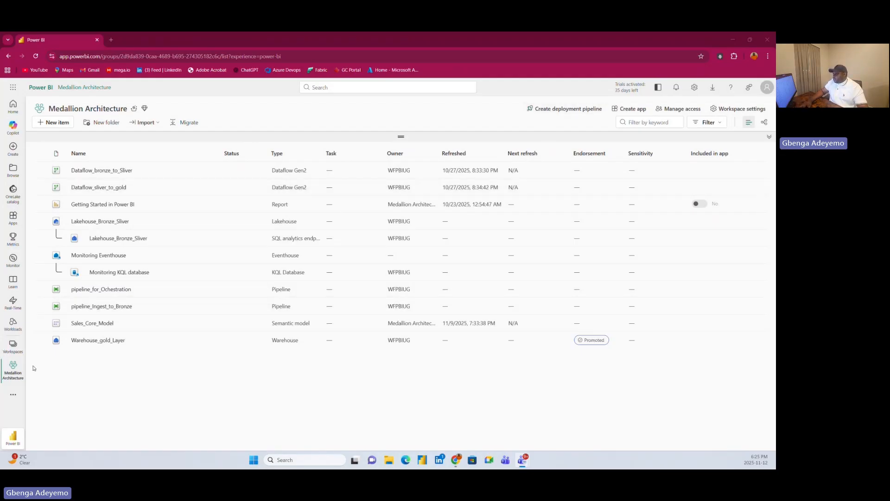
# Start a new deployment pipeline from the Medallion Architecture workspace, name it Sales_Pipeline and leave the description empty.
pyautogui.click(13, 394)
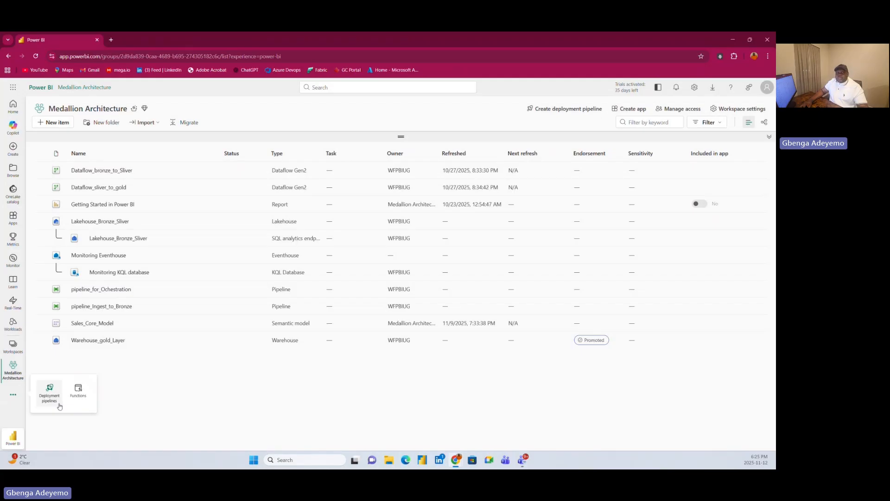
pyautogui.click(169, 391)
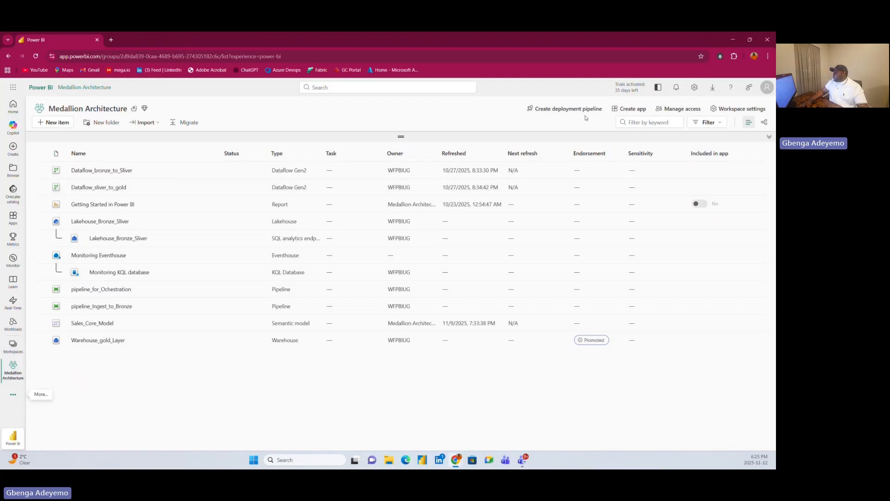
pyautogui.click(570, 109)
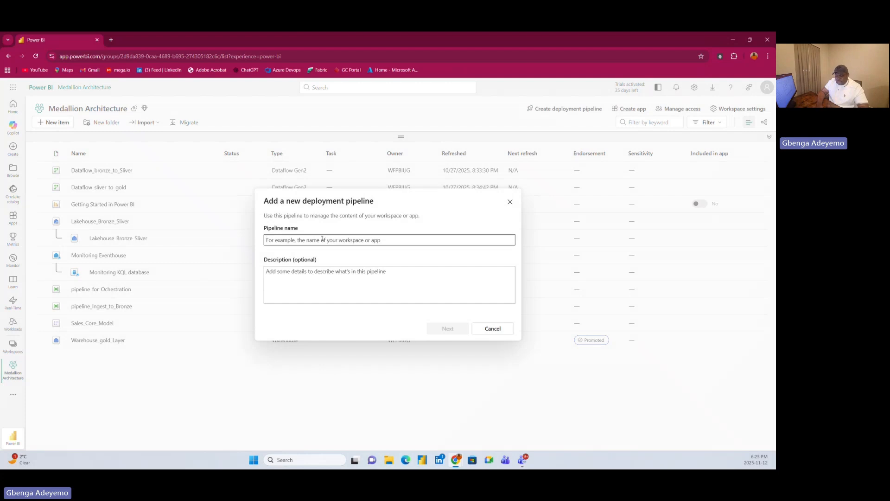
pyautogui.write('Sa')
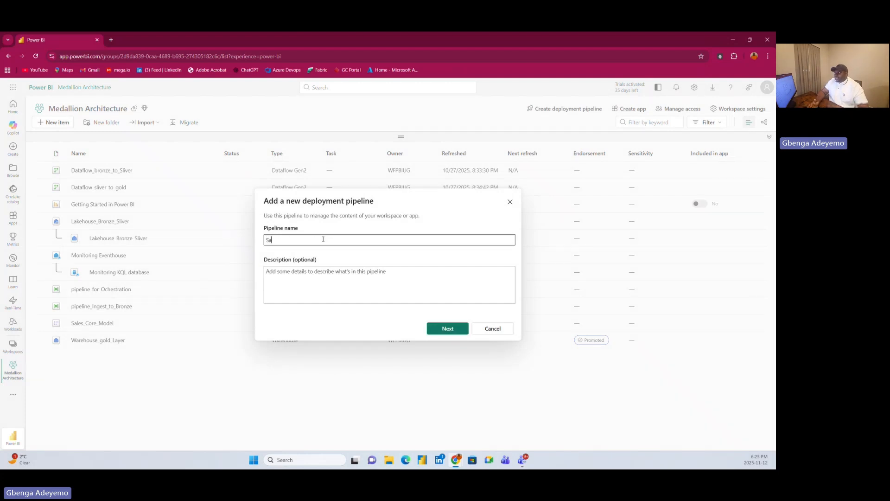
pyautogui.write('le')
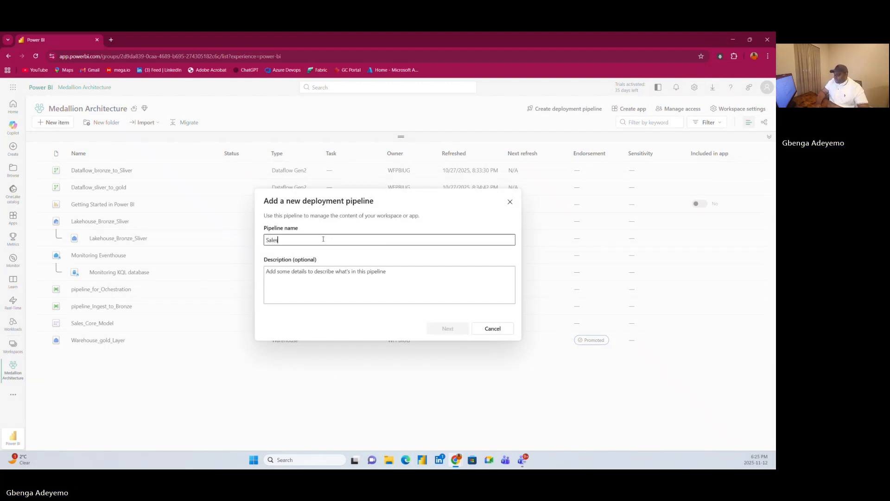
pyautogui.write('s ')
pyautogui.write('Pi')
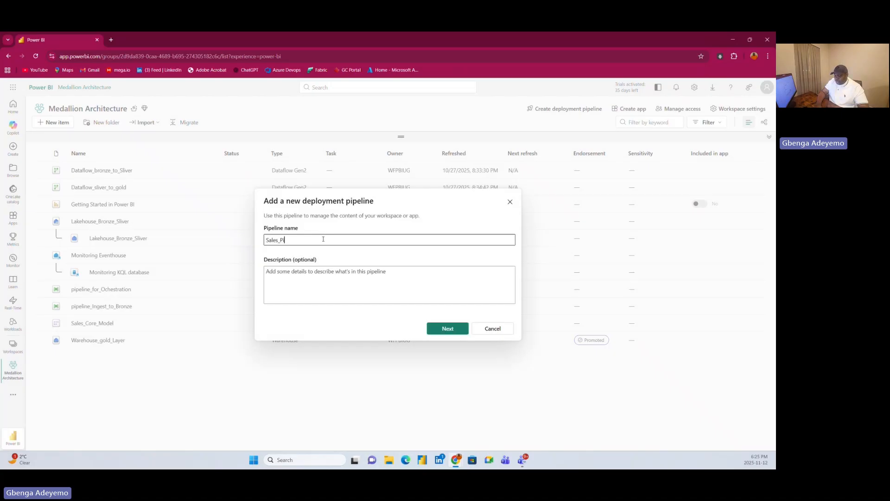
pyautogui.write('peline')
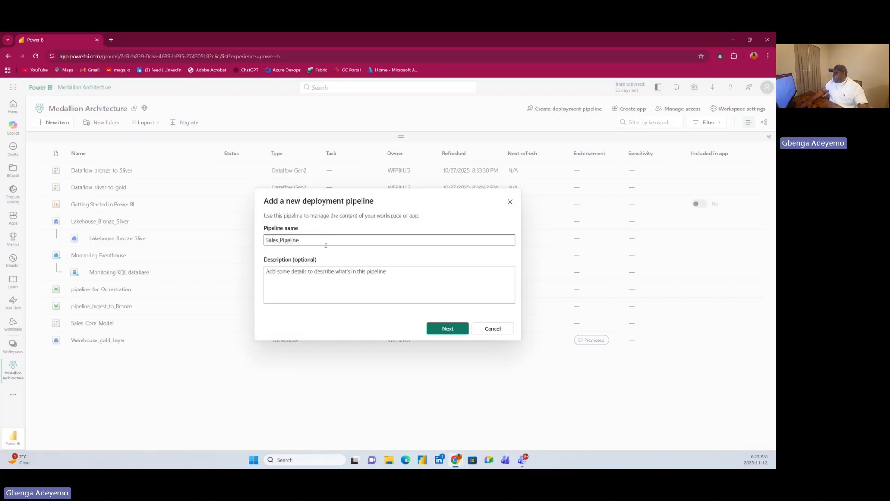
pyautogui.click(299, 283)
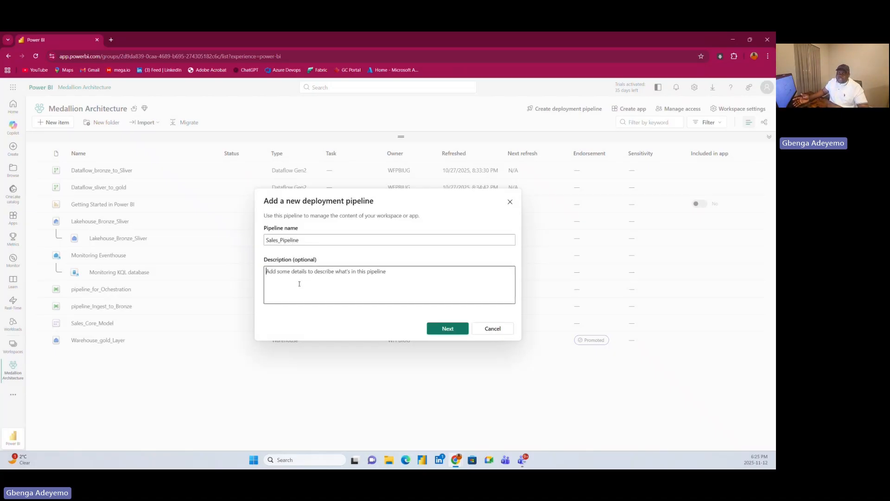
pyautogui.click(447, 329)
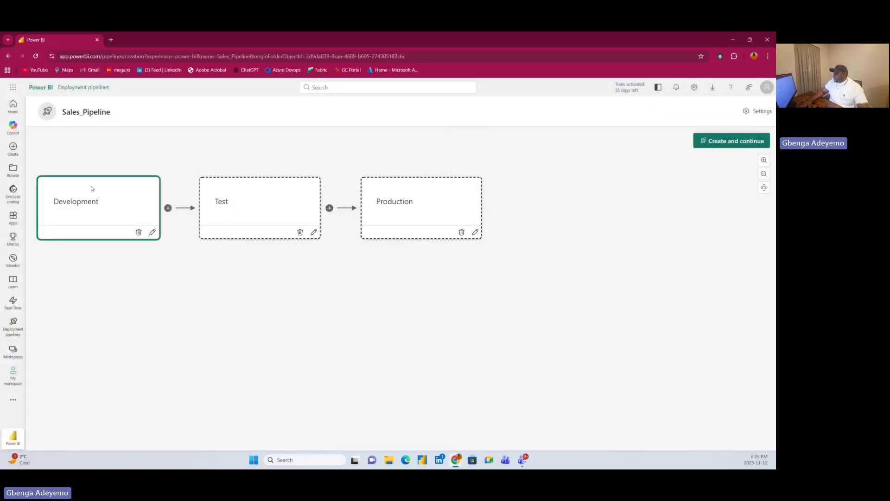
# Review the Development, Test and Production stages and create the pipeline with these default stages.
pyautogui.click(119, 193)
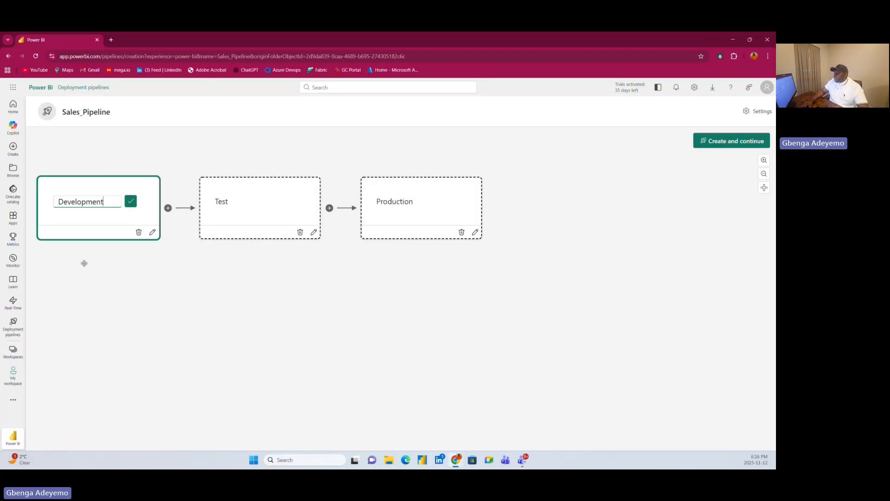
pyautogui.click(288, 204)
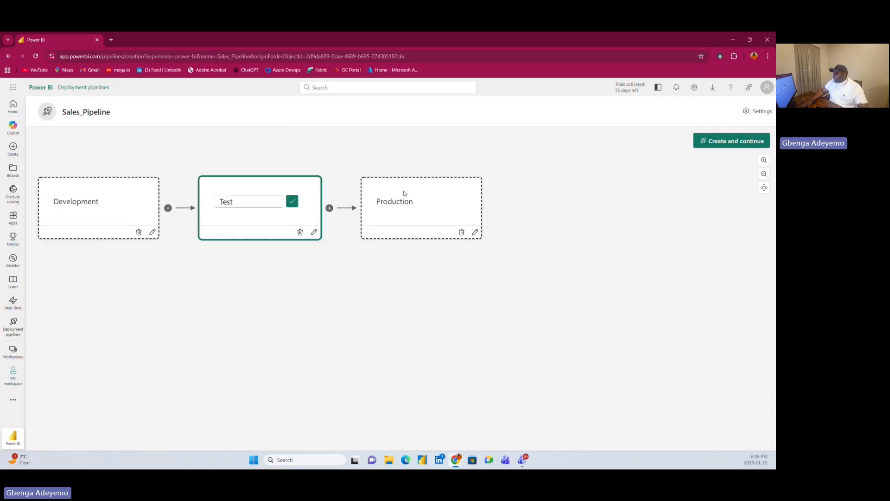
pyautogui.click(427, 192)
pyautogui.click(106, 203)
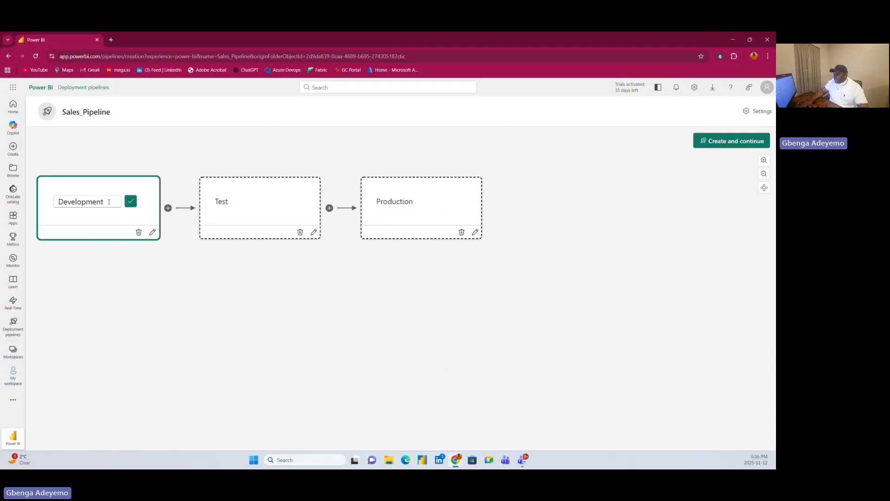
pyautogui.click(261, 217)
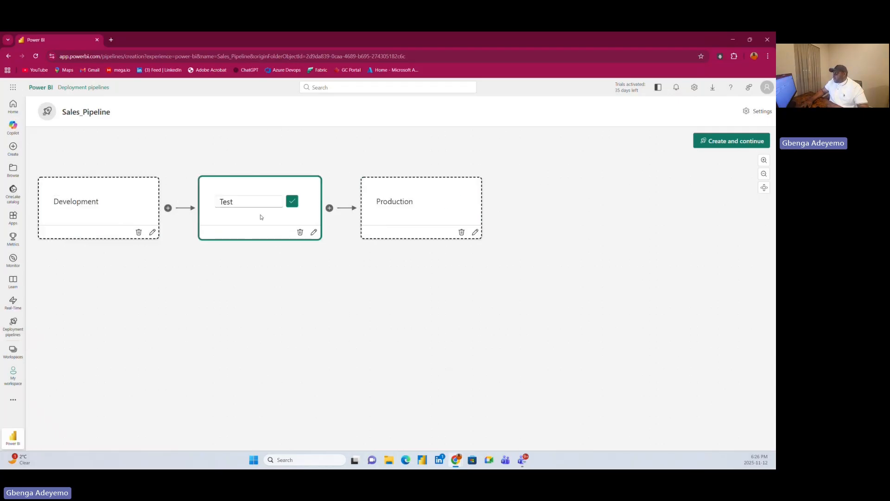
pyautogui.click(273, 203)
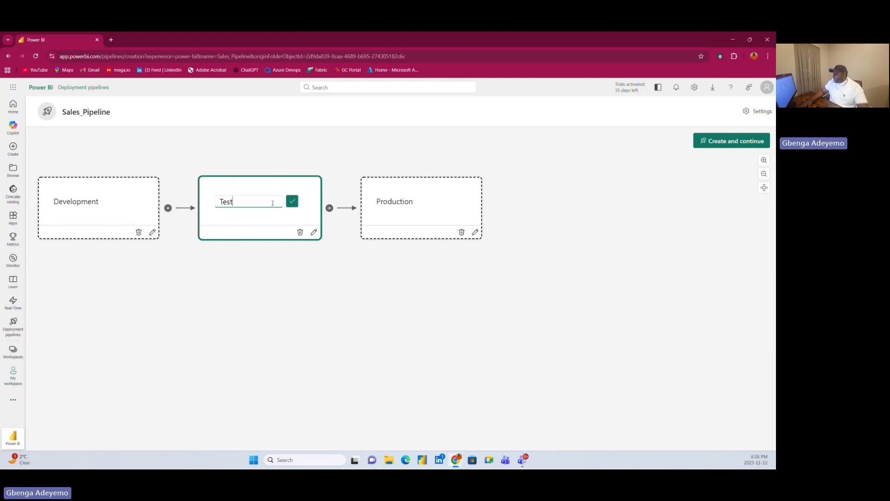
pyautogui.click(422, 200)
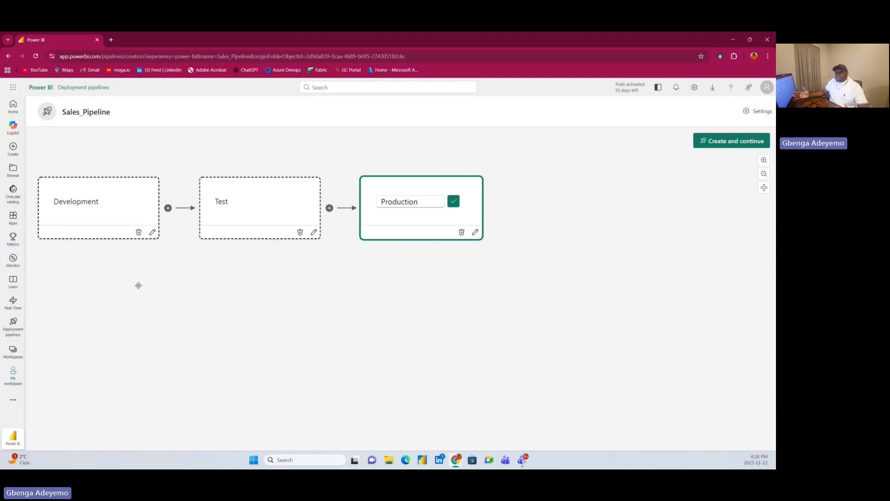
pyautogui.click(430, 198)
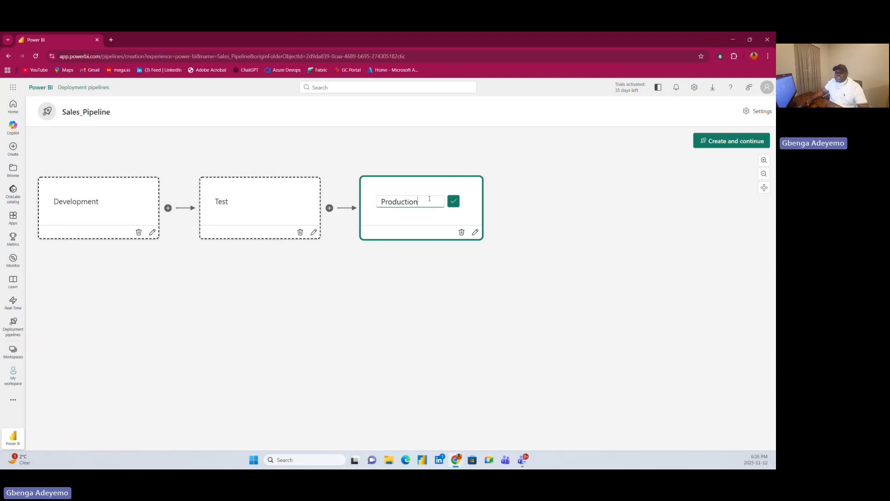
pyautogui.click(280, 277)
pyautogui.moveTo(403, 268); pyautogui.dragTo(401, 267)
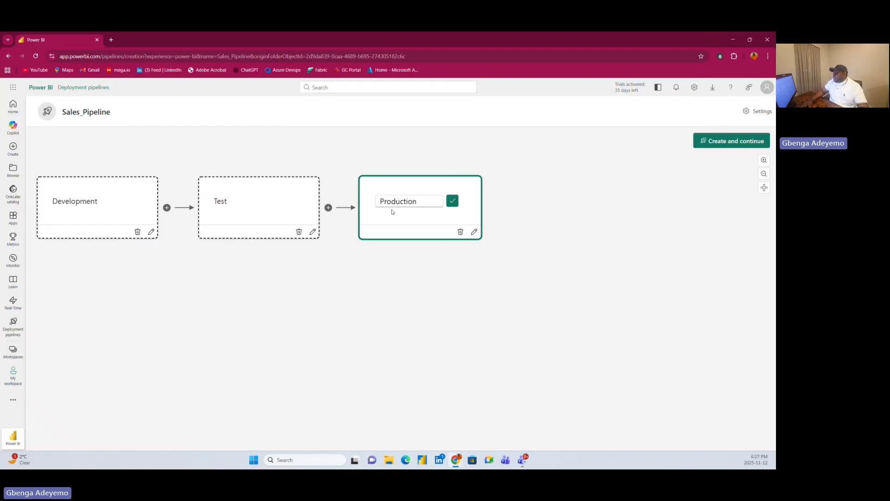
pyautogui.click(727, 142)
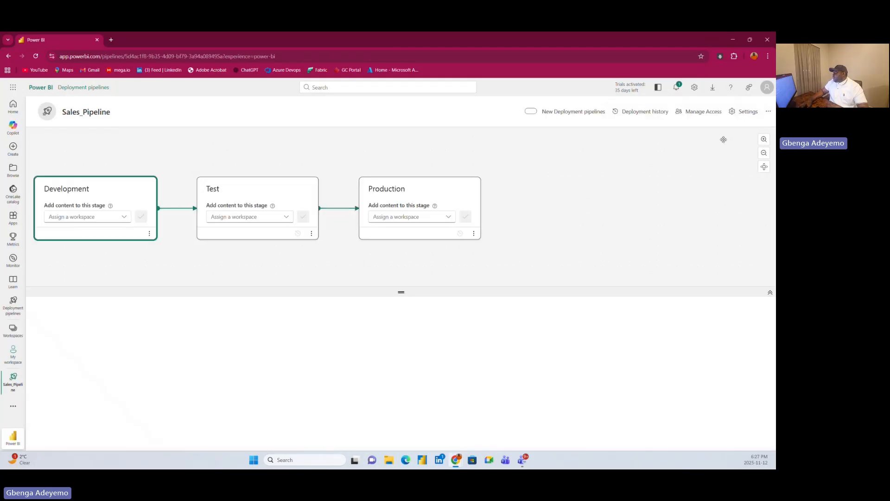
# Assign the Medallion Architecture workspace to the Development stage and continue despite its unsupported items.
pyautogui.click(115, 218)
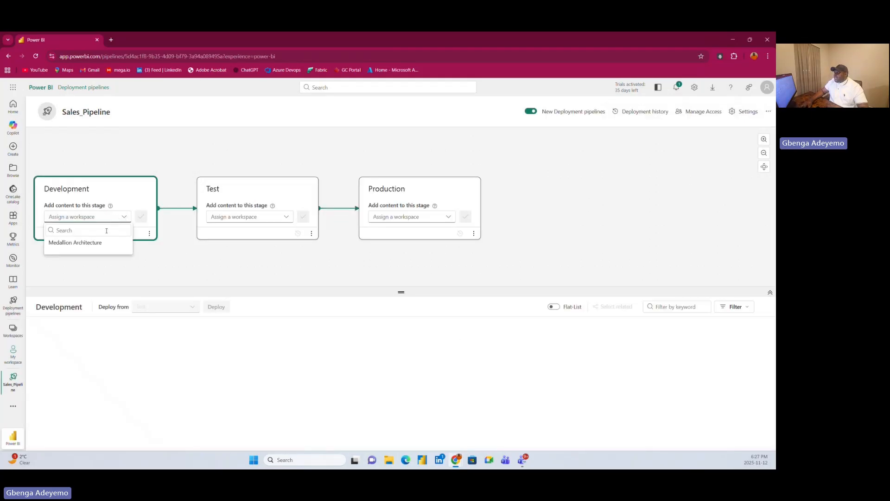
pyautogui.click(112, 183)
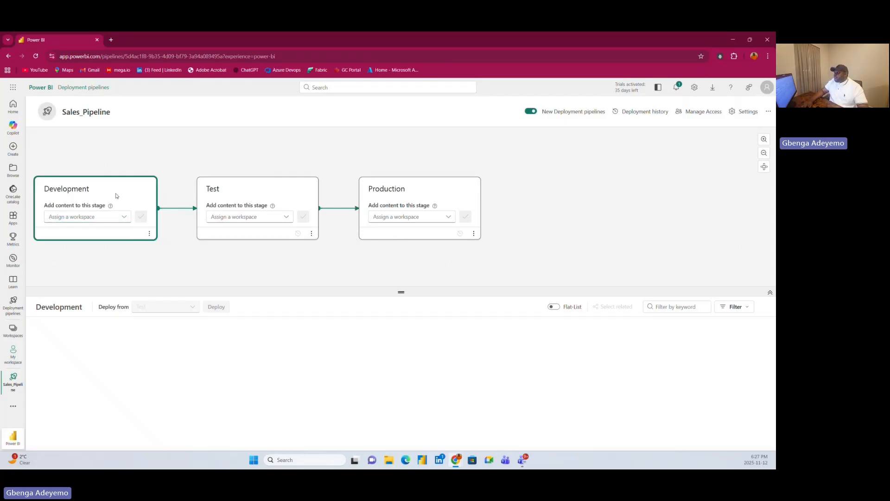
pyautogui.click(99, 217)
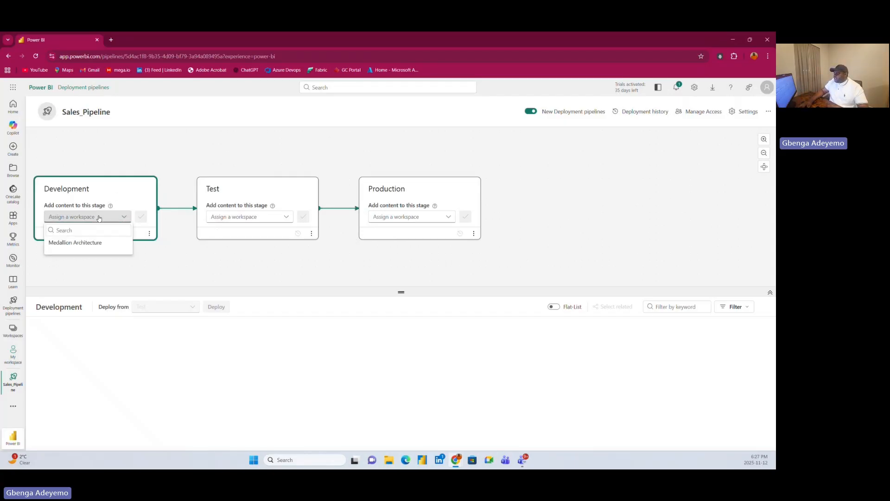
pyautogui.click(85, 245)
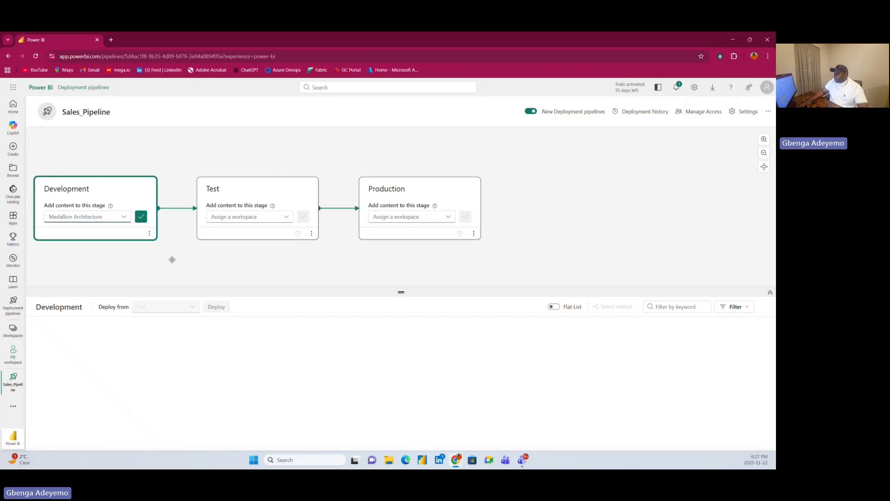
pyautogui.click(141, 217)
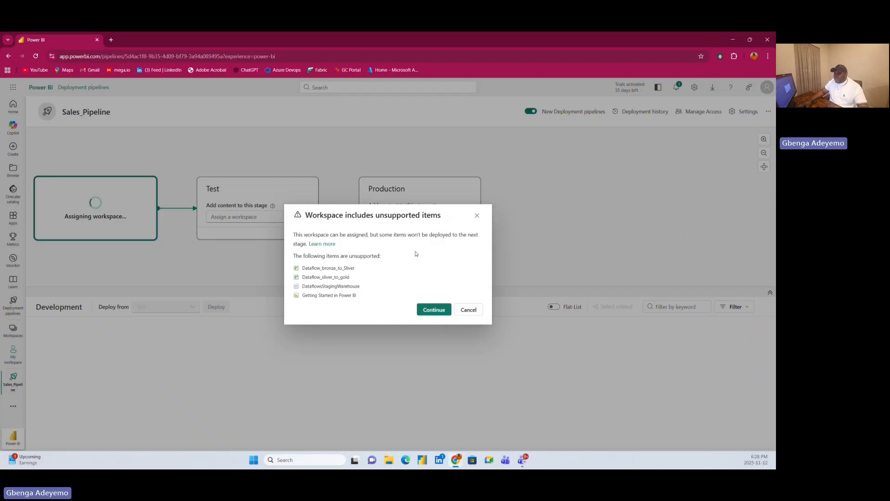
pyautogui.click(433, 310)
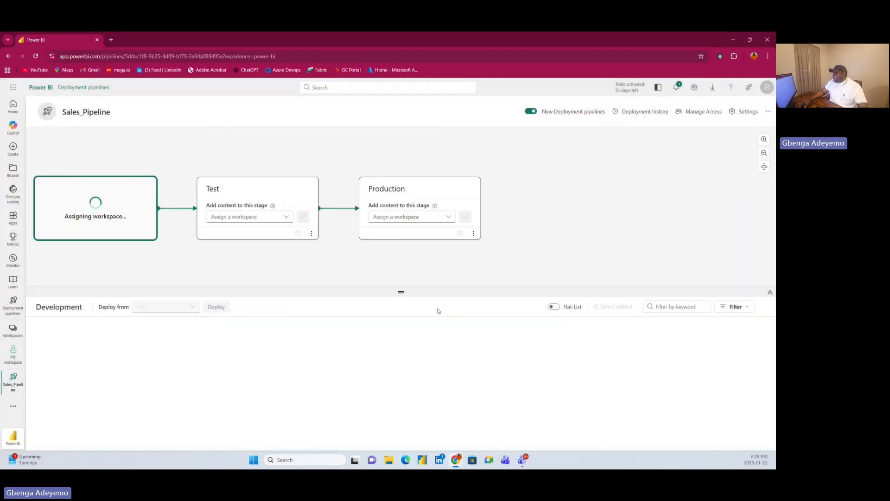
# Examine the items in the Development stage and compare them with those offered for the Test stage.
pyautogui.scroll(-3, 130, 380)
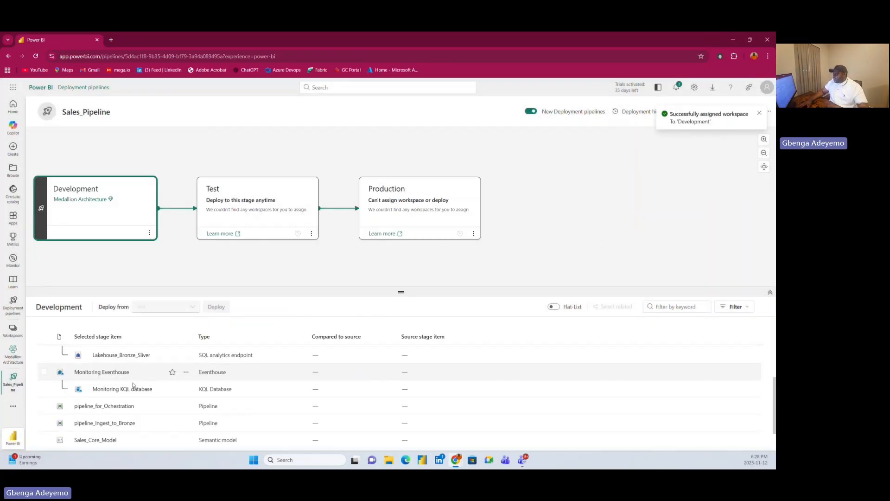
pyautogui.scroll(2, 135, 391)
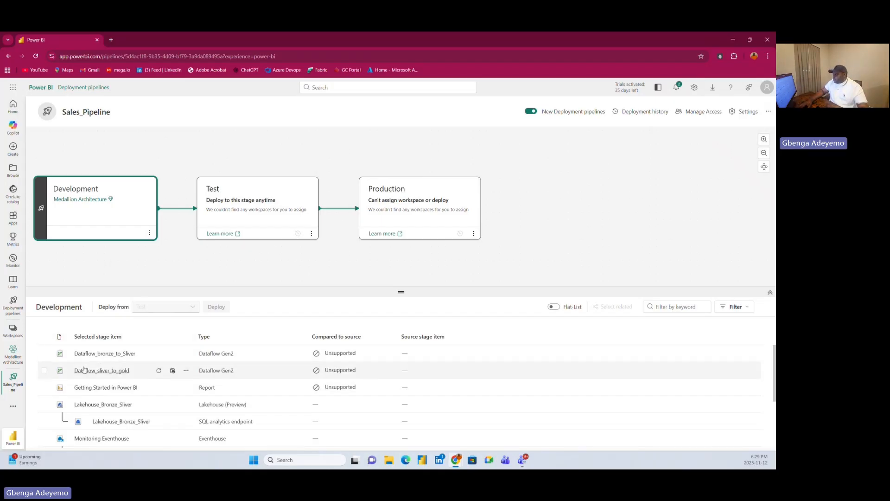
pyautogui.click(241, 190)
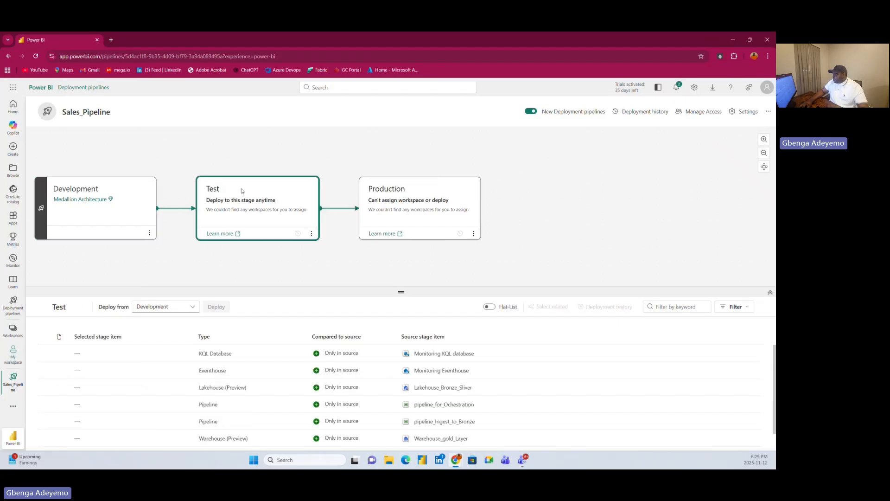
pyautogui.click(113, 183)
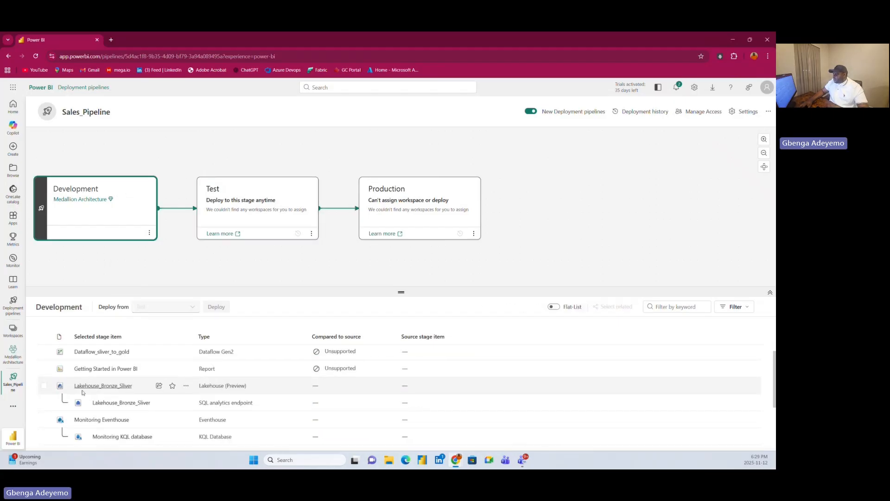
pyautogui.scroll(-3, 88, 398)
pyautogui.scroll(5, 95, 404)
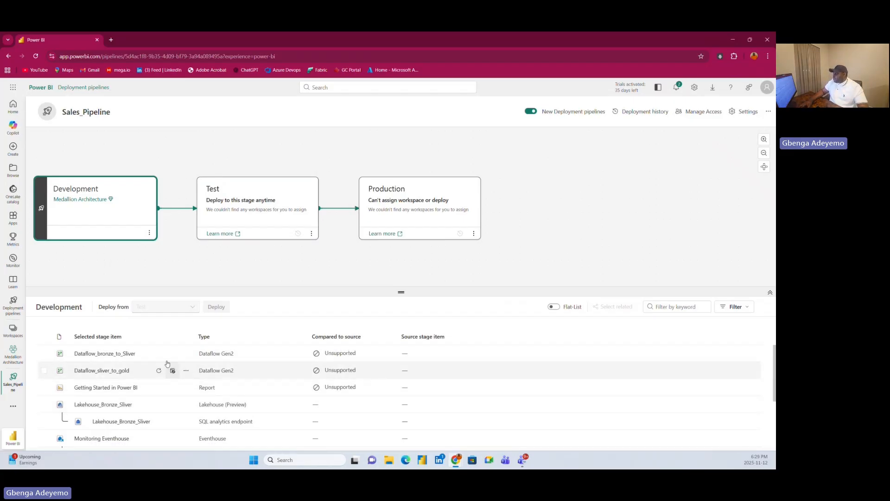
# Select all items in the Test stage for deployment from Development.
pyautogui.click(267, 193)
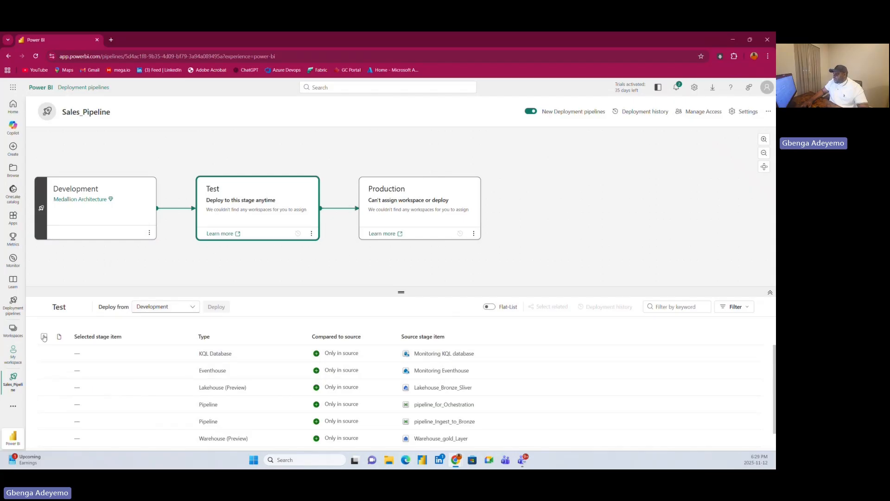
pyautogui.click(44, 336)
pyautogui.scroll(-1, 133, 396)
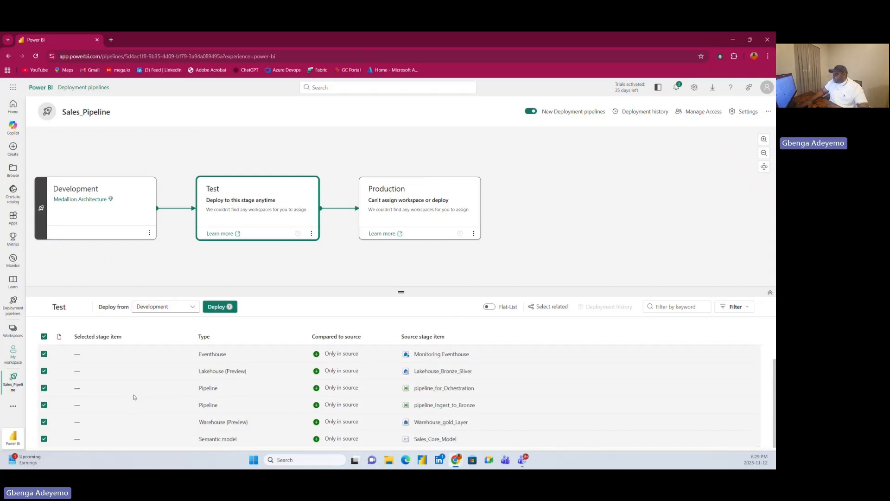
pyautogui.scroll(1, 133, 396)
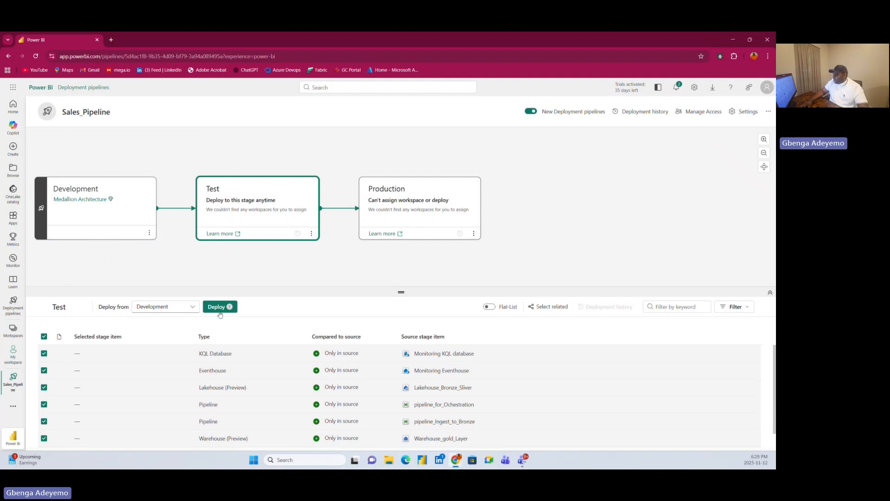
# Check the items selected for Test against the Development stage's item list, including its unsupported items.
pyautogui.click(115, 196)
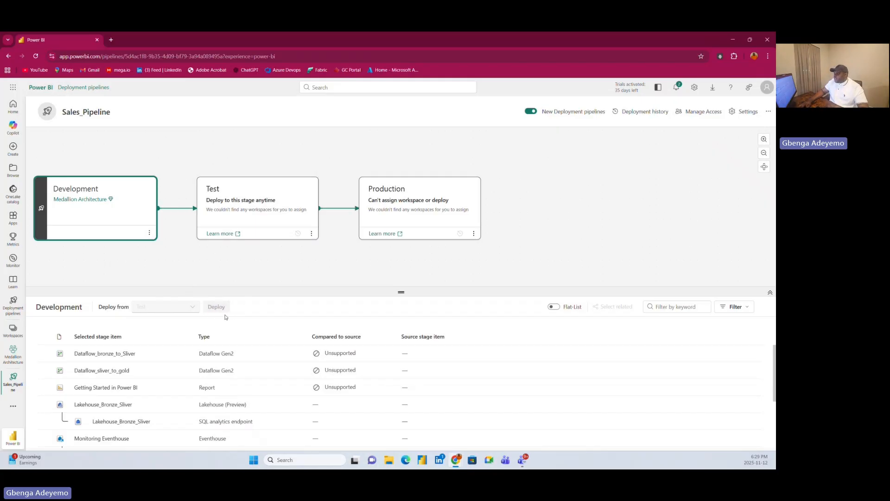
pyautogui.click(247, 185)
pyautogui.scroll(-1, 190, 419)
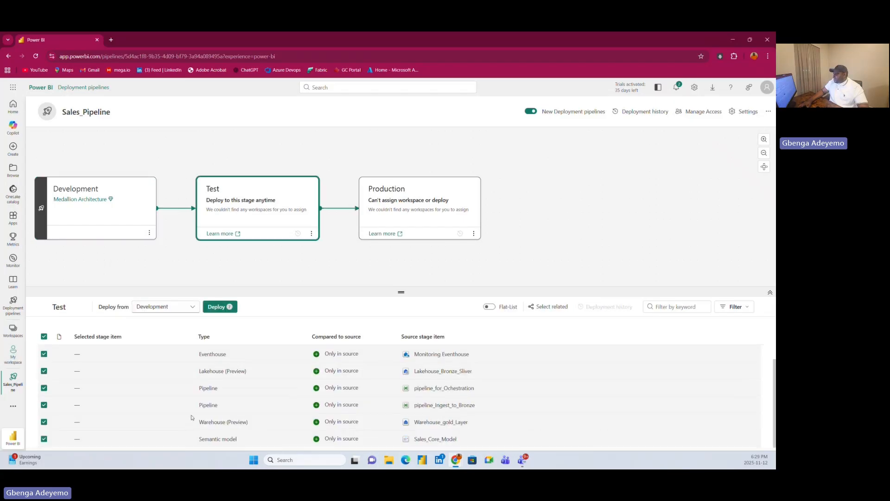
pyautogui.scroll(1, 194, 415)
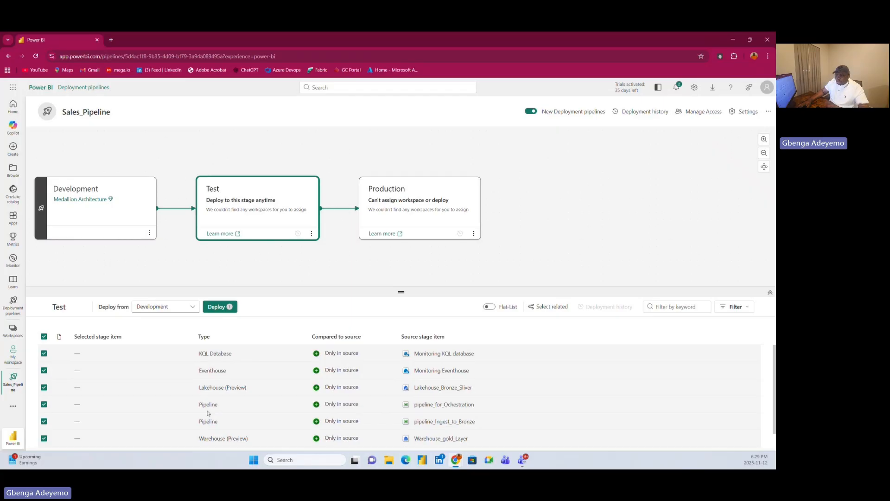
pyautogui.click(129, 195)
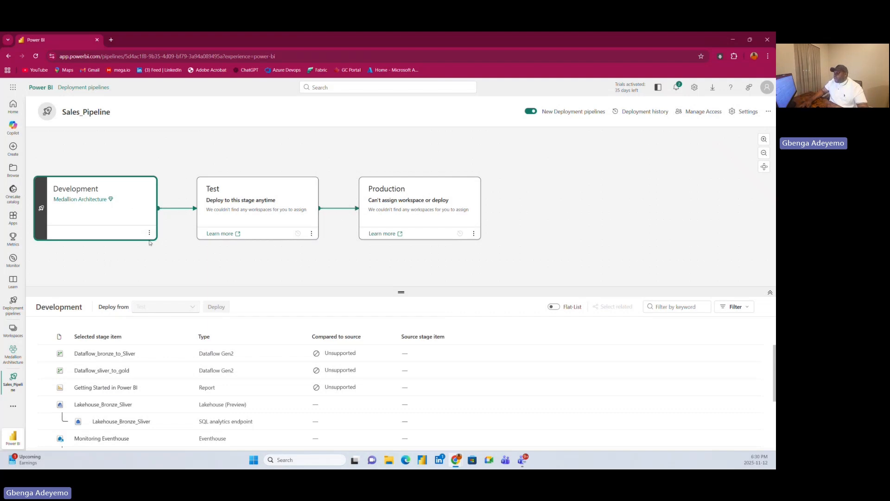
# Deploy all selected items from Development to Test, continuing if items fail, and check the workspace list for Medallion Architecture [Test].
pyautogui.click(250, 183)
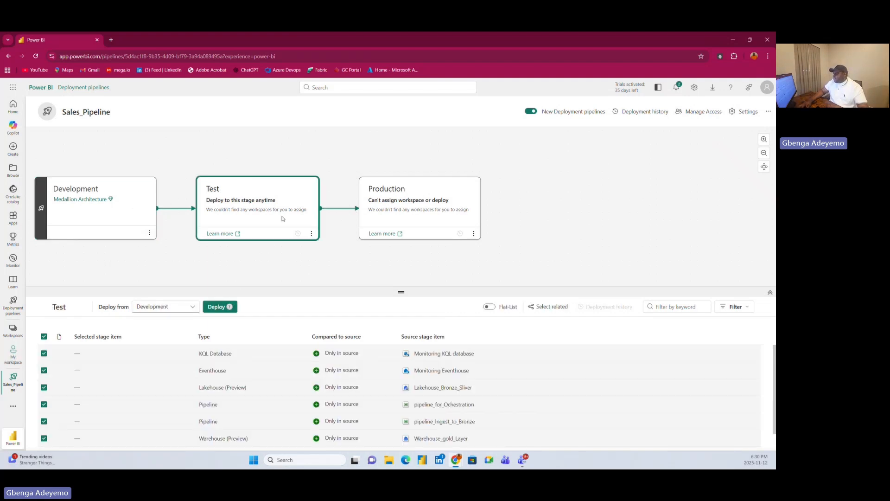
pyautogui.click(172, 308)
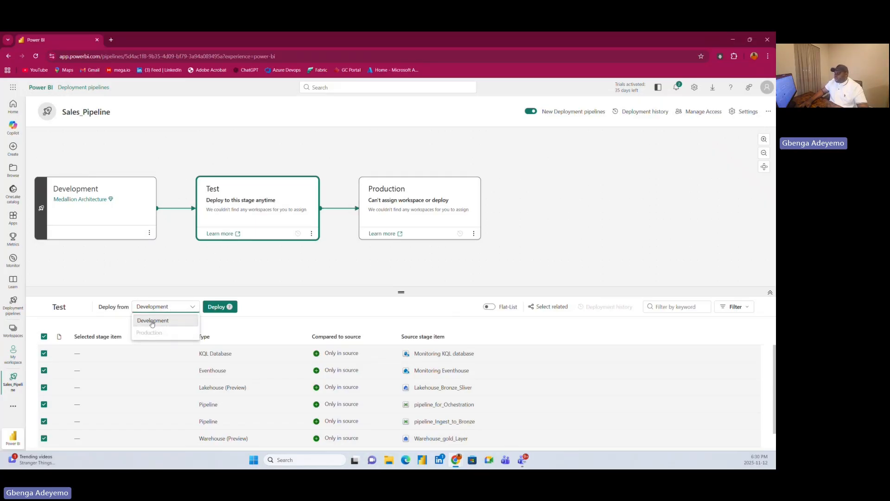
pyautogui.click(153, 322)
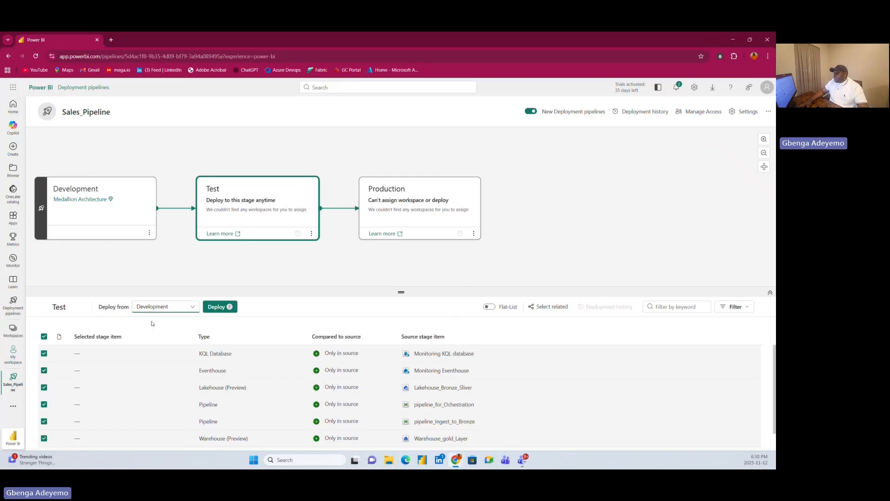
pyautogui.click(223, 308)
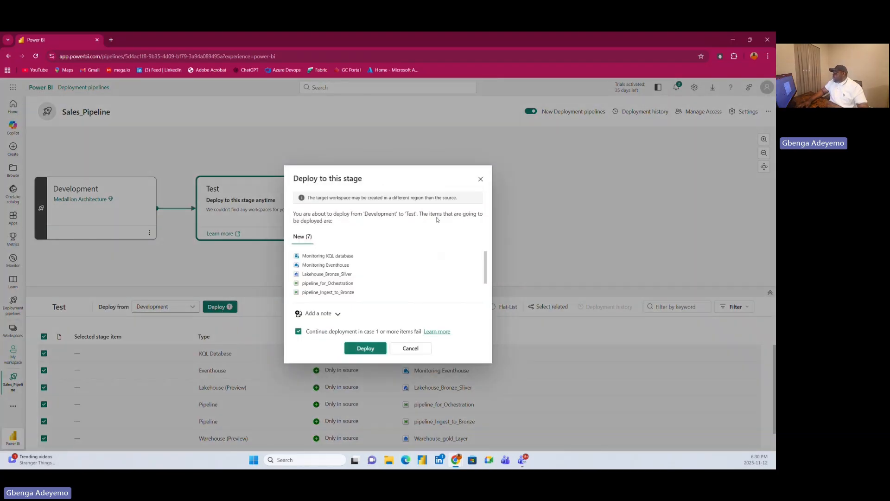
pyautogui.scroll(-2, 339, 273)
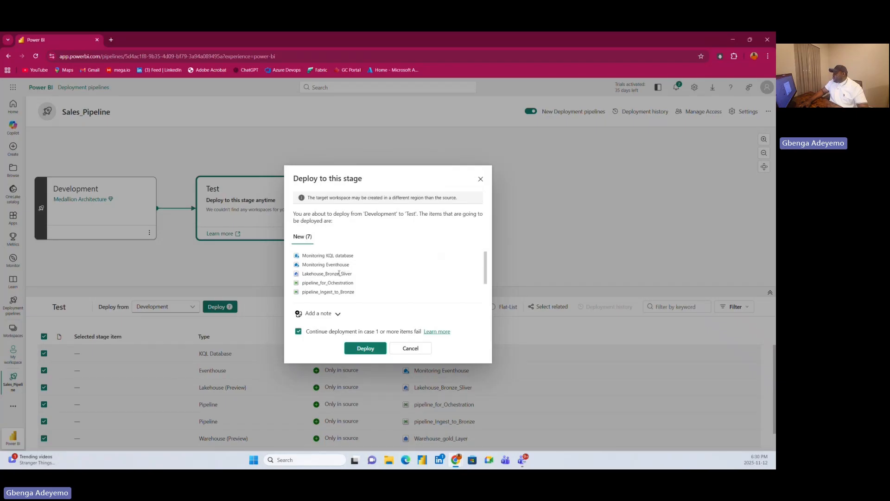
pyautogui.scroll(2, 373, 281)
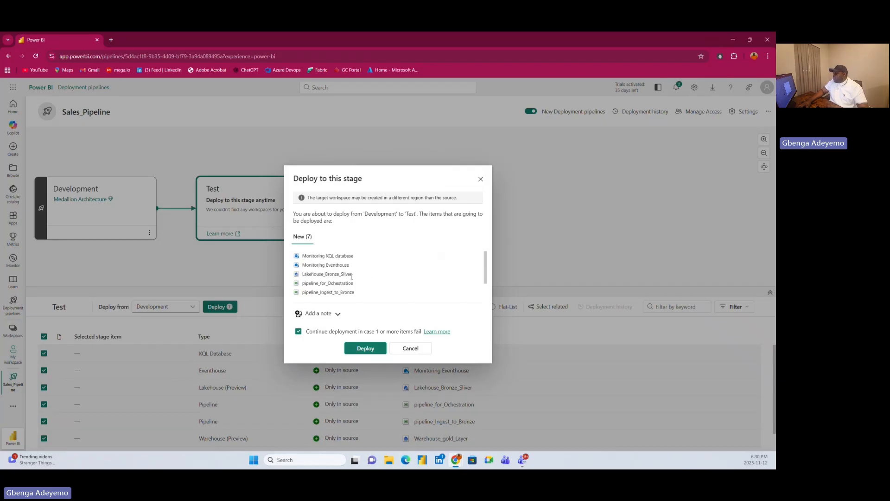
pyautogui.scroll(-2, 352, 282)
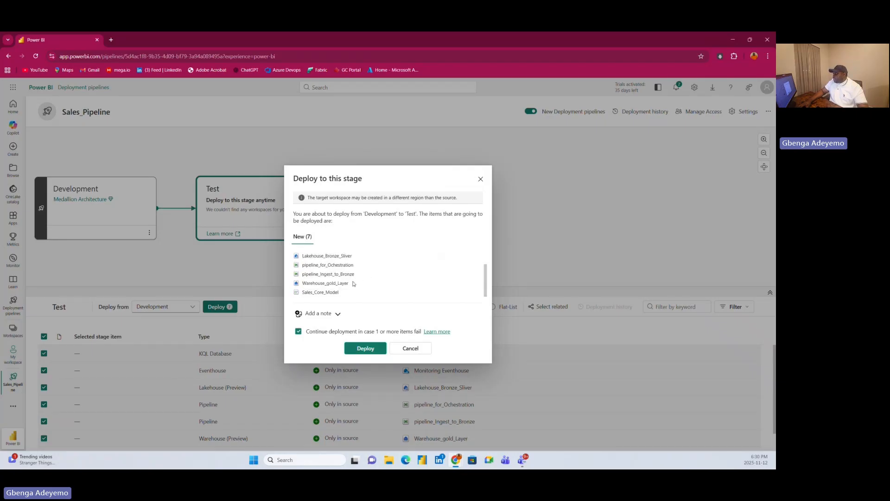
pyautogui.scroll(2, 354, 282)
pyautogui.scroll(-2, 355, 283)
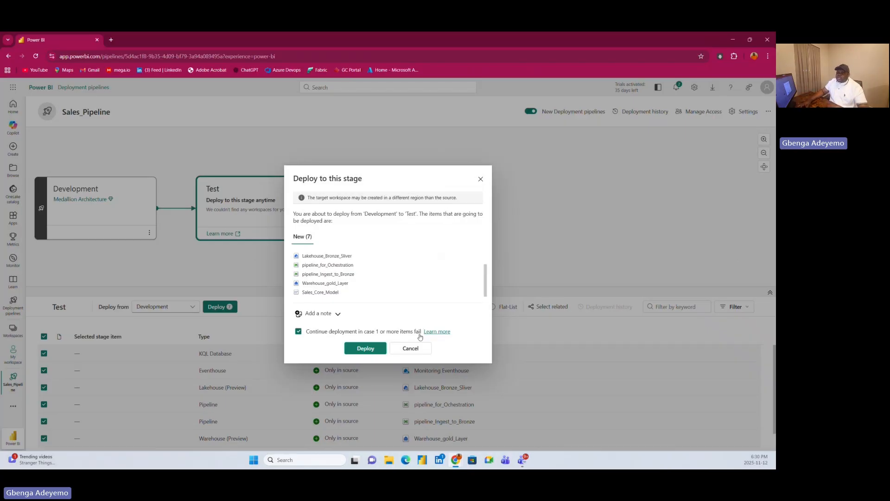
pyautogui.click(365, 349)
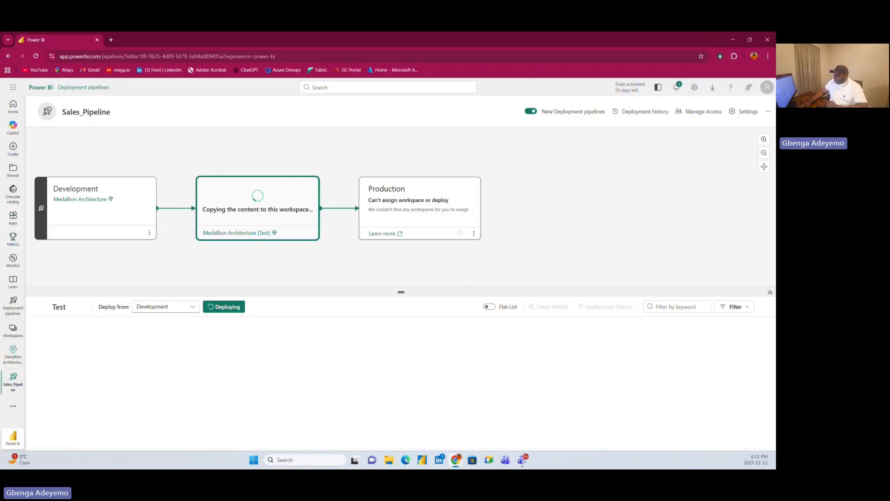
pyautogui.click(13, 329)
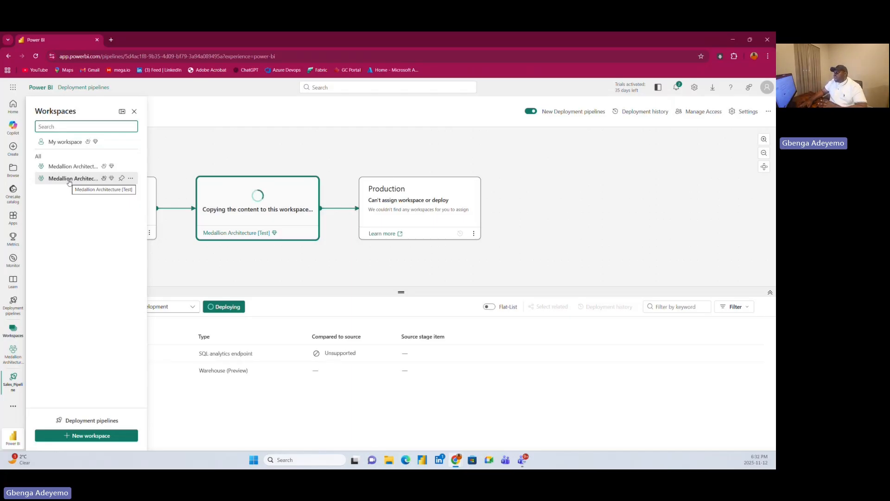
pyautogui.click(134, 112)
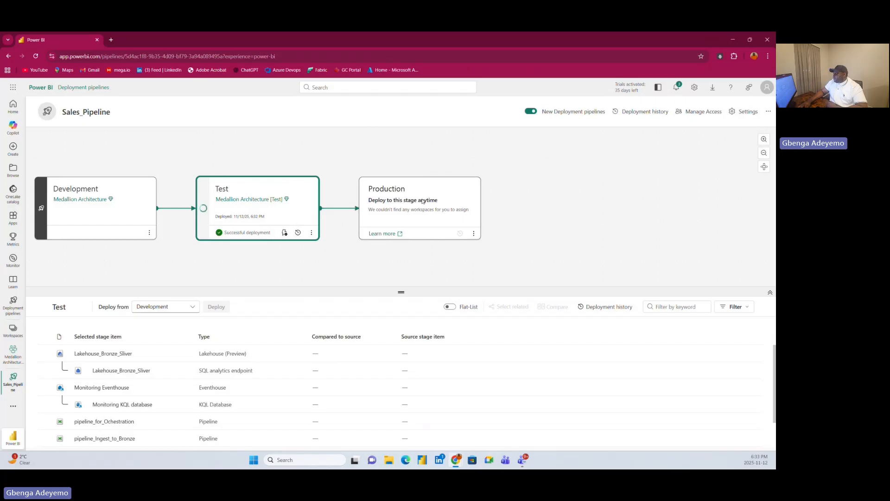
# Select all items in the Production stage and deploy them from Test.
pyautogui.click(452, 192)
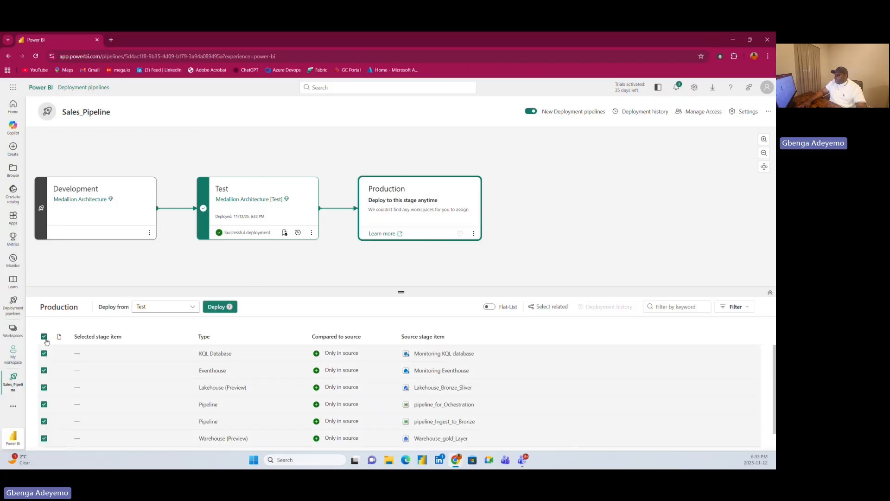
pyautogui.click(44, 336)
pyautogui.click(181, 309)
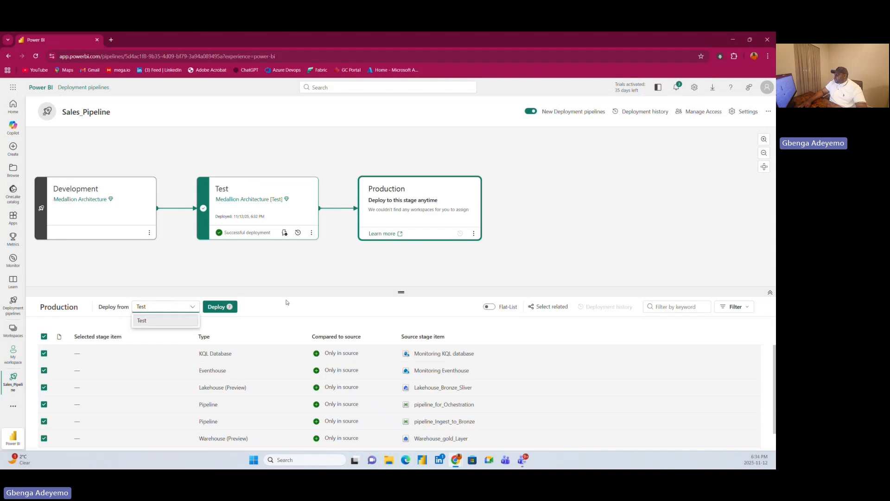
pyautogui.click(288, 304)
pyautogui.click(172, 306)
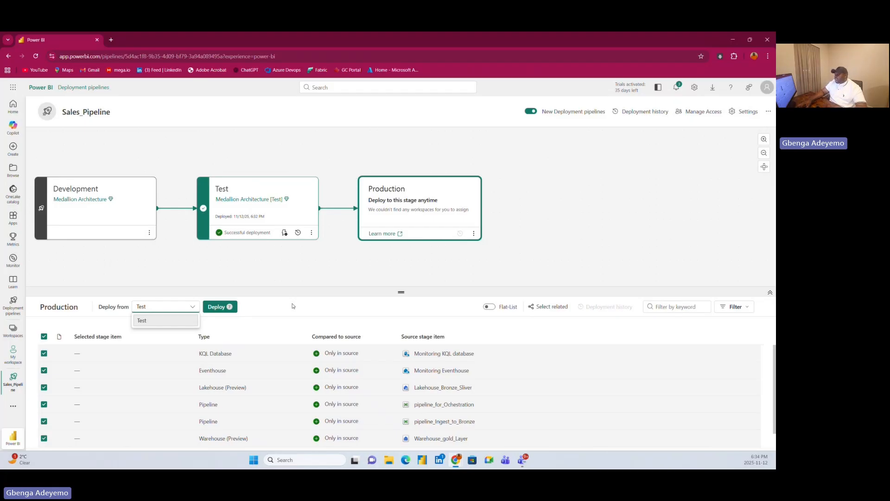
pyautogui.click(226, 307)
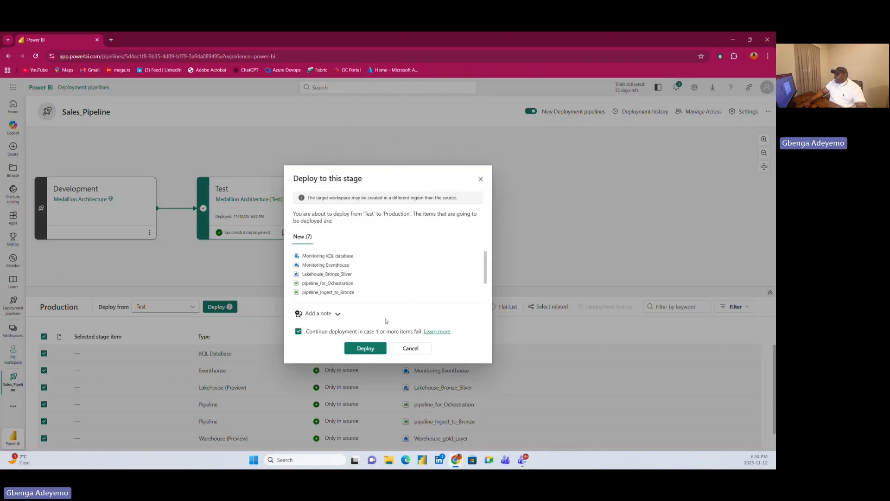
pyautogui.click(369, 348)
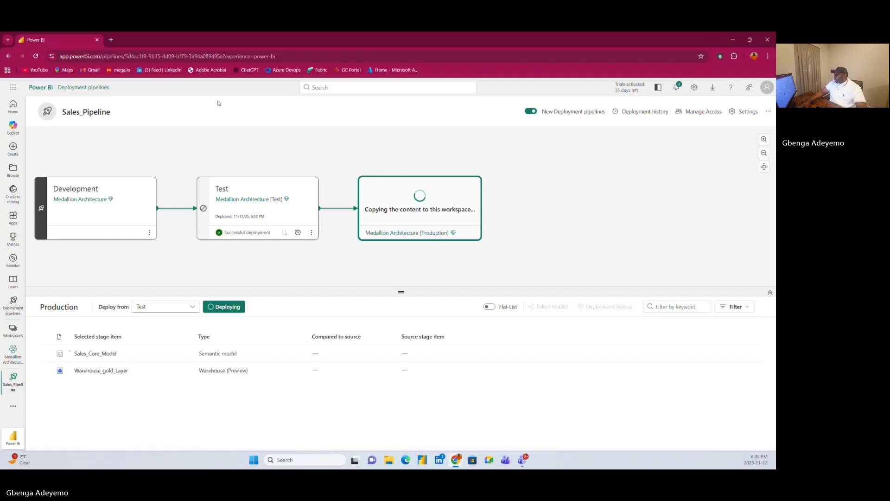
# Check the workspace list for Medallion Architecture [Production] and examine the items copied to the Production stage.
pyautogui.click(6, 333)
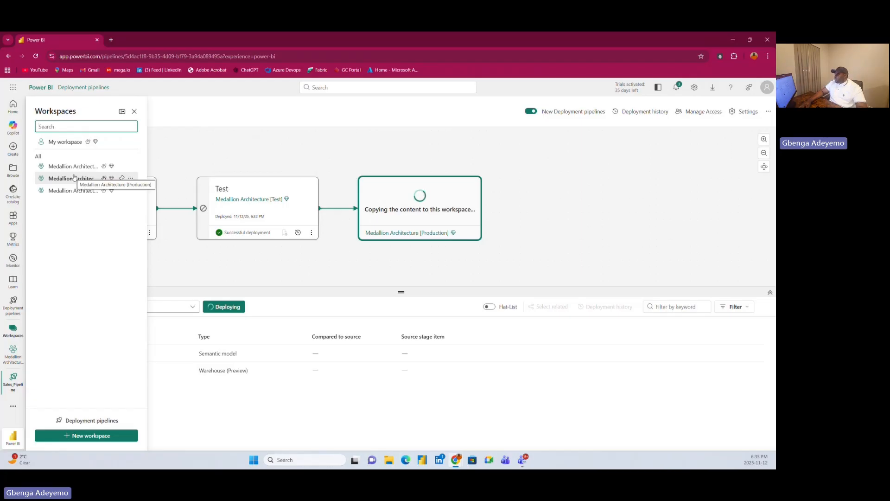
pyautogui.click(386, 191)
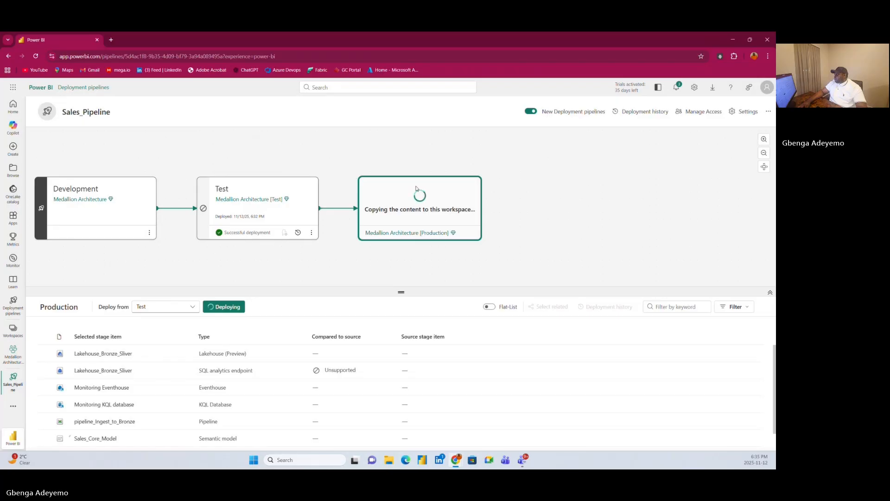
pyautogui.scroll(-1, 111, 370)
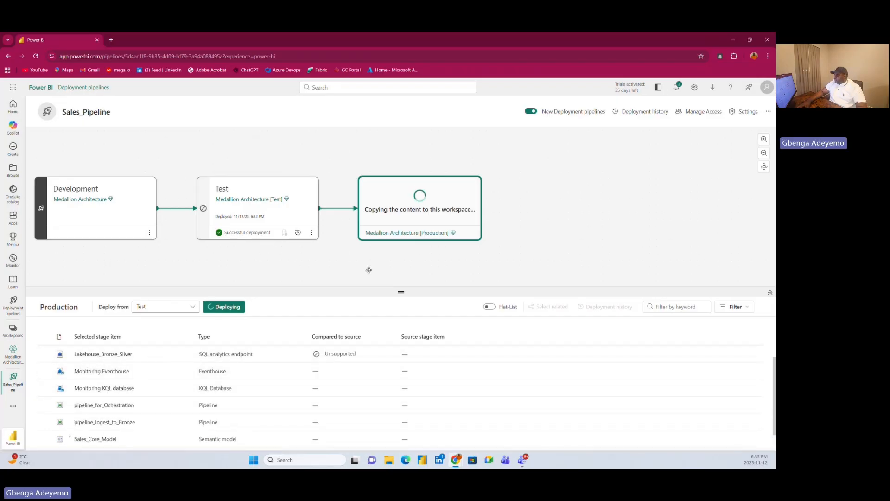
pyautogui.scroll(2, 394, 246)
pyautogui.scroll(-2, 391, 241)
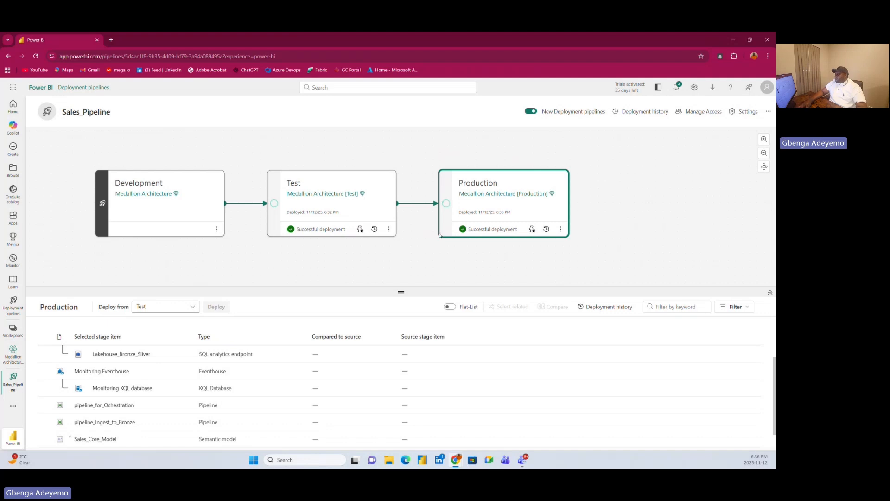
# Compare the Development stage's items with those in Test, including each Test item's comparison to its source.
pyautogui.click(188, 184)
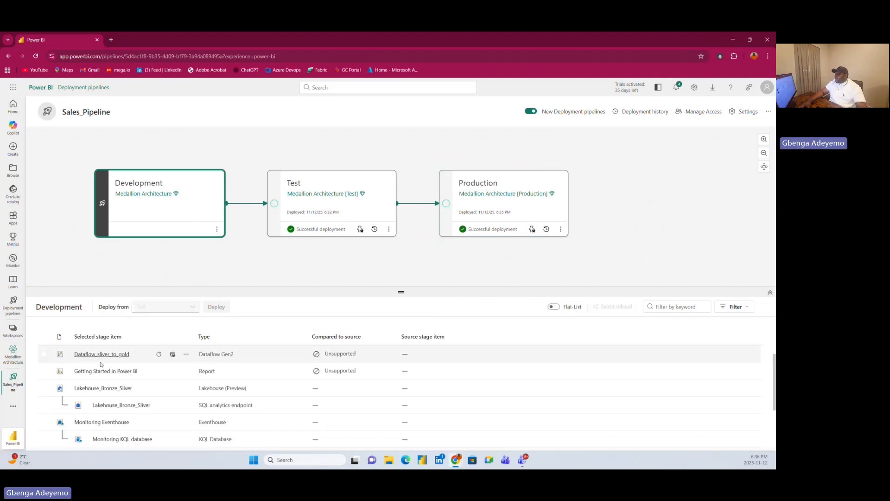
pyautogui.scroll(-2, 88, 399)
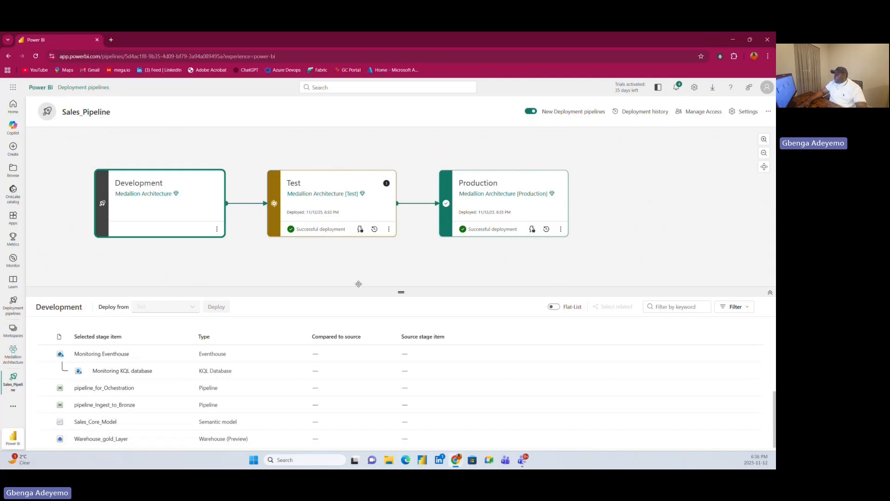
pyautogui.click(317, 185)
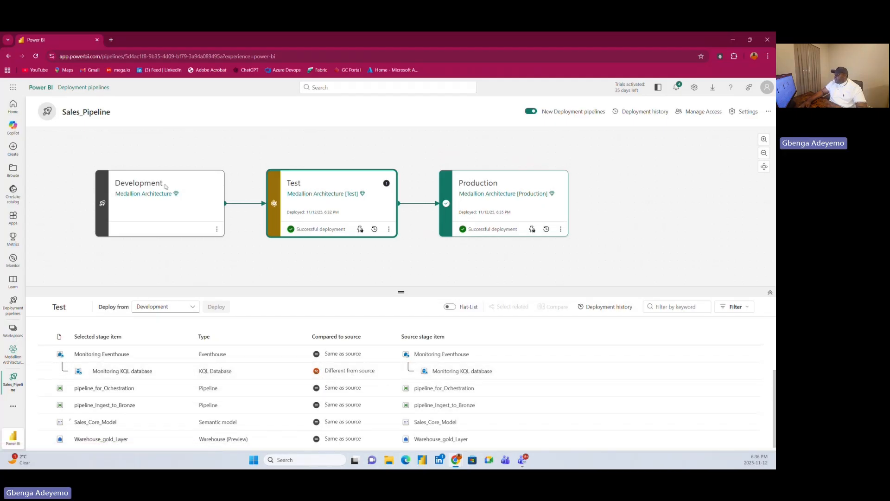
pyautogui.click(185, 181)
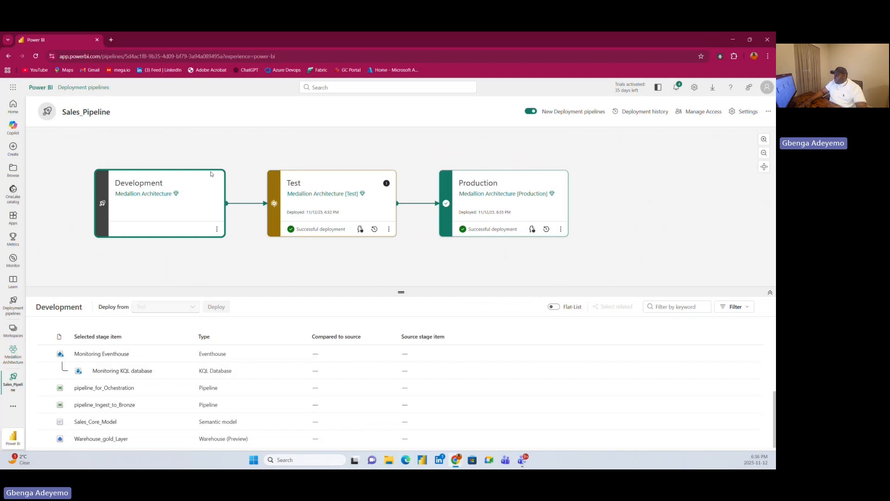
pyautogui.click(332, 180)
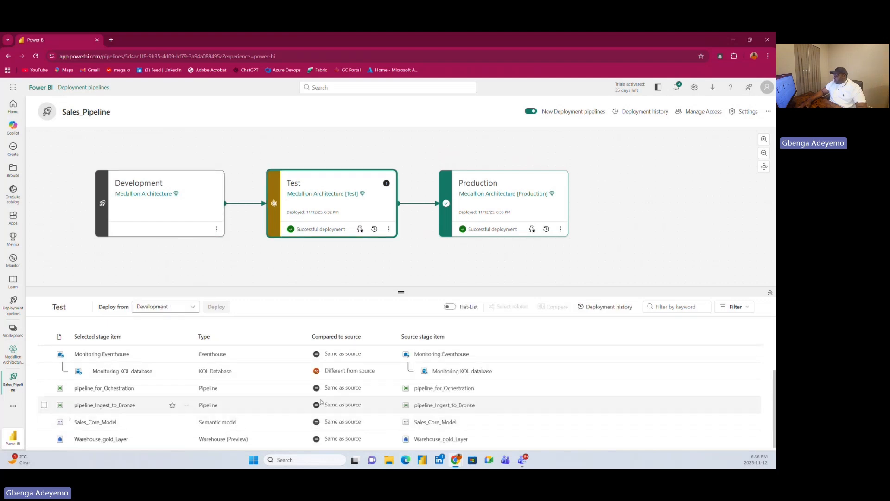
pyautogui.scroll(1, 348, 376)
pyautogui.scroll(1, 348, 376)
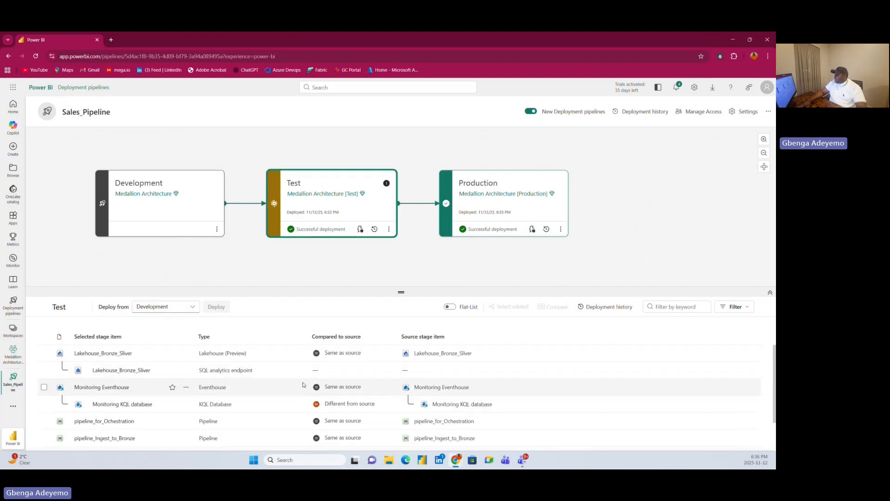
pyautogui.scroll(-2, 348, 377)
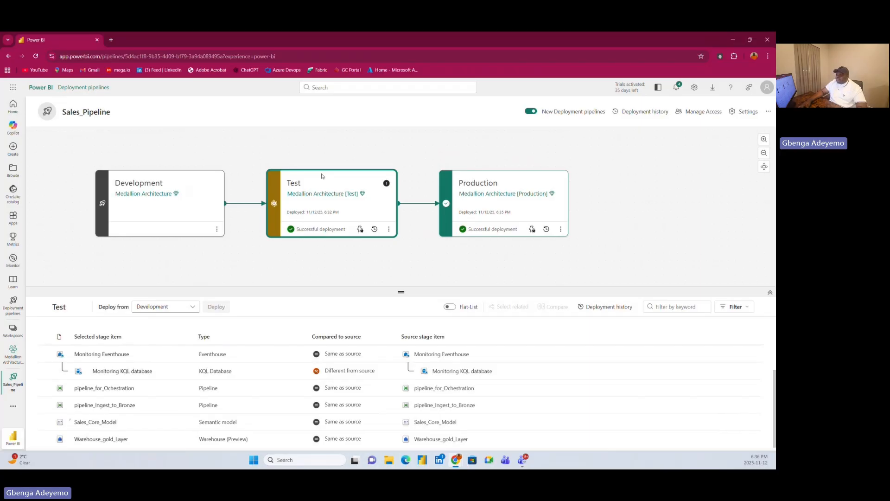
pyautogui.click(188, 189)
pyautogui.click(268, 210)
pyautogui.click(194, 184)
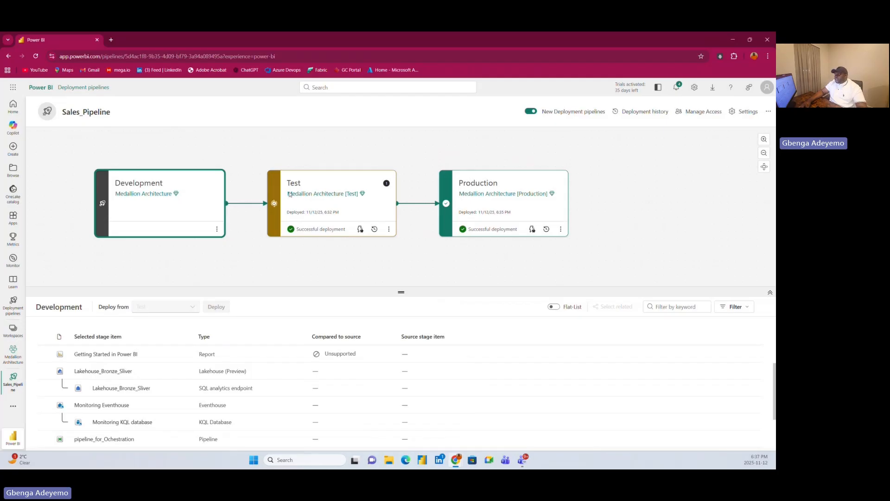
pyautogui.click(334, 183)
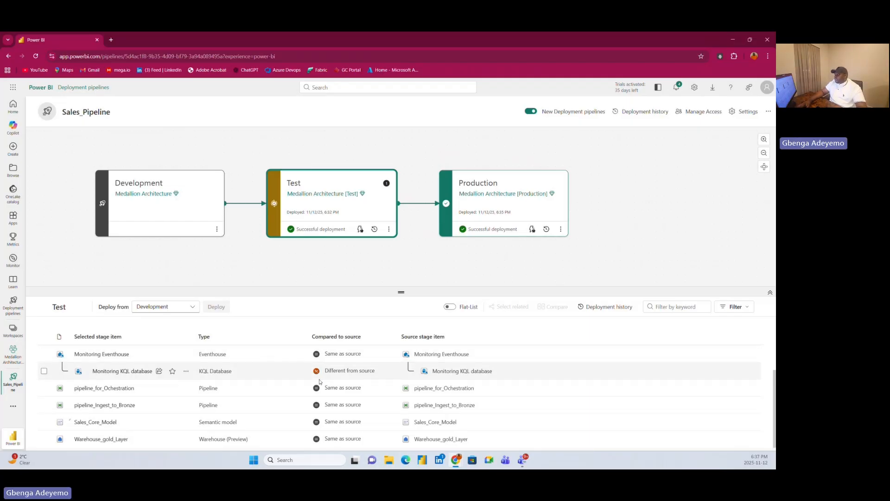
# Open the Development stage's Sales_Core_Model semantic model in model view and inspect the Fact_Sales table.
pyautogui.click(192, 179)
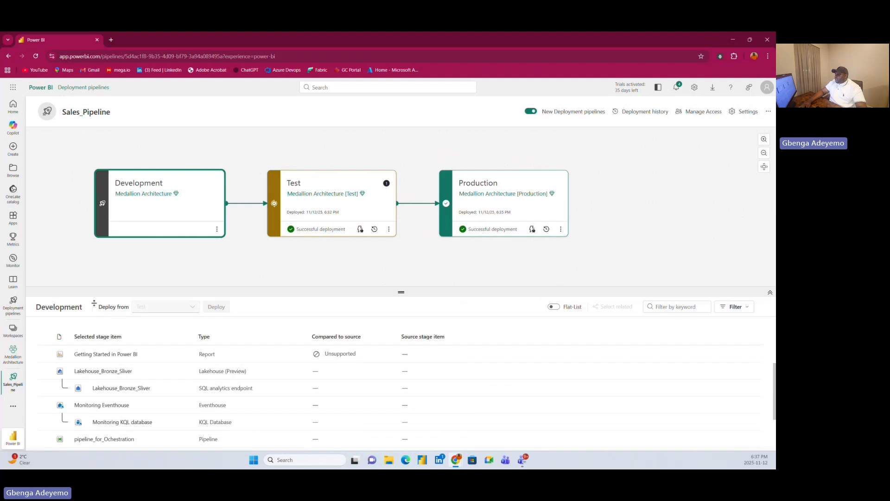
pyautogui.scroll(-2, 87, 417)
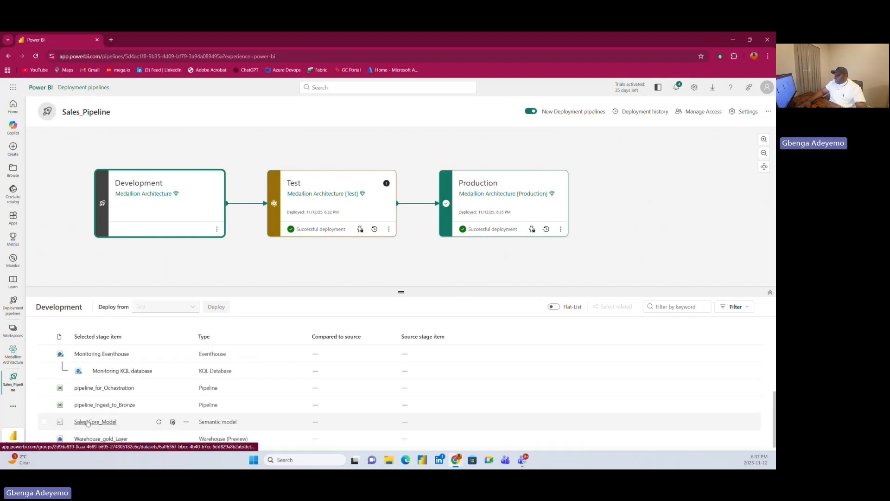
pyautogui.click(88, 422)
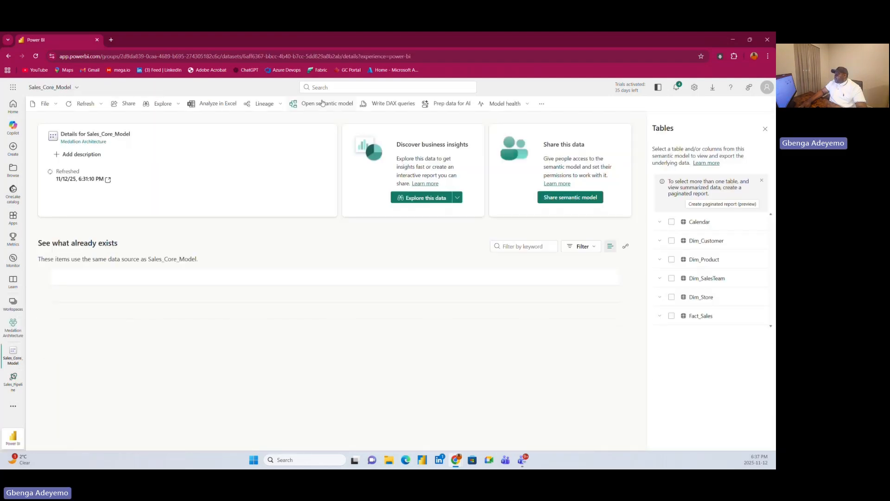
pyautogui.click(326, 105)
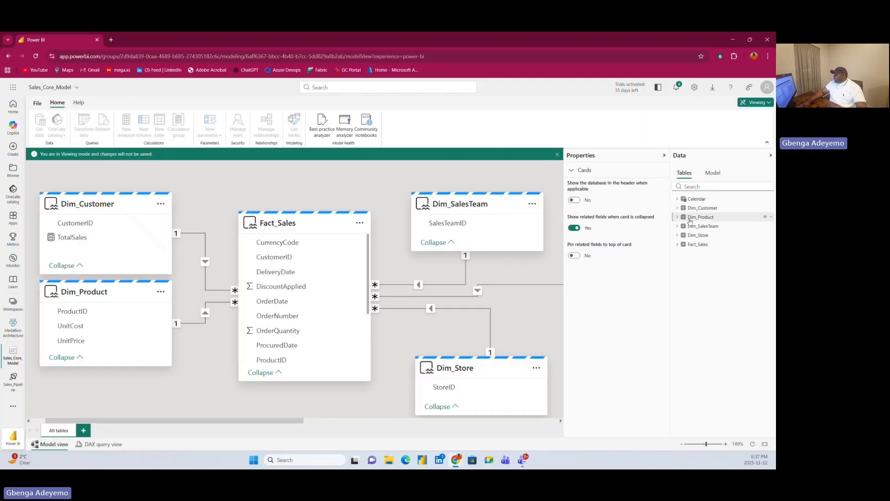
pyautogui.click(678, 245)
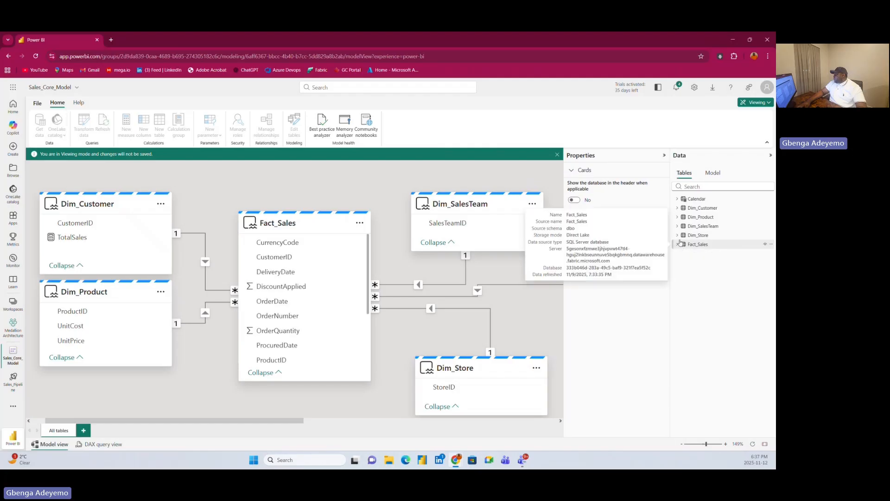
pyautogui.click(677, 244)
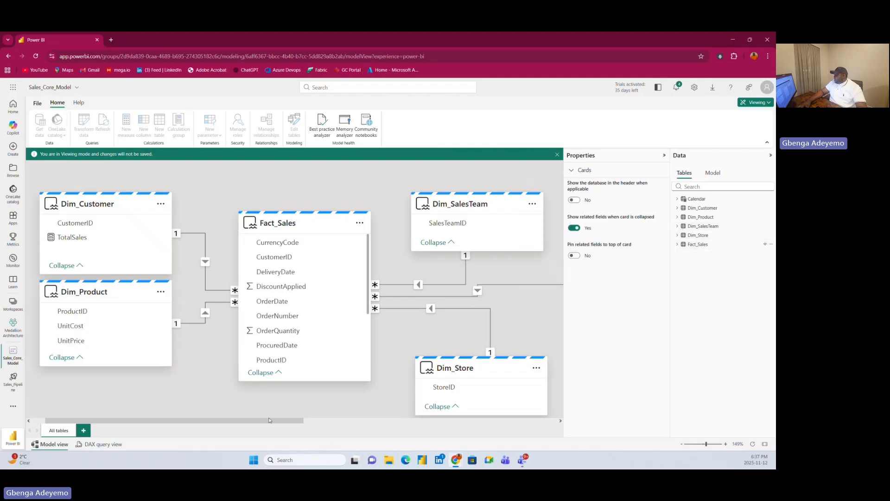
# Check the options available for the Calendar table and switch the semantic model from viewing to editing mode.
pyautogui.moveTo(269, 419); pyautogui.dragTo(387, 456)
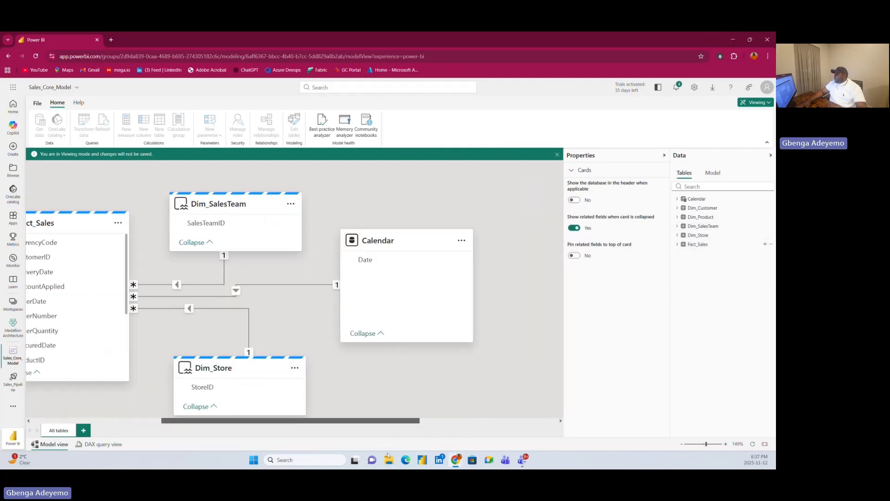
pyautogui.click(509, 240)
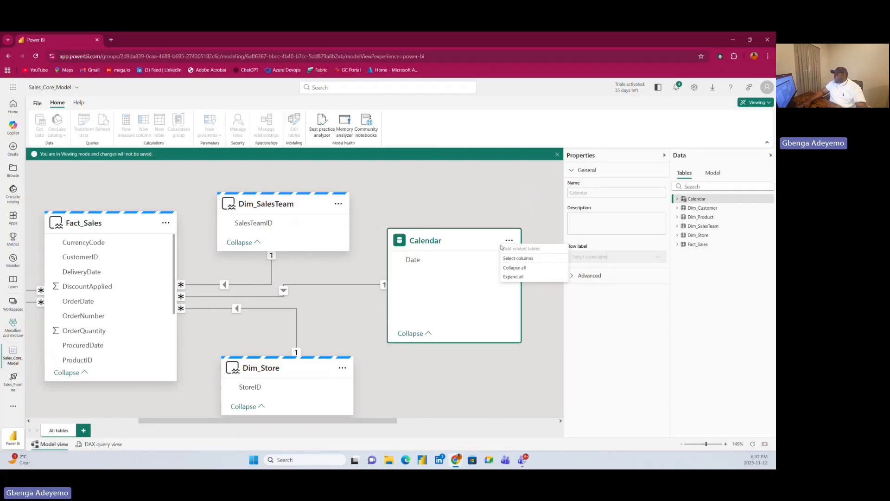
pyautogui.click(766, 201)
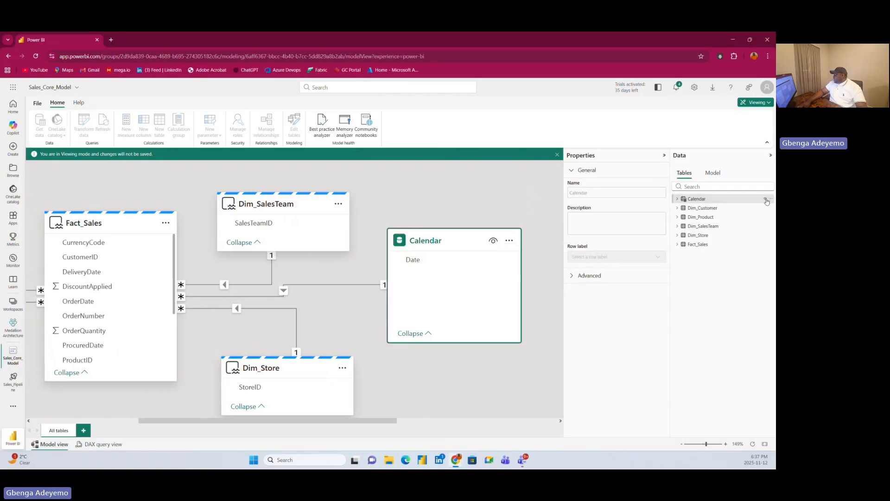
pyautogui.click(767, 200)
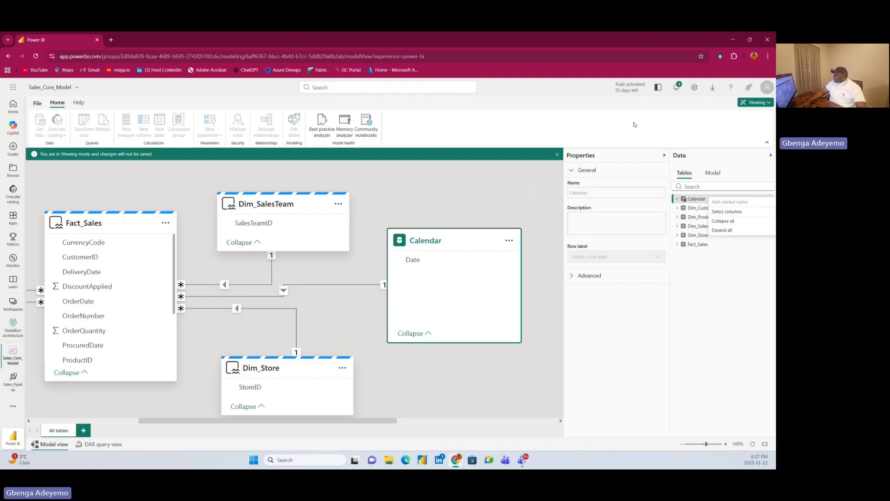
pyautogui.click(755, 102)
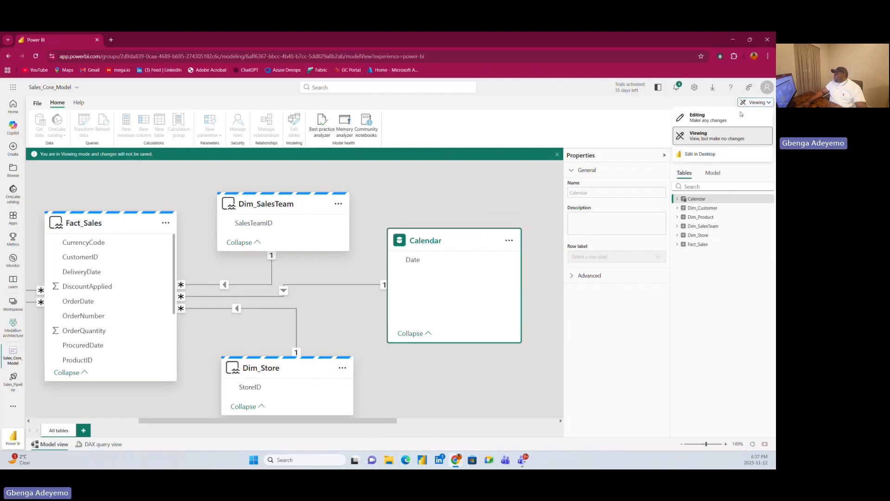
pyautogui.click(696, 118)
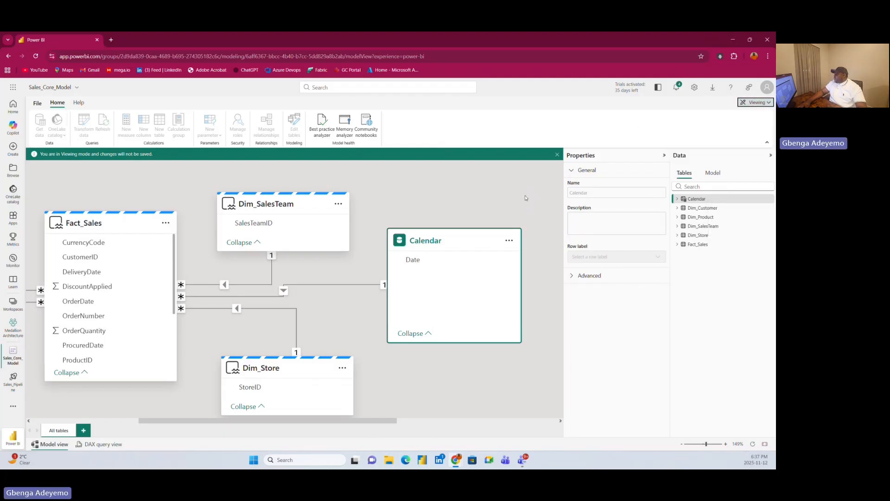
# Delete the Calendar table from the Sales_Core_Model semantic model.
pyautogui.click(509, 241)
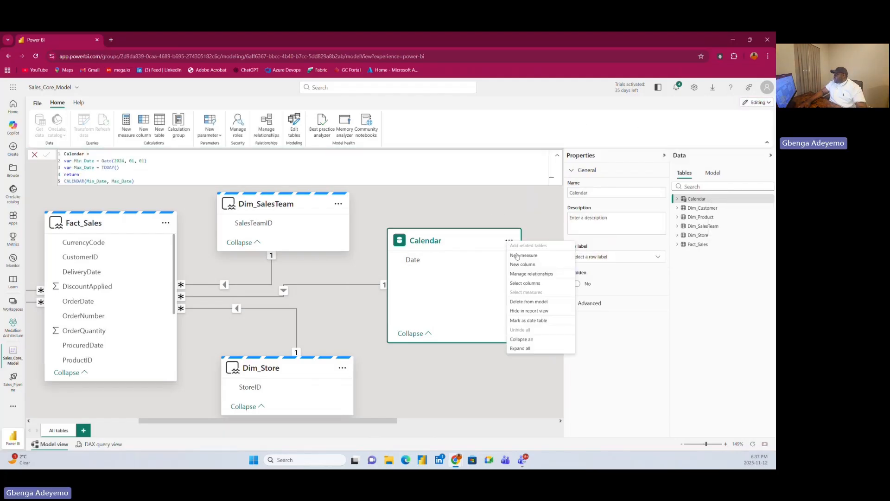
pyautogui.click(528, 302)
pyautogui.click(432, 283)
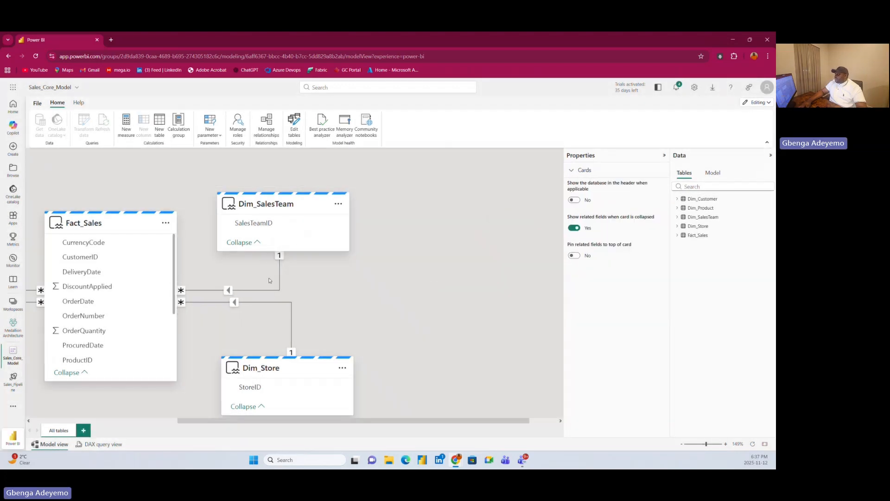
pyautogui.hscroll(-5, 170, 182)
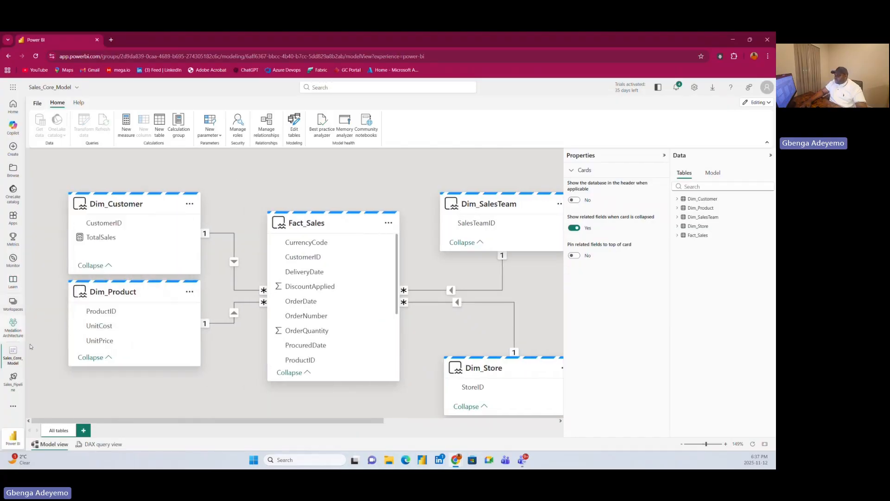
# Return to Sales_Pipeline, reload it and check how the Test stage's items compare with Development.
pyautogui.click(12, 382)
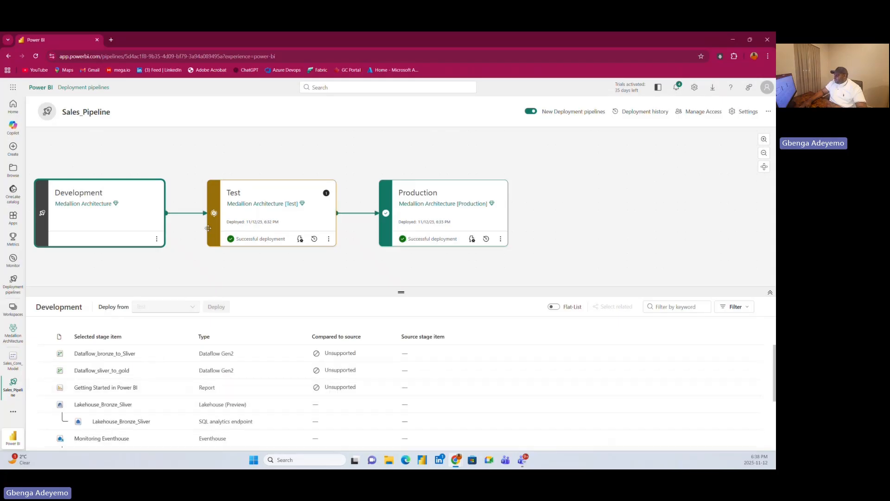
pyautogui.click(277, 194)
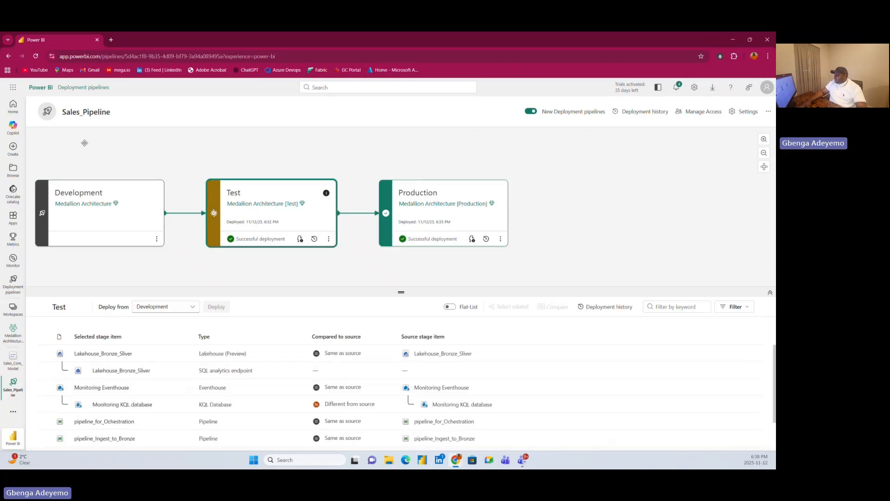
pyautogui.click(36, 57)
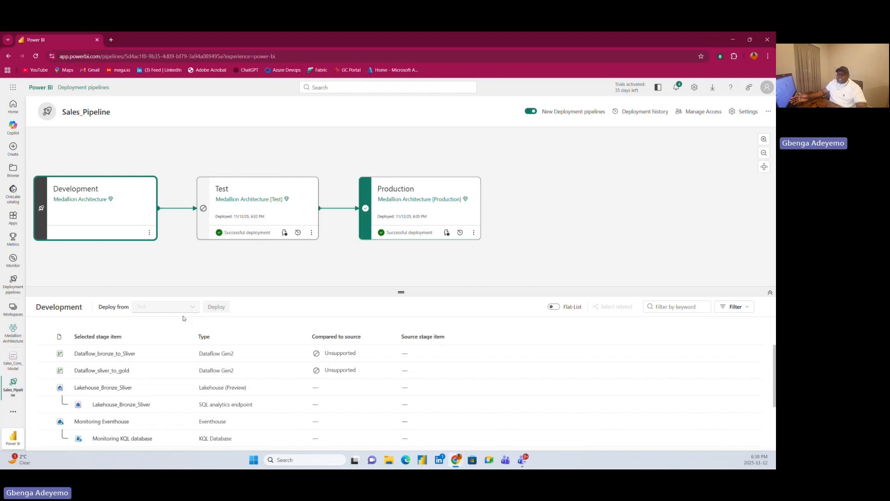
pyautogui.click(293, 192)
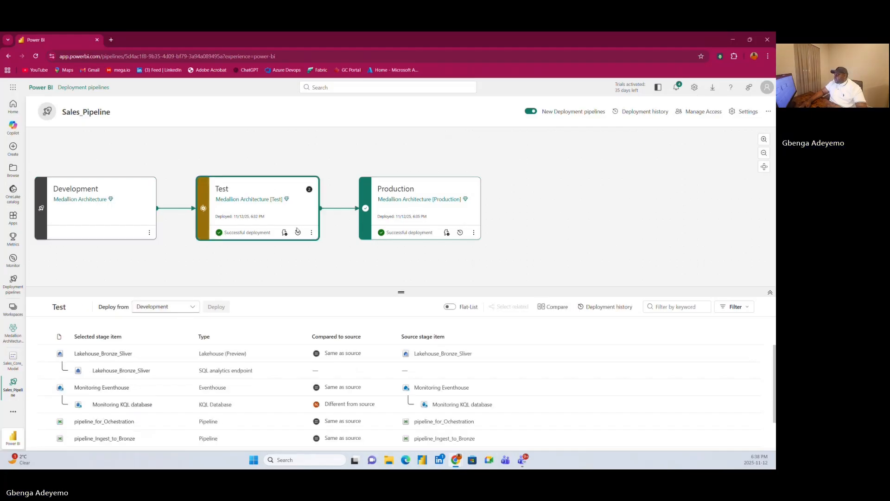
# Deploy only the Monitoring KQL database and Sales_Core_Model from Development to Test, continuing if items fail.
pyautogui.scroll(-2, 186, 432)
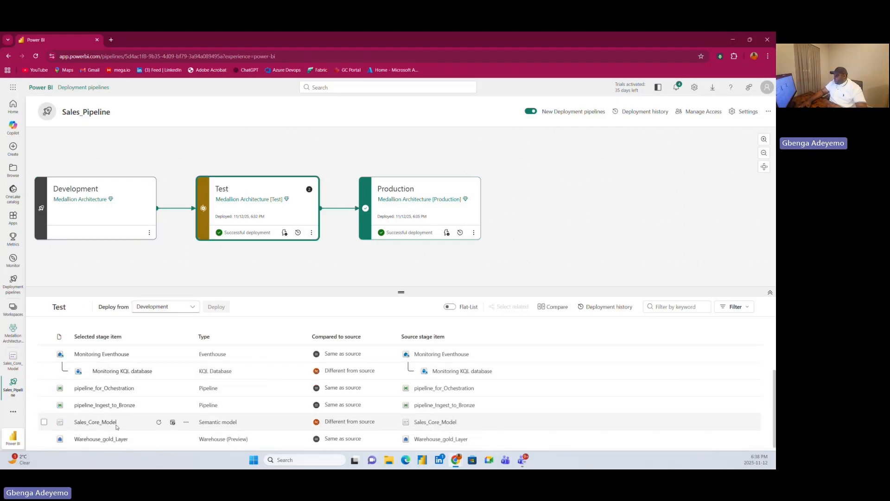
pyautogui.click(44, 422)
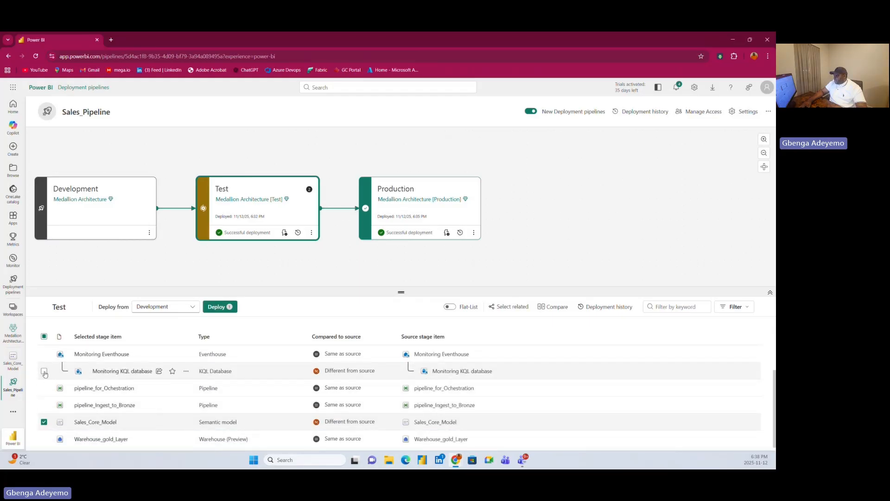
pyautogui.click(44, 371)
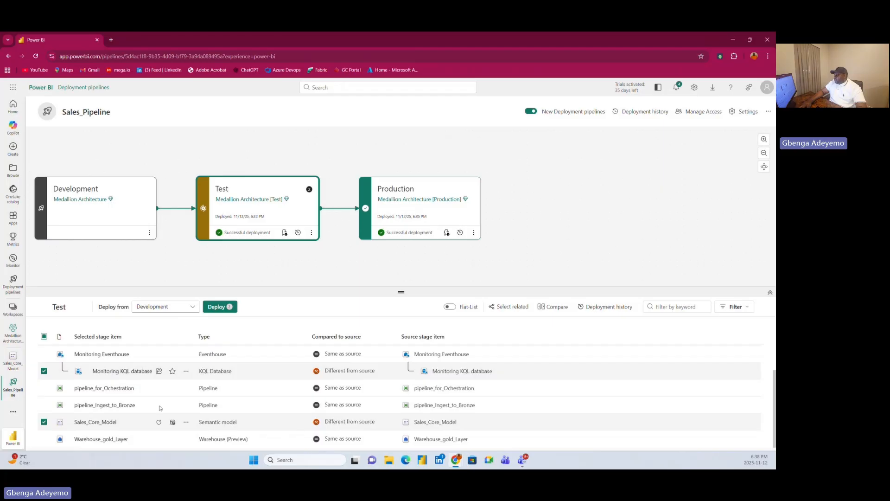
pyautogui.click(229, 308)
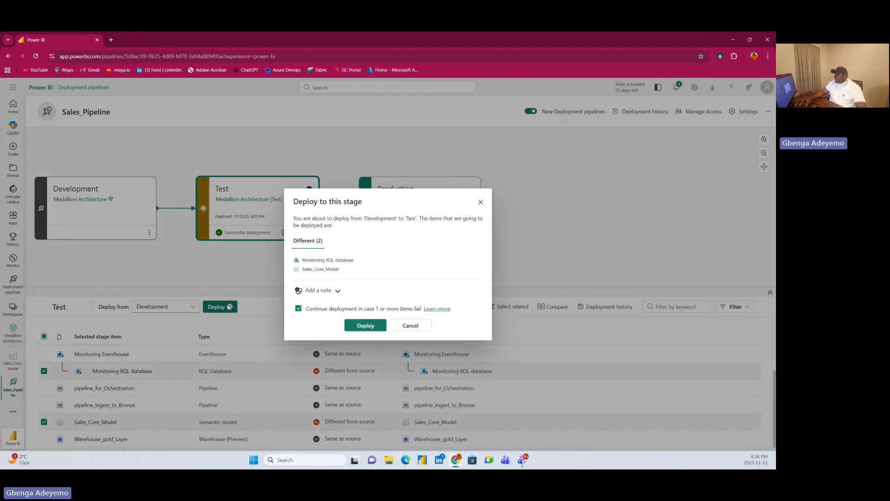
pyautogui.click(372, 326)
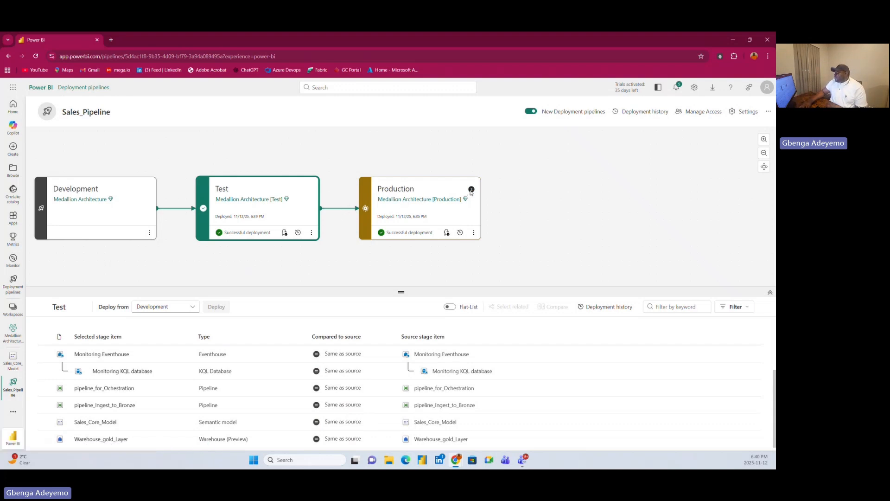
# Deploy the Monitoring KQL database and Sales_Core_Model from Test to Production, continuing if items fail.
pyautogui.click(428, 189)
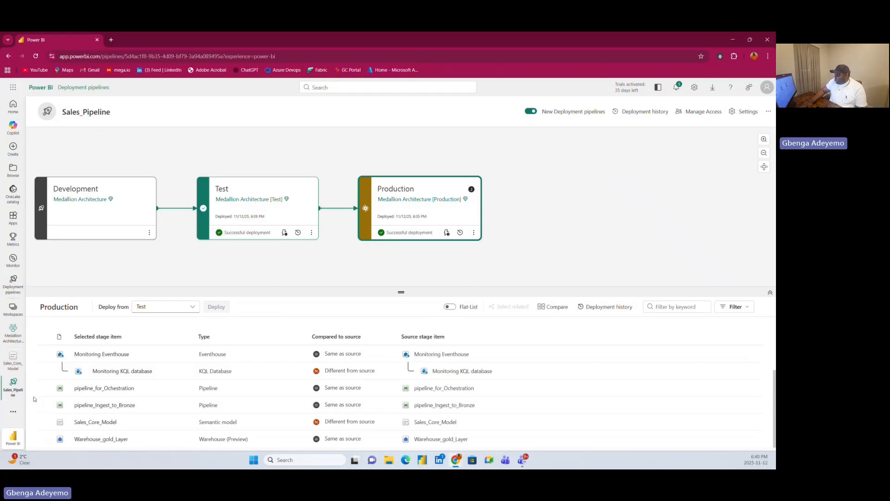
pyautogui.click(44, 371)
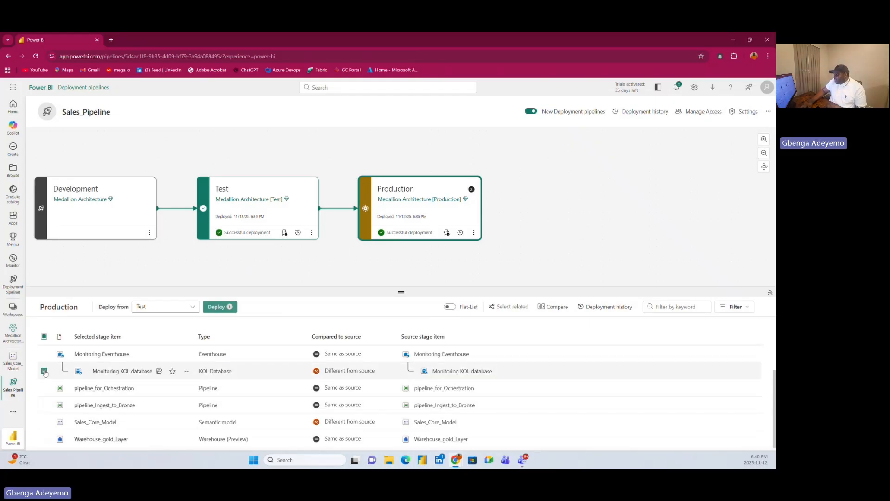
pyautogui.click(44, 421)
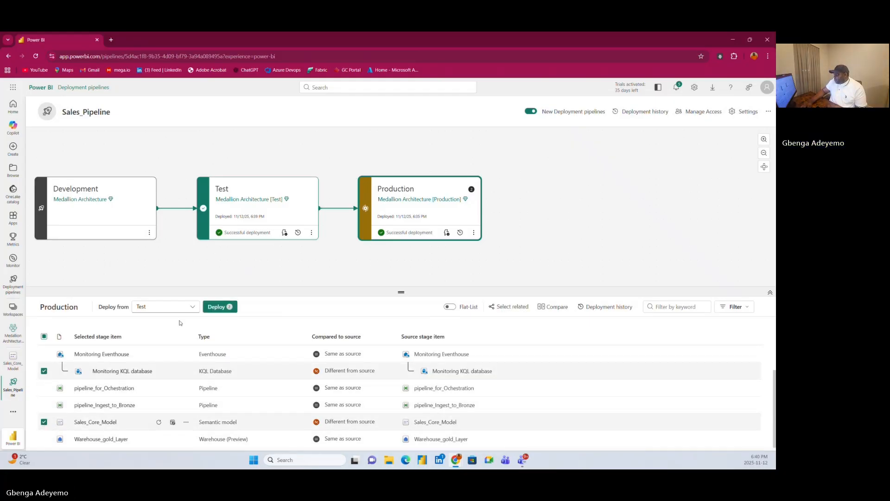
pyautogui.click(215, 307)
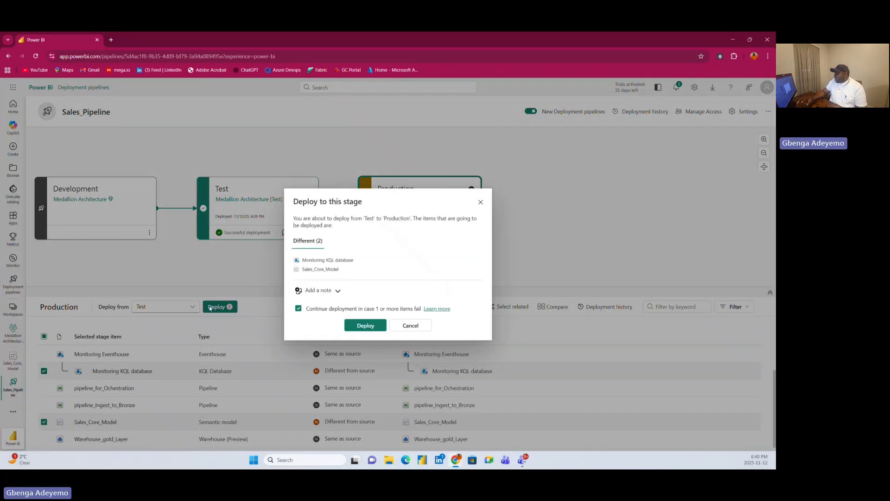
pyautogui.click(367, 325)
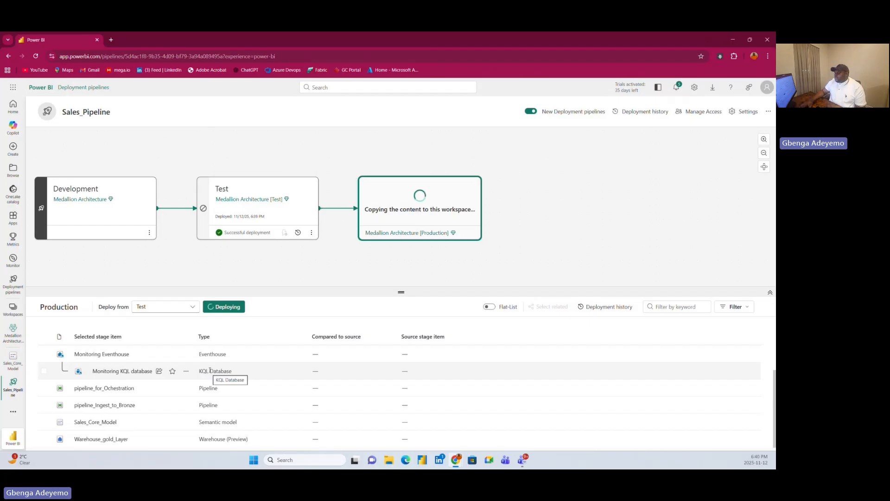
# View the Test stage's settings for name, description and public visibility, and close them without changes.
pyautogui.click(311, 232)
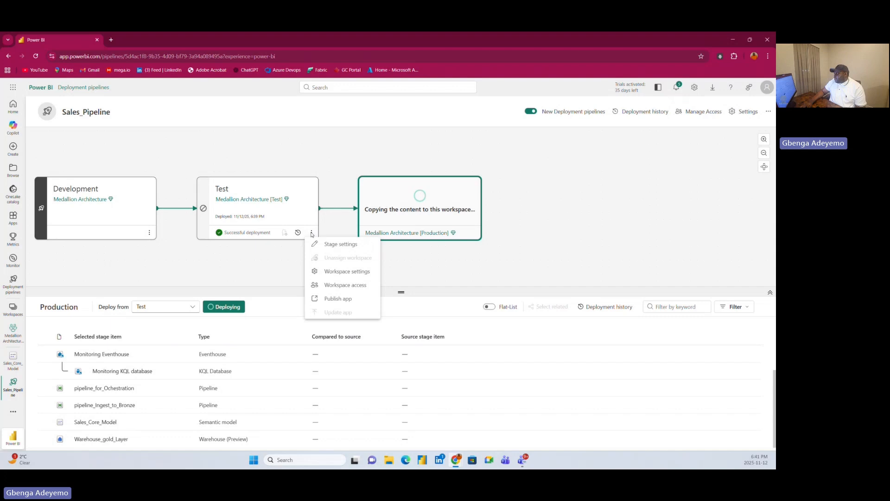
pyautogui.click(340, 245)
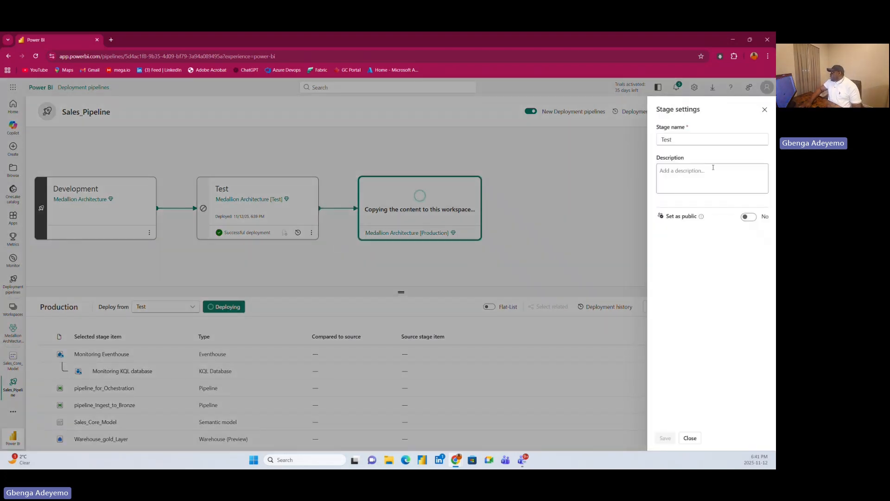
pyautogui.click(764, 111)
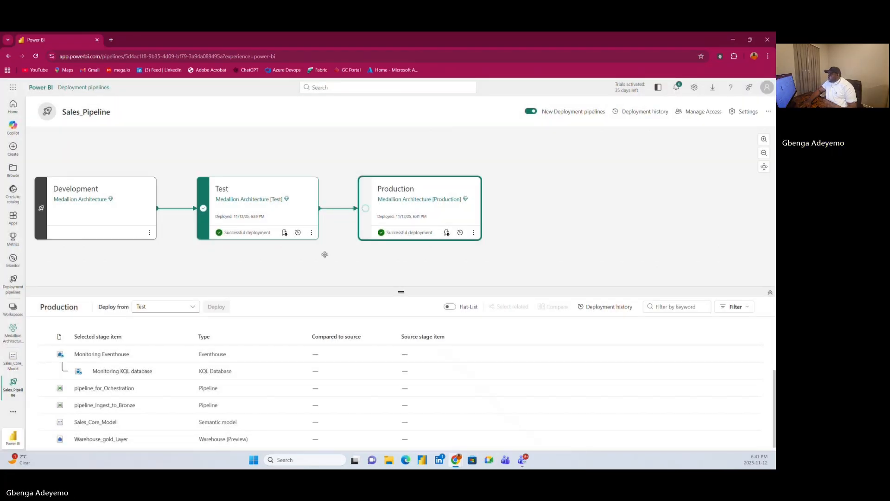
# Examine the Test stage's deployment rules for Warehouse_gold_Layer and pipeline_Ingest_to_Bronze.
pyautogui.click(284, 232)
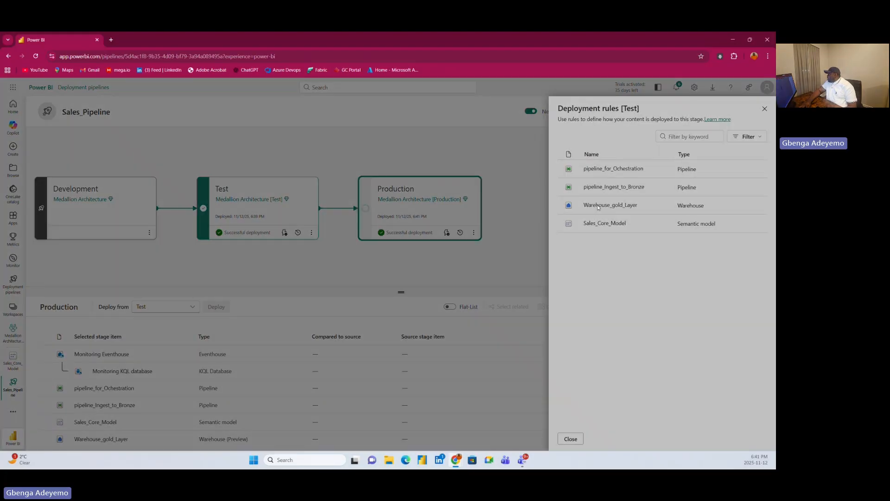
pyautogui.click(598, 207)
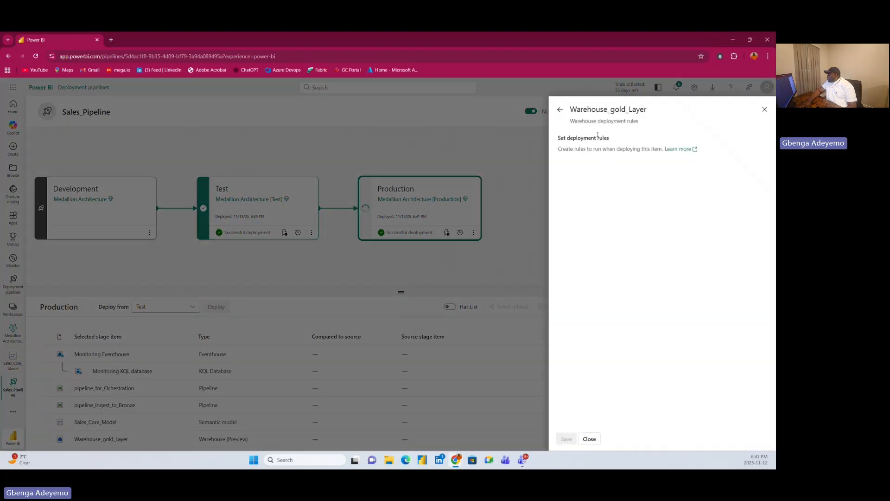
pyautogui.click(560, 112)
pyautogui.click(598, 189)
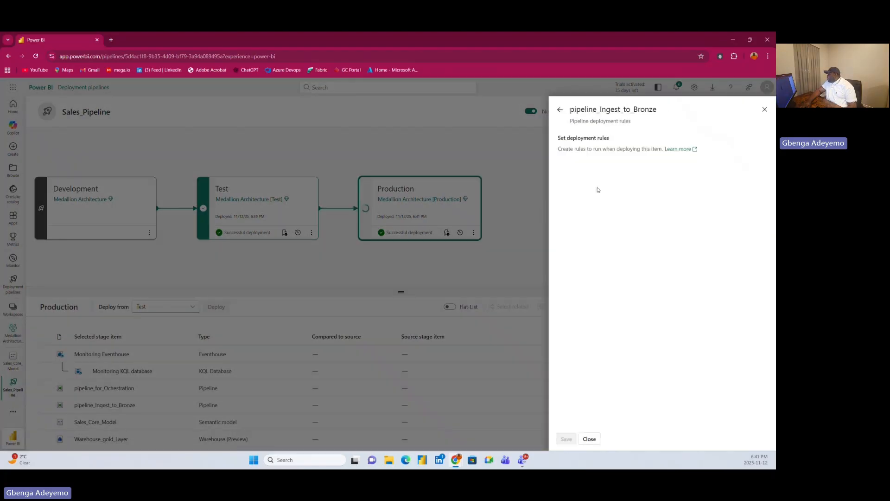
pyautogui.click(559, 110)
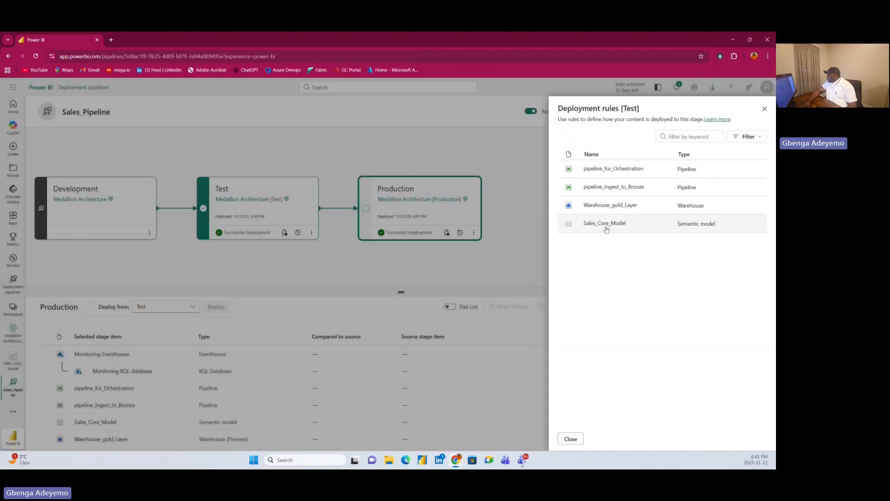
# Try adding a data source rule for Sales_Core_Model in the Test stage's deployment rules, and remove the empty rule.
pyautogui.click(605, 225)
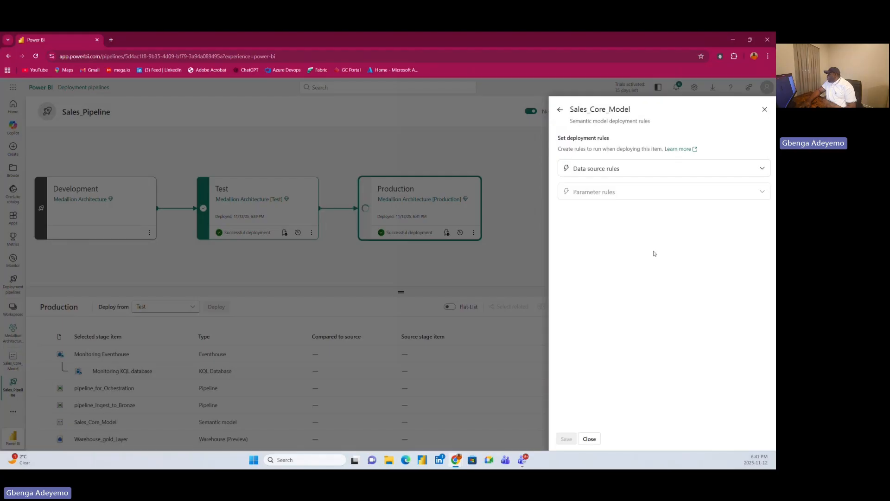
pyautogui.click(617, 169)
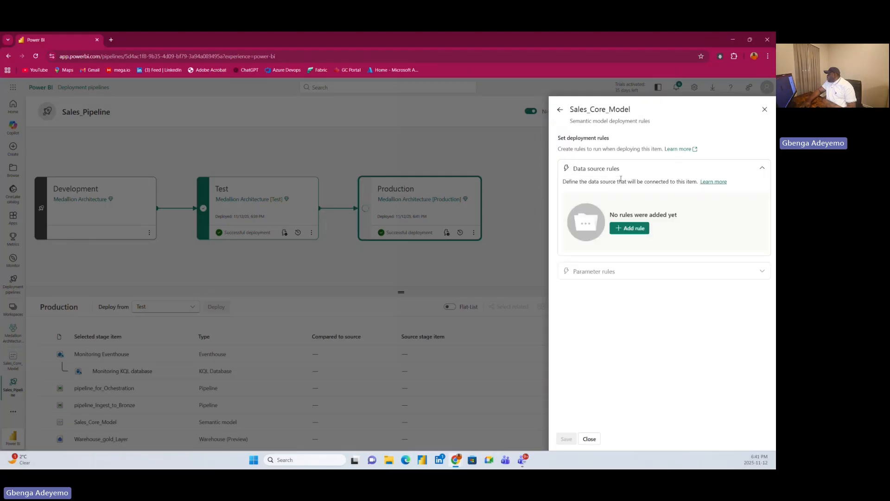
pyautogui.click(626, 232)
pyautogui.click(629, 239)
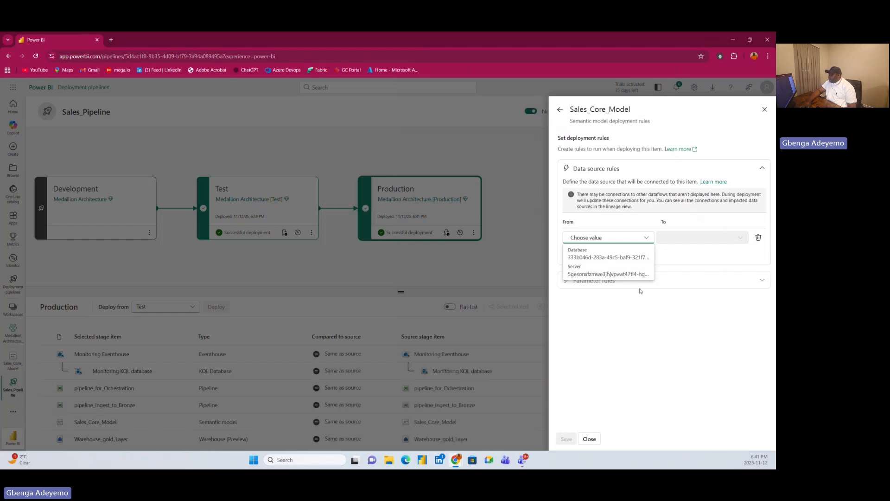
pyautogui.click(692, 241)
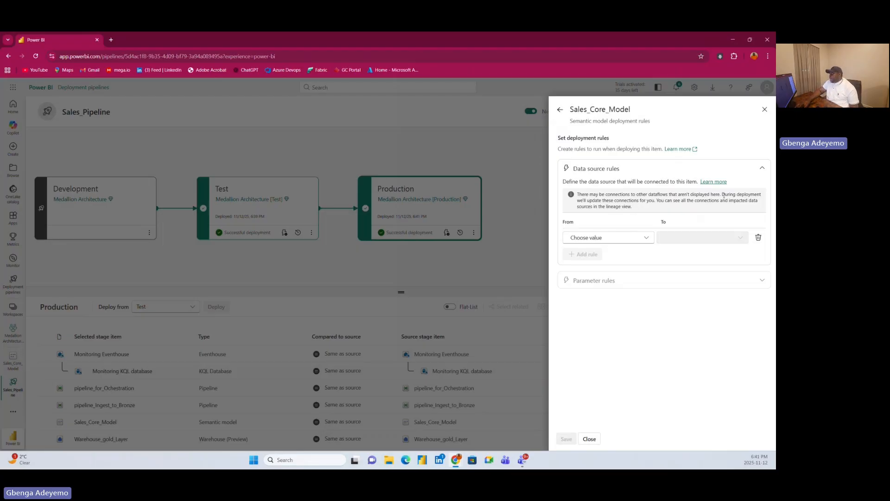
pyautogui.click(759, 237)
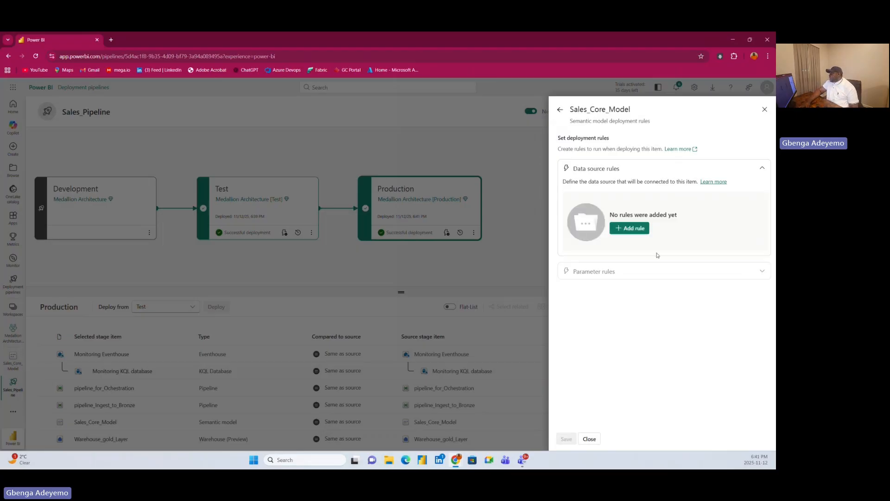
# Close the Test stage's deployment rules and show the Development stage's items.
pyautogui.click(559, 109)
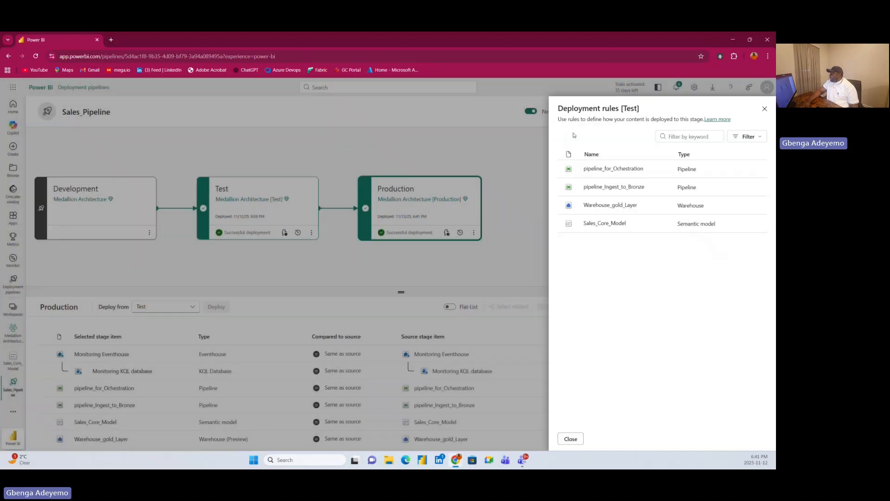
pyautogui.click(764, 110)
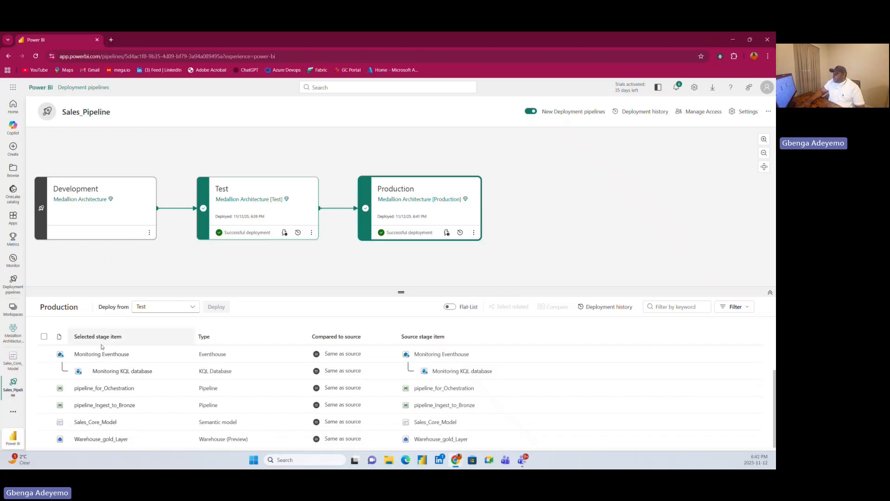
pyautogui.click(112, 184)
# Open the Medallion Architecture development workspace in a duplicate browser tab of the pipeline.
pyautogui.rightClick(60, 44)
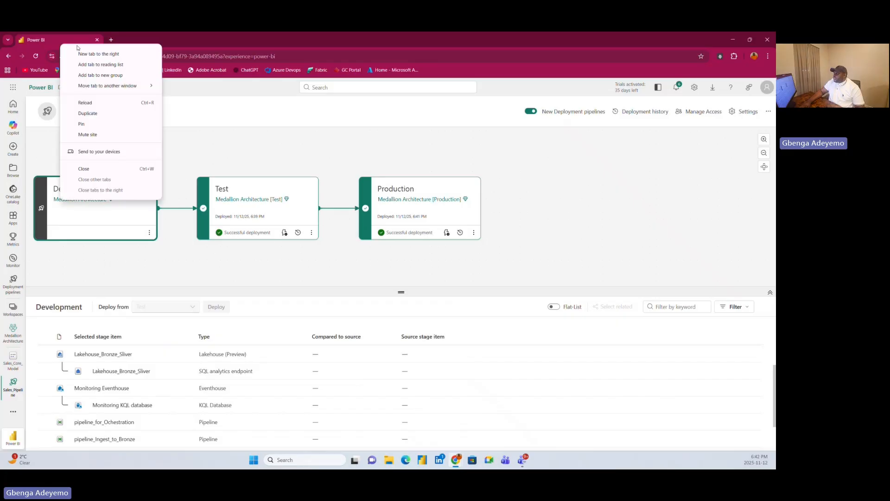
pyautogui.click(116, 102)
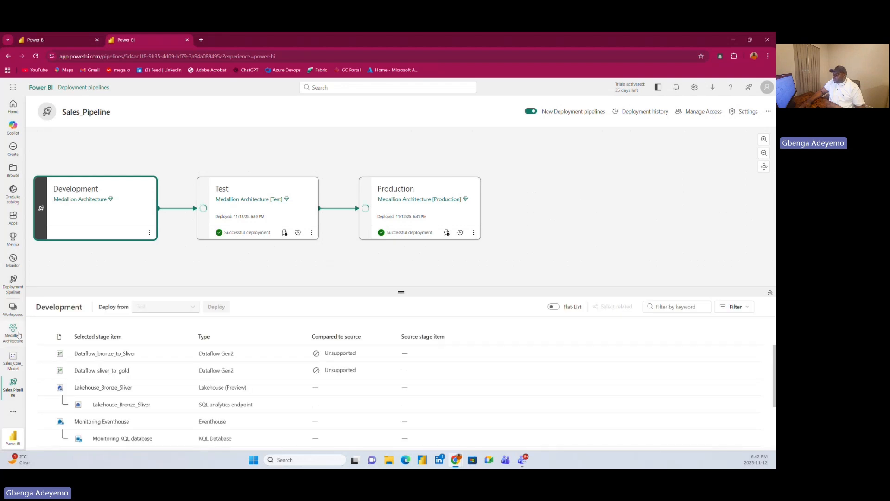
pyautogui.click(13, 308)
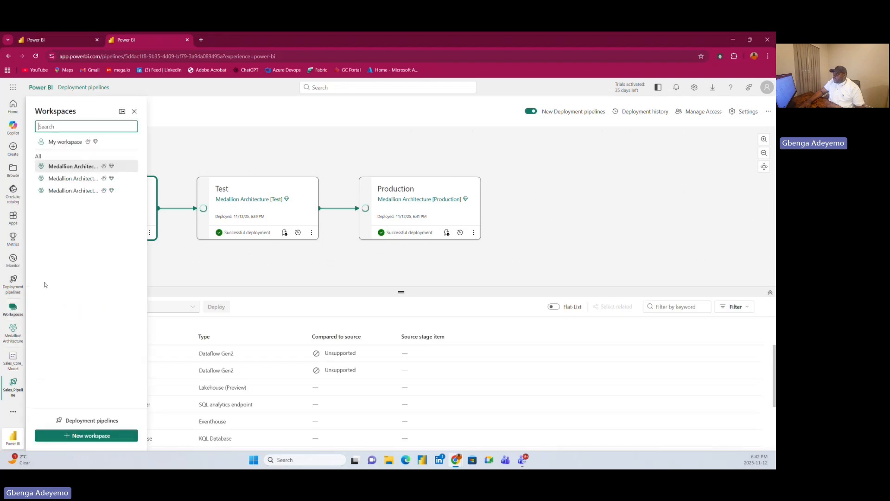
pyautogui.click(72, 167)
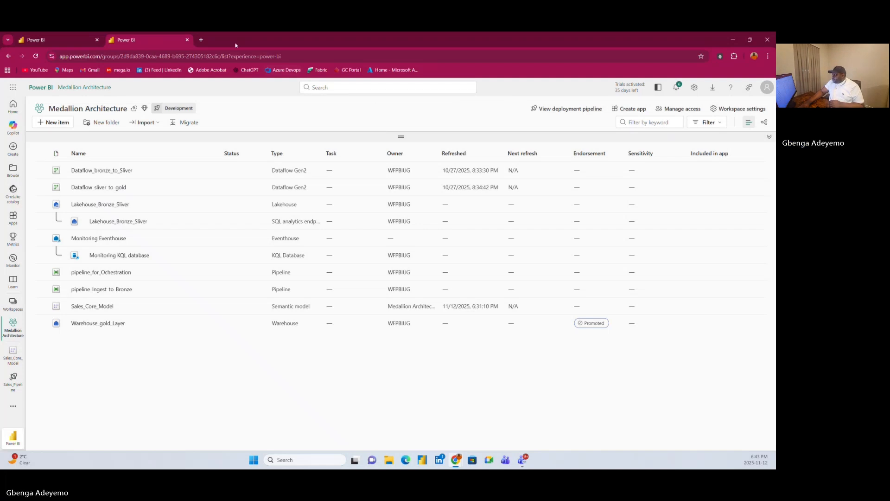
# Switch to Azure DevOps in a new browser tab and begin creating a new organization, accepting the terms without opting in to promotional e-mails.
pyautogui.click(201, 39)
pyautogui.click(286, 69)
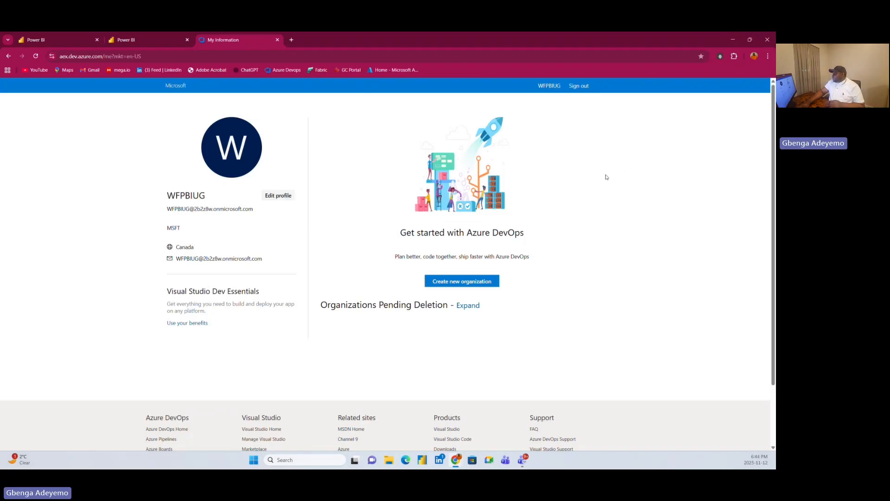
pyautogui.click(456, 282)
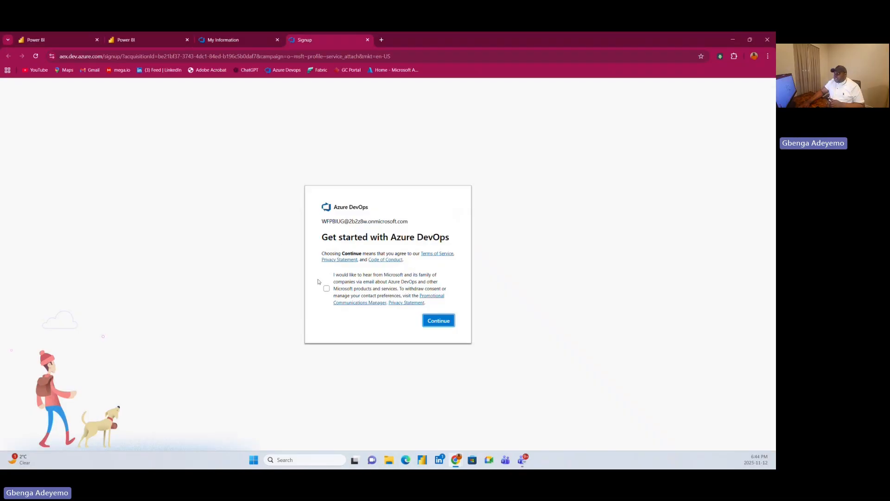
pyautogui.click(445, 322)
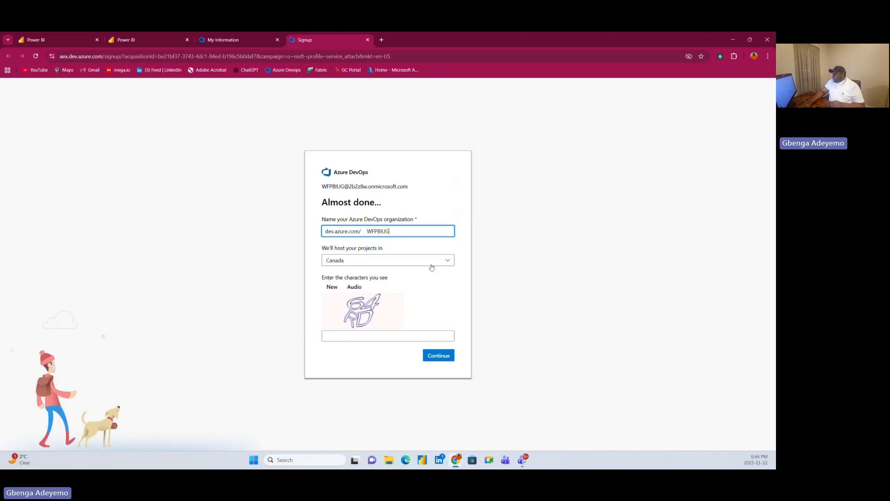
pyautogui.click(311, 247)
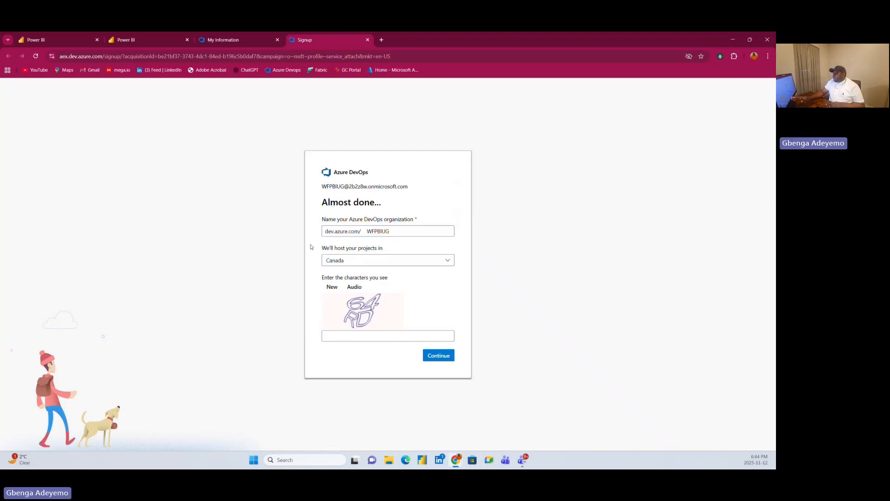
pyautogui.click(350, 259)
pyautogui.click(310, 248)
# Check the license capacity's region in the Medallion Architecture workspace settings in Power BI.
pyautogui.click(135, 40)
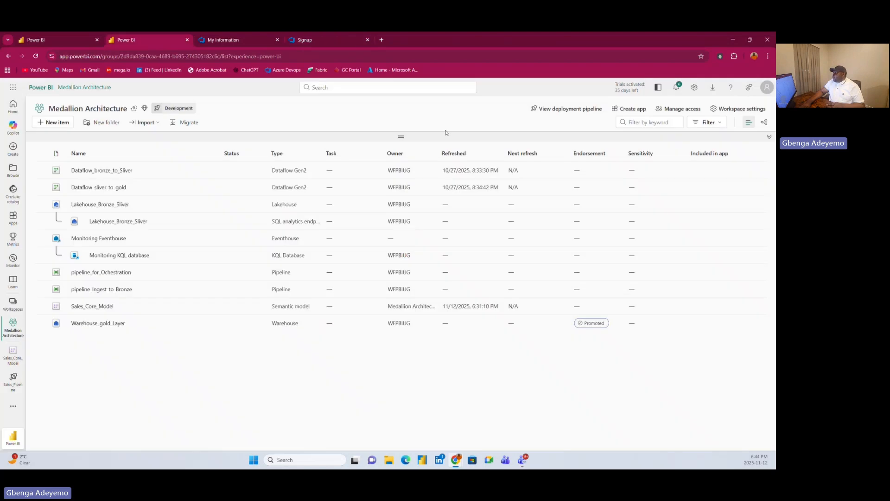
pyautogui.click(744, 109)
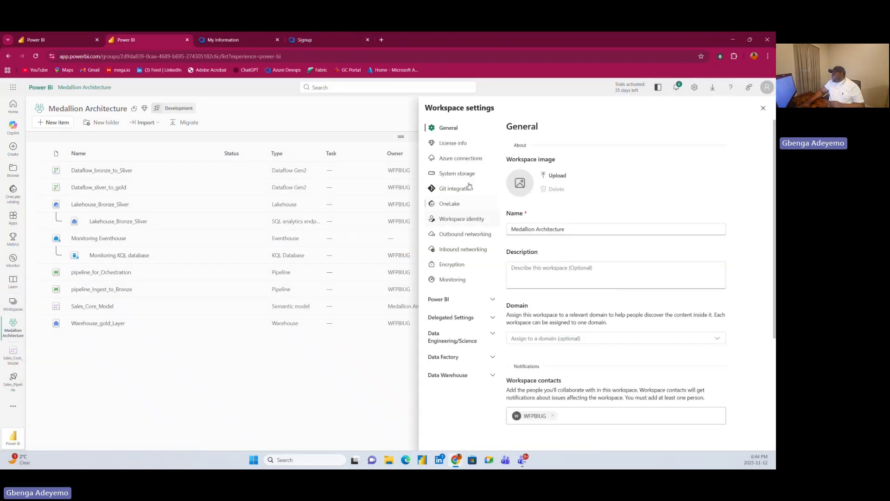
pyautogui.click(453, 142)
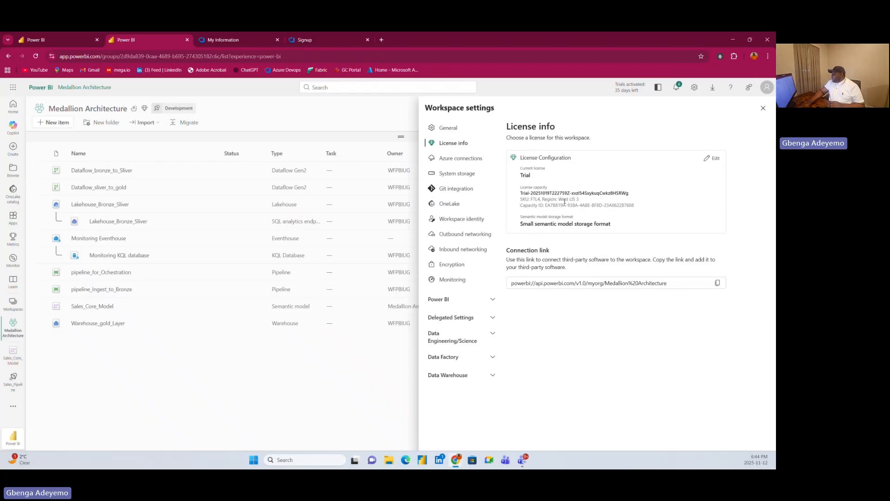
pyautogui.moveTo(558, 200); pyautogui.dragTo(595, 200)
pyautogui.click(575, 207)
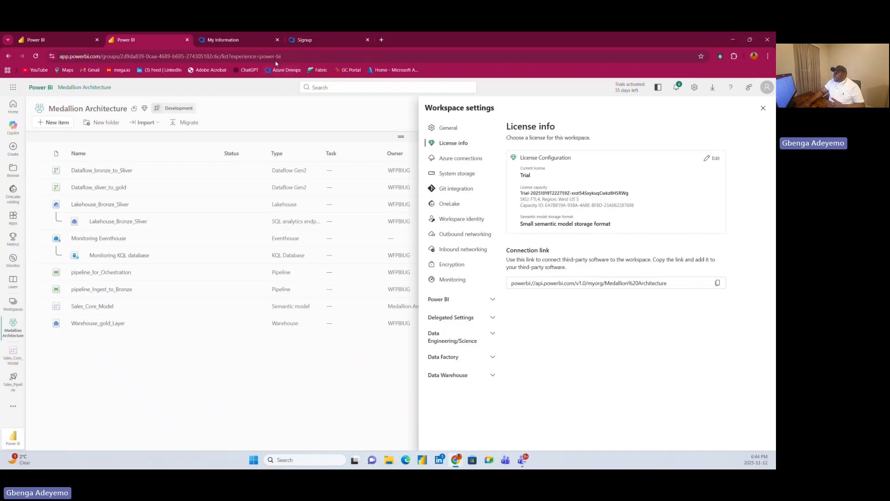
# Return to the Azure DevOps sign-up and set the new organization's project hosting location to United States.
pyautogui.click(313, 40)
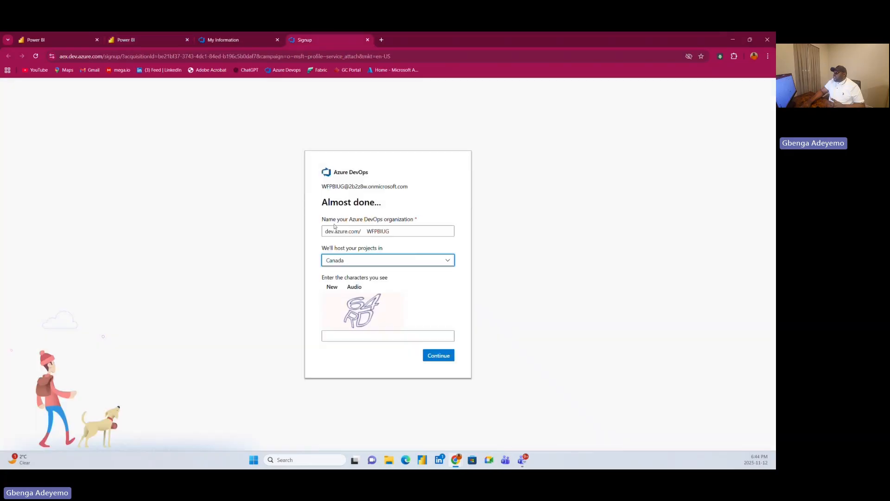
pyautogui.click(343, 261)
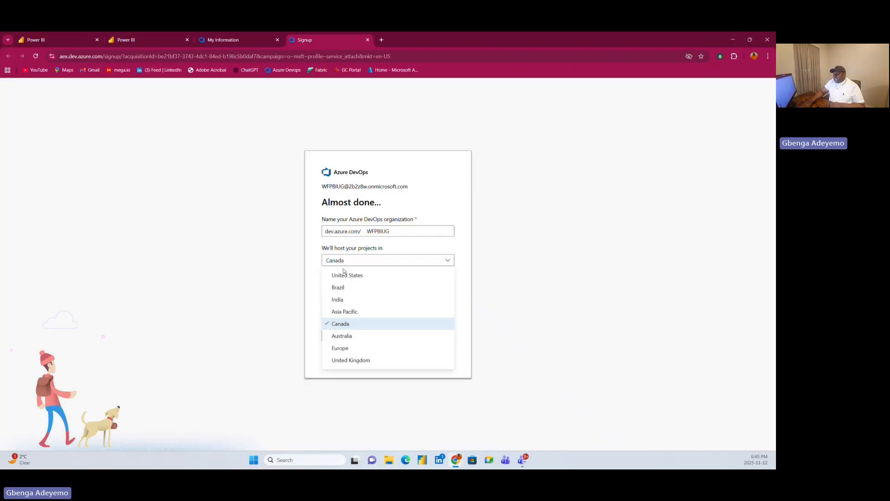
pyautogui.click(311, 267)
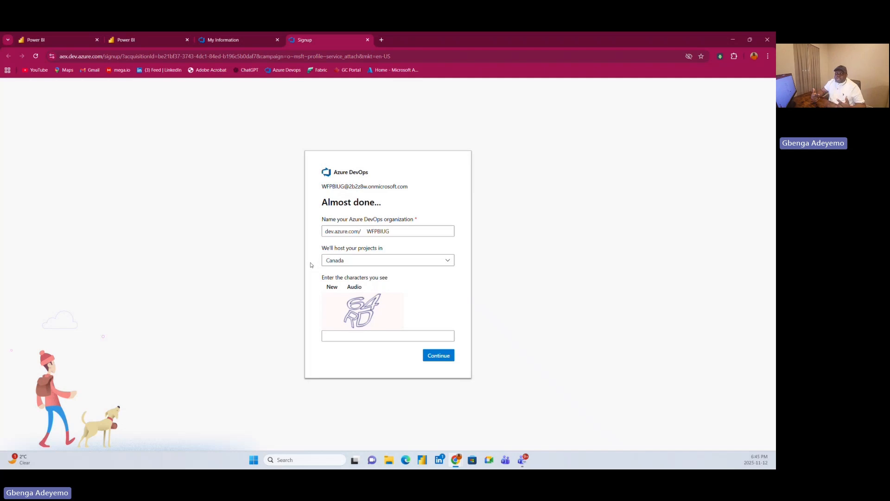
pyautogui.click(378, 260)
pyautogui.click(360, 274)
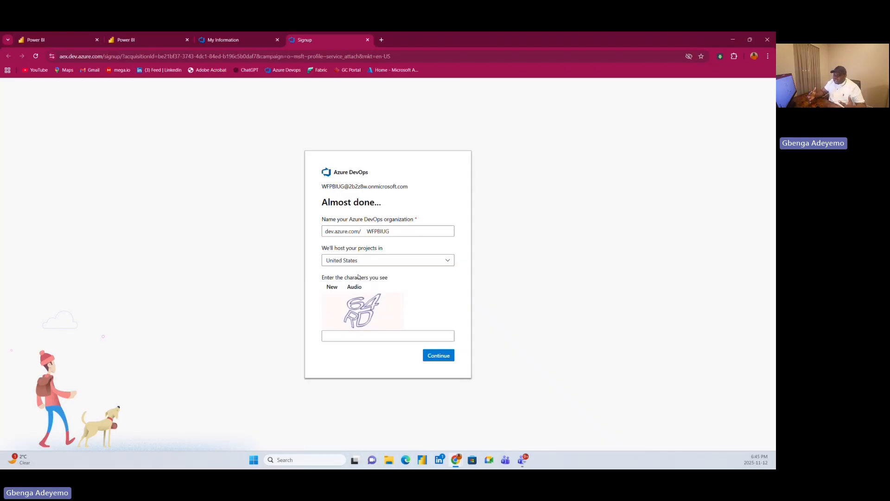
# Enter the displayed captcha characters and submit the sign-up to create the WFPBIUG organization.
pyautogui.click(356, 337)
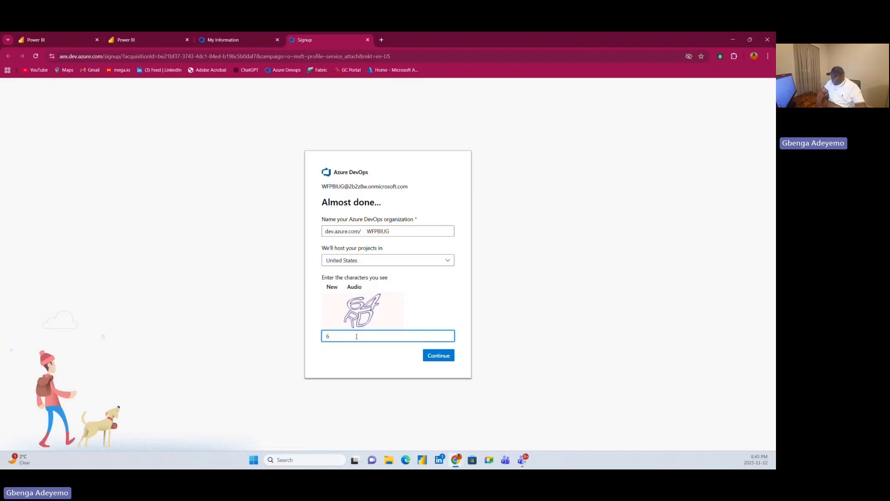
pyautogui.write('64RD')
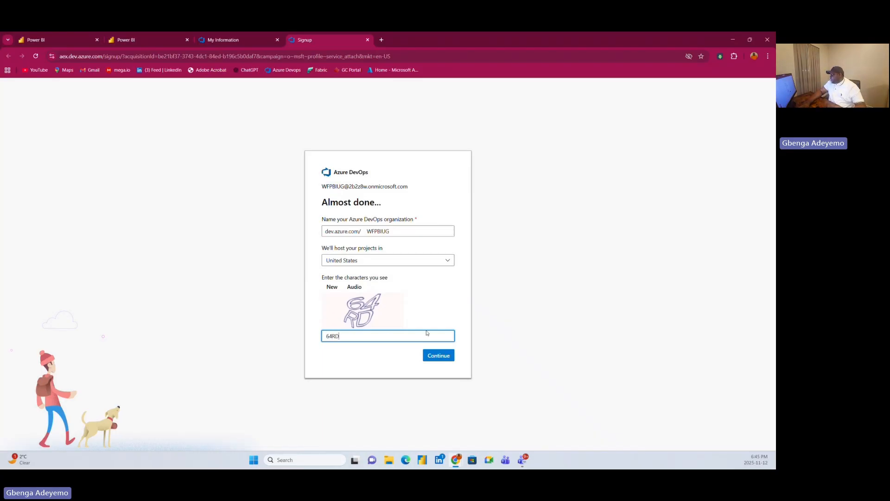
pyautogui.click(430, 357)
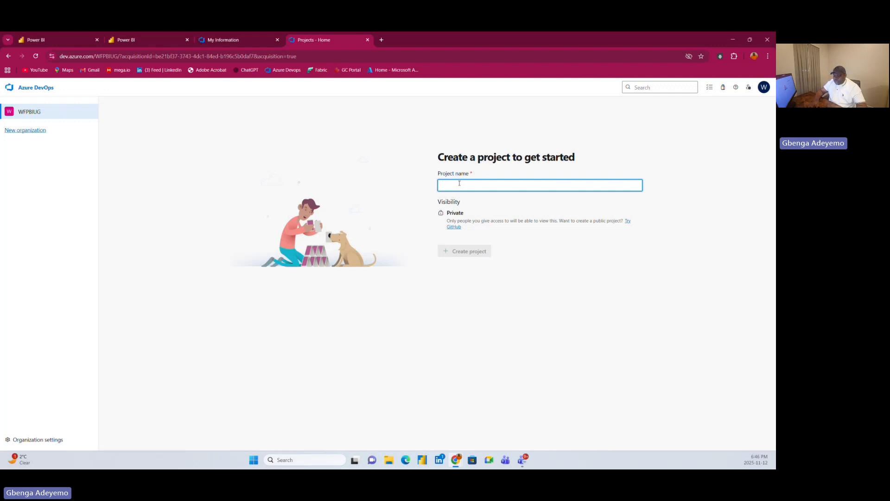
# Create a private project named Sales_Repo in the new organization.
pyautogui.write('Sales')
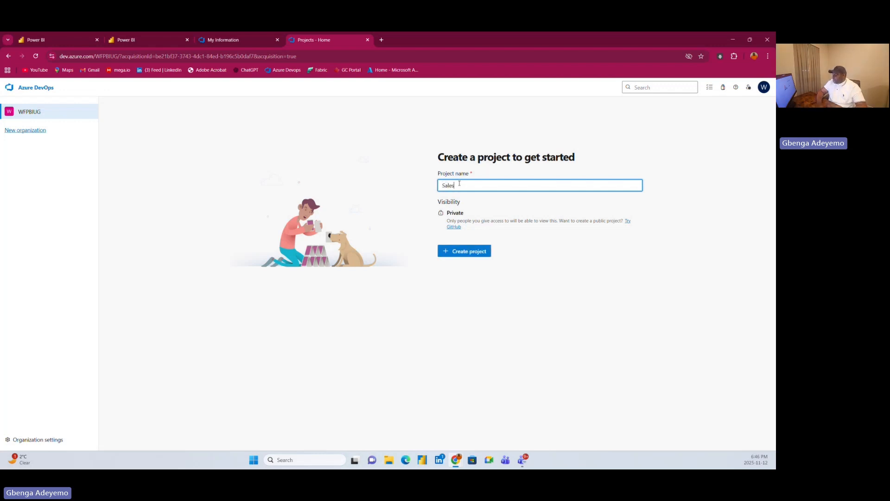
pyautogui.write('_Repo')
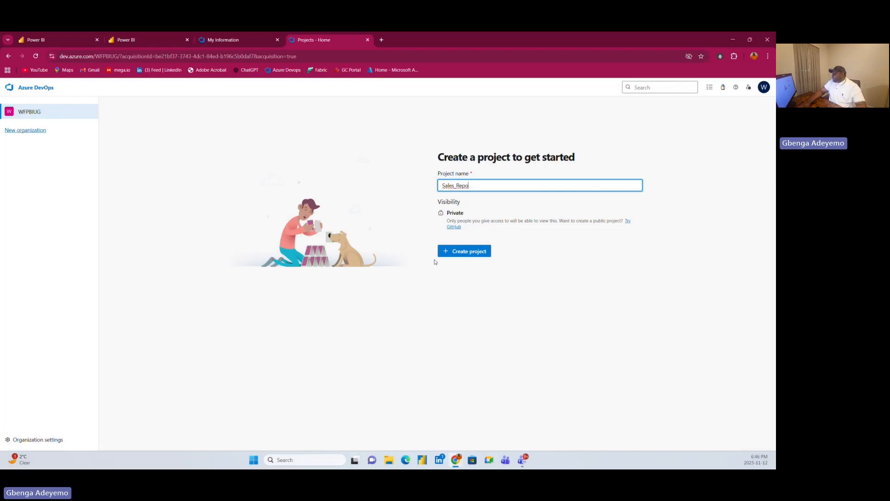
pyautogui.click(475, 253)
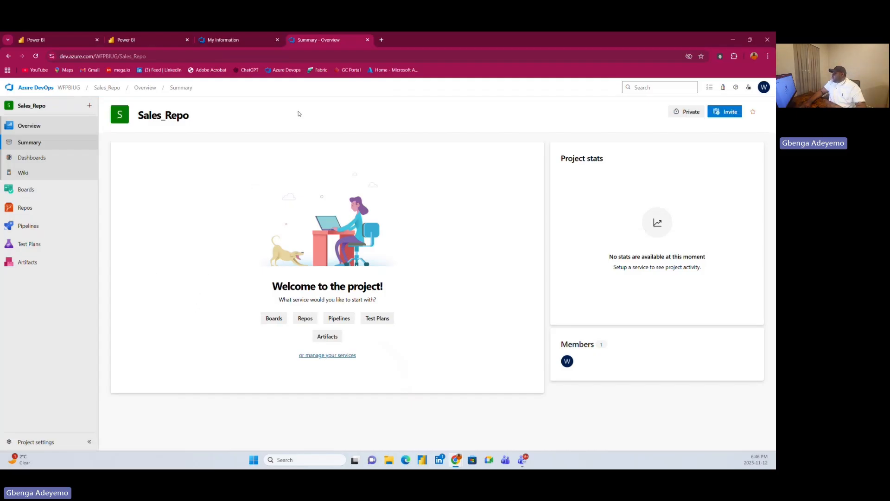
# Initialize the Sales_Repo repository's main branch with a README and no .gitignore, and check its list of branches.
pyautogui.click(26, 207)
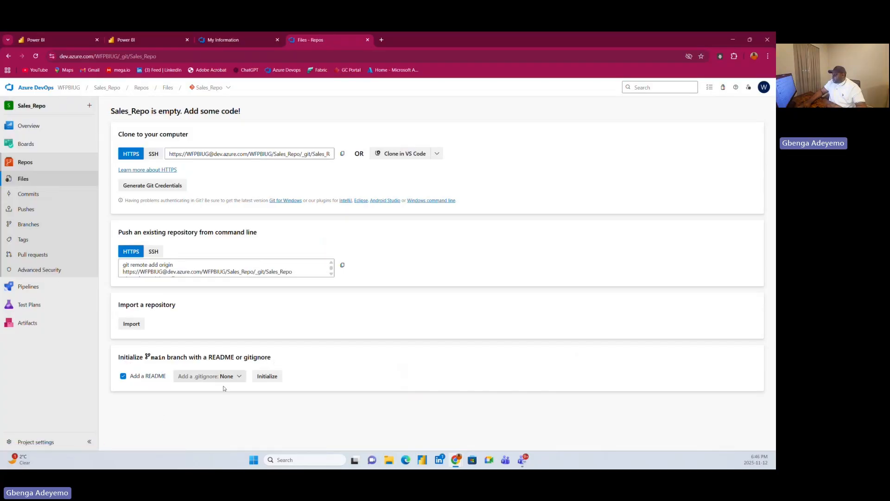
pyautogui.click(272, 375)
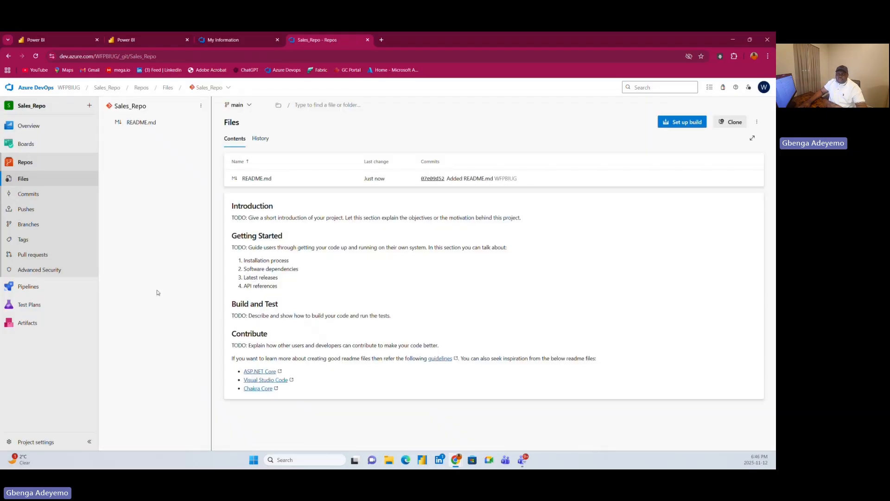
pyautogui.click(249, 106)
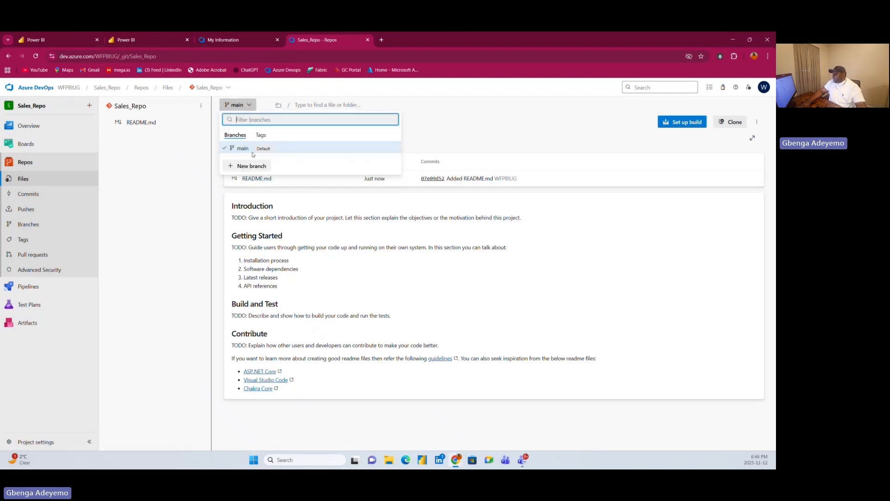
pyautogui.click(288, 92)
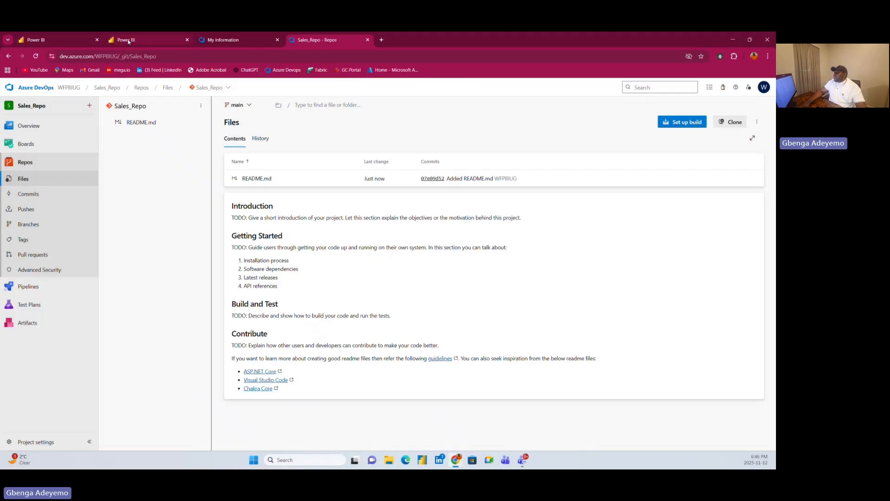
# Switch back to the Medallion Architecture workspace settings and connect Git integration to Azure DevOps with the listed Entra account.
pyautogui.click(128, 41)
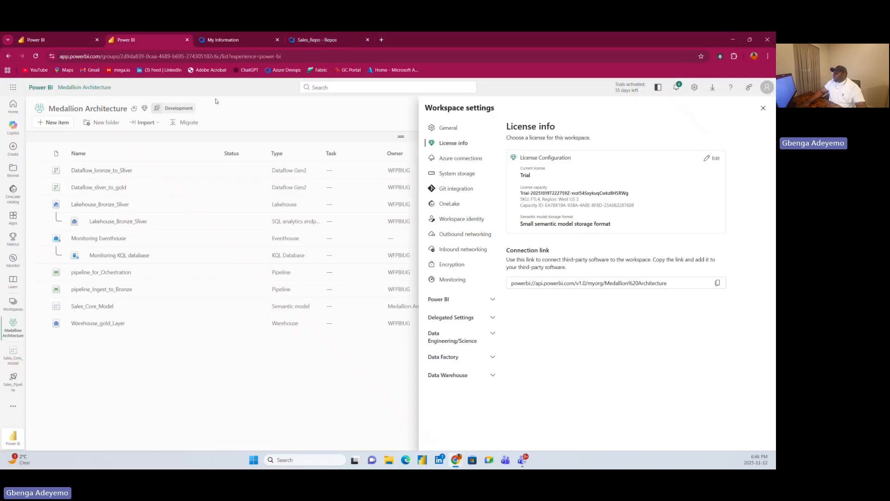
pyautogui.click(459, 189)
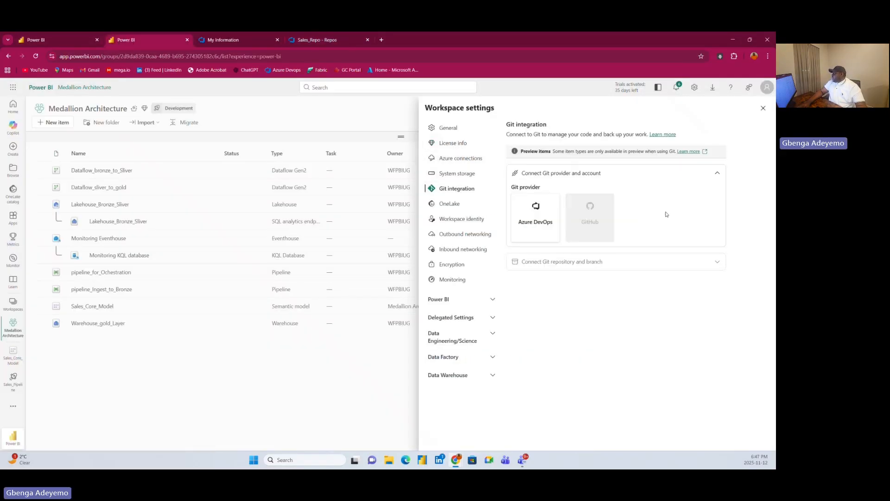
pyautogui.click(535, 229)
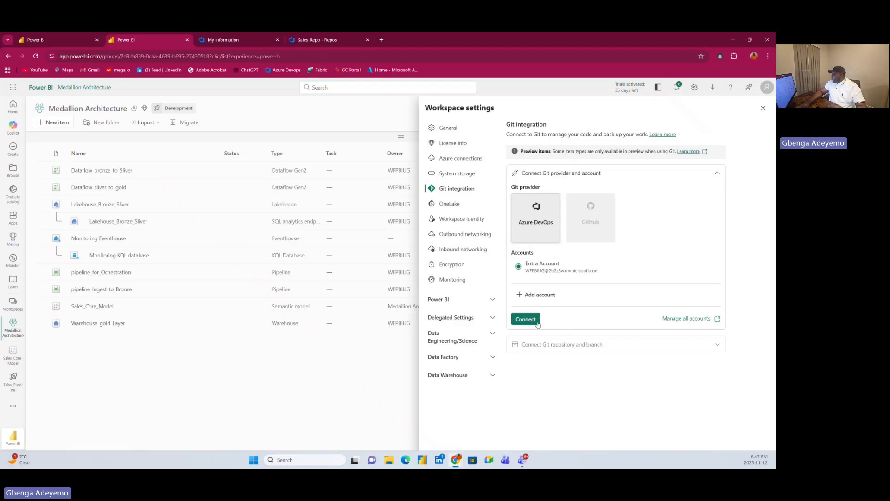
pyautogui.click(537, 323)
# Connect and sync the workspace to organization WFPBIUG, project Sales_Repo, Git repository Sales_Repo, on the main branch.
pyautogui.click(545, 281)
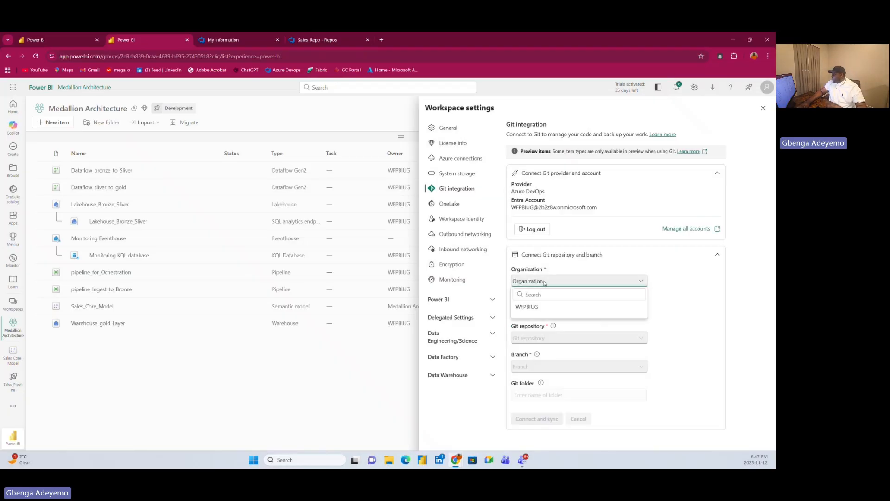
pyautogui.click(537, 310)
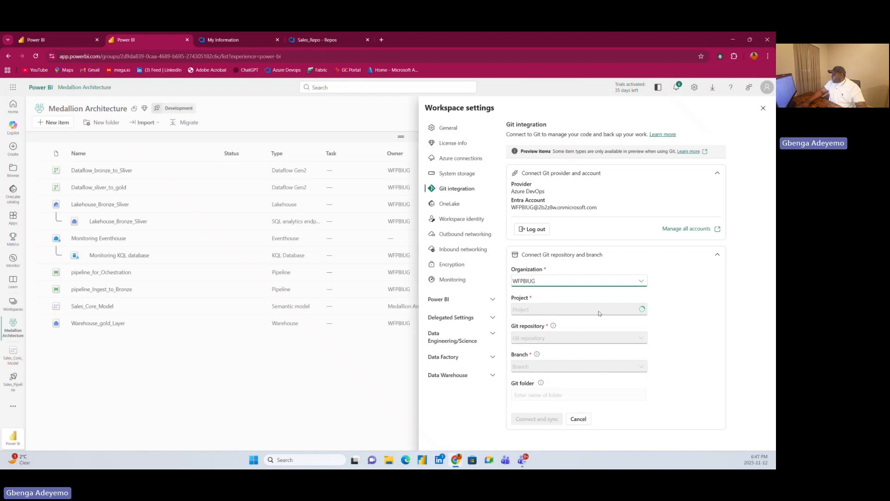
pyautogui.click(538, 312)
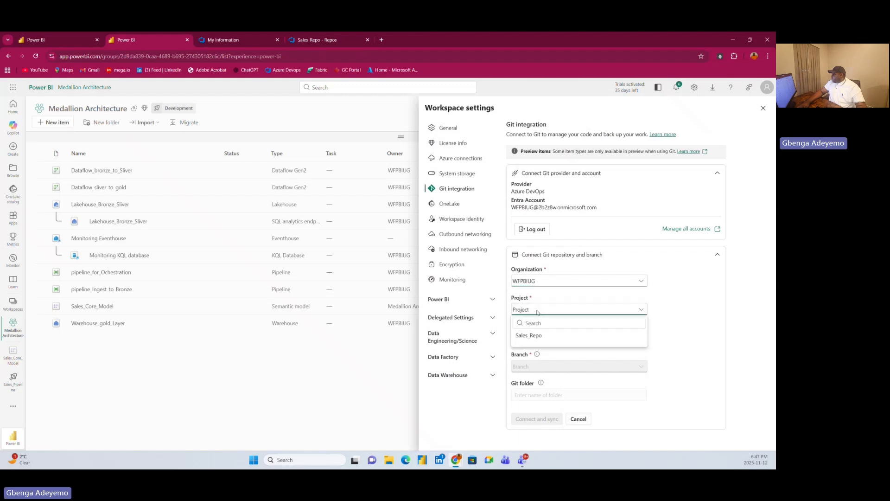
pyautogui.click(530, 336)
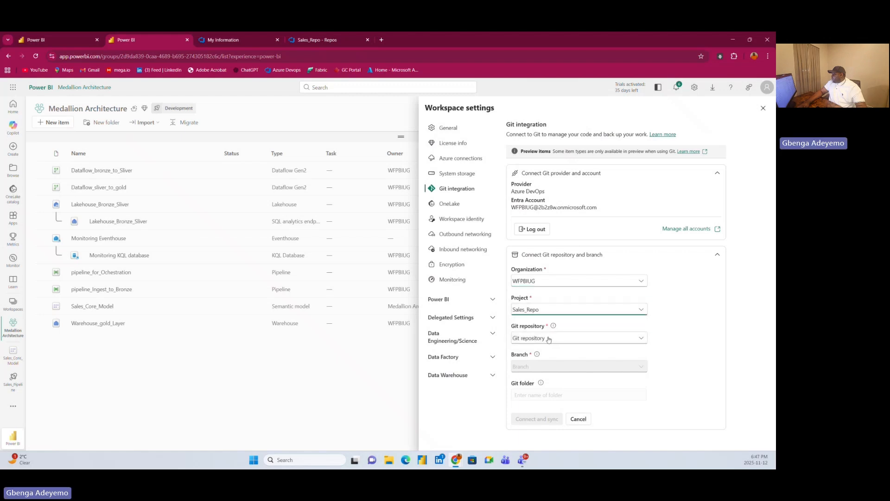
pyautogui.click(549, 339)
pyautogui.click(556, 364)
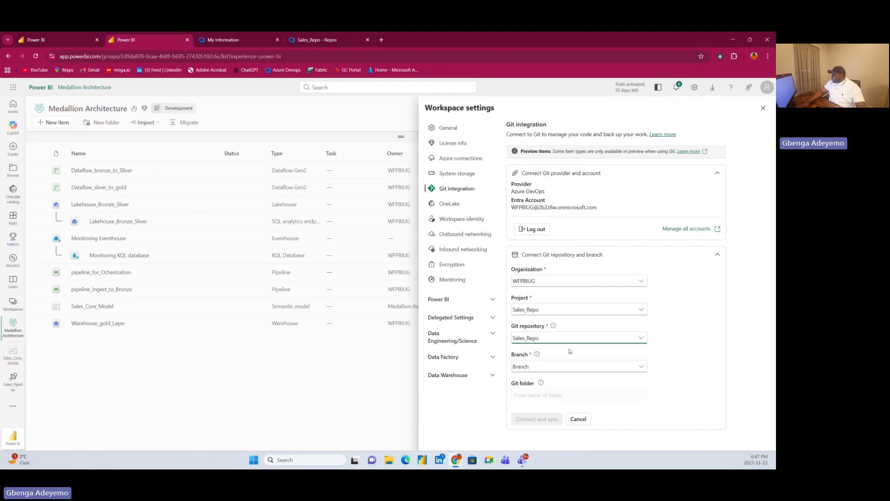
pyautogui.click(555, 367)
pyautogui.click(533, 410)
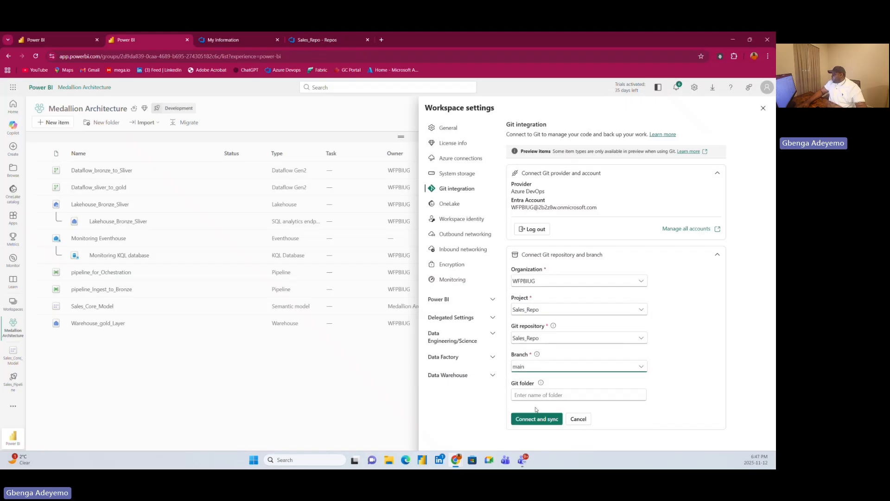
pyautogui.click(530, 422)
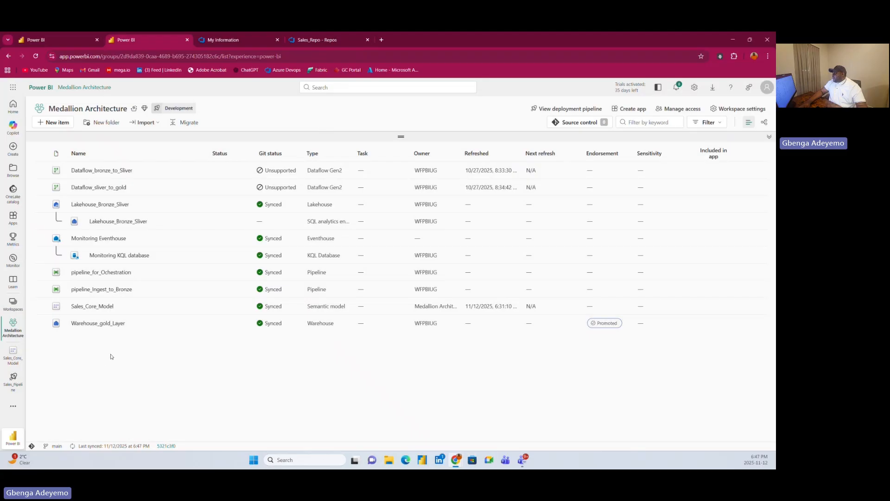
# Open the Sales_Core_Model semantic model from the workspace and switch its model view to editing mode.
pyautogui.click(90, 306)
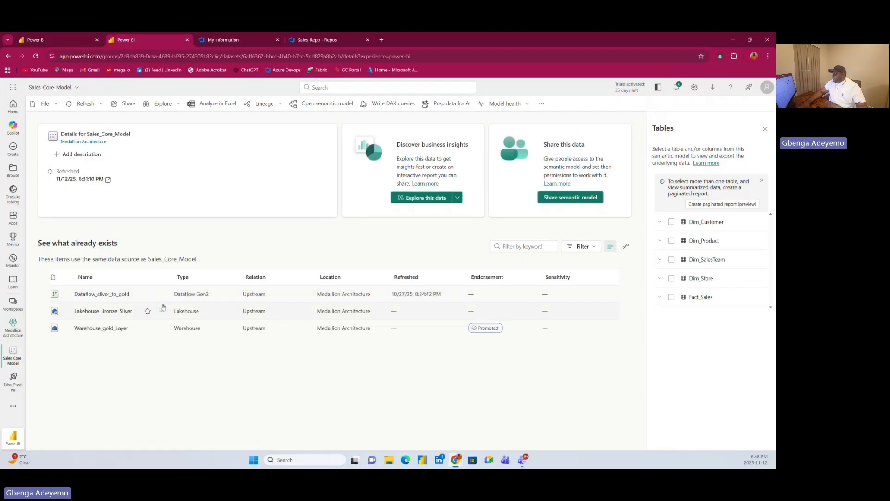
pyautogui.click(337, 107)
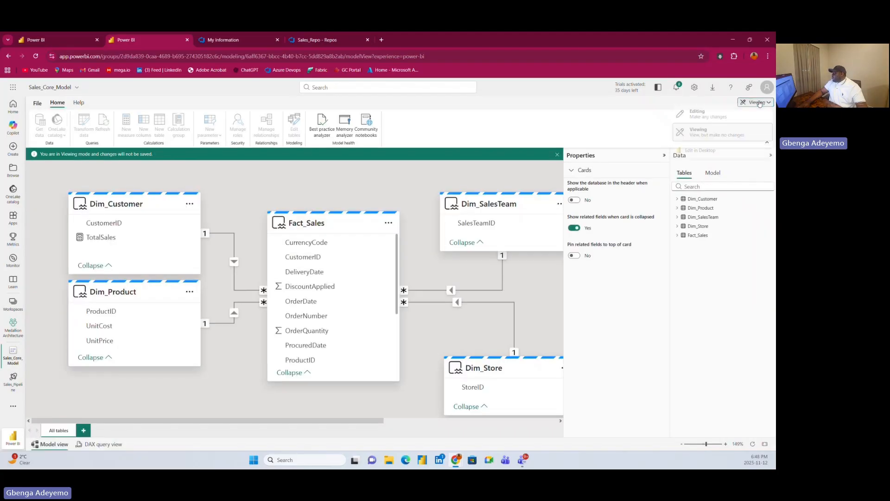
pyautogui.click(756, 102)
pyautogui.click(720, 119)
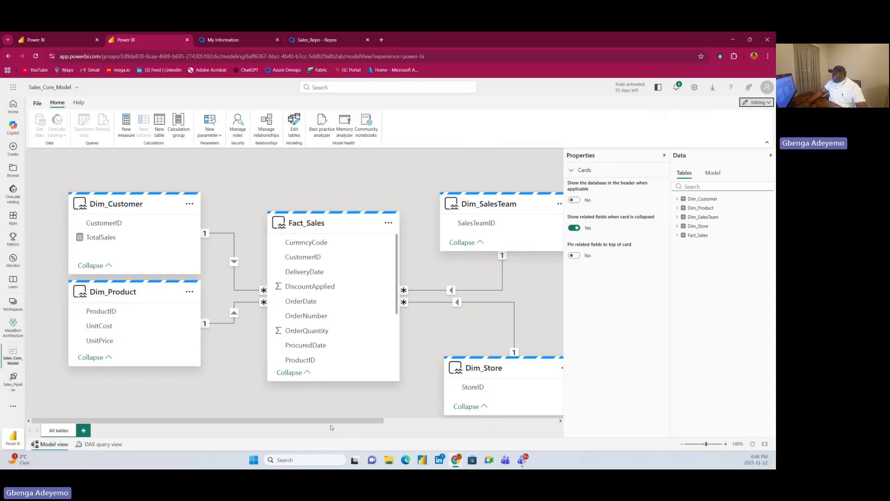
# Add a new calculated table to the model and name it Date Table in its formula.
pyautogui.moveTo(332, 421); pyautogui.dragTo(473, 402)
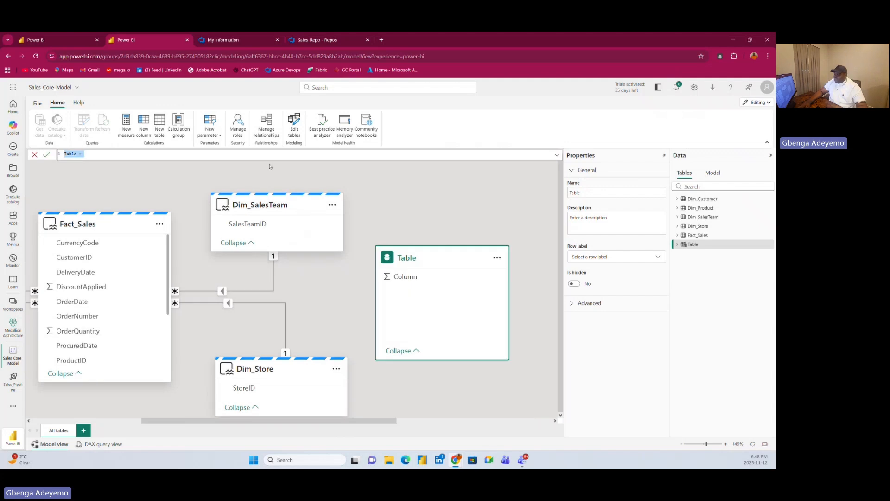
pyautogui.click(196, 157)
pyautogui.scroll(3, 196, 158)
pyautogui.scroll(2, 123, 170)
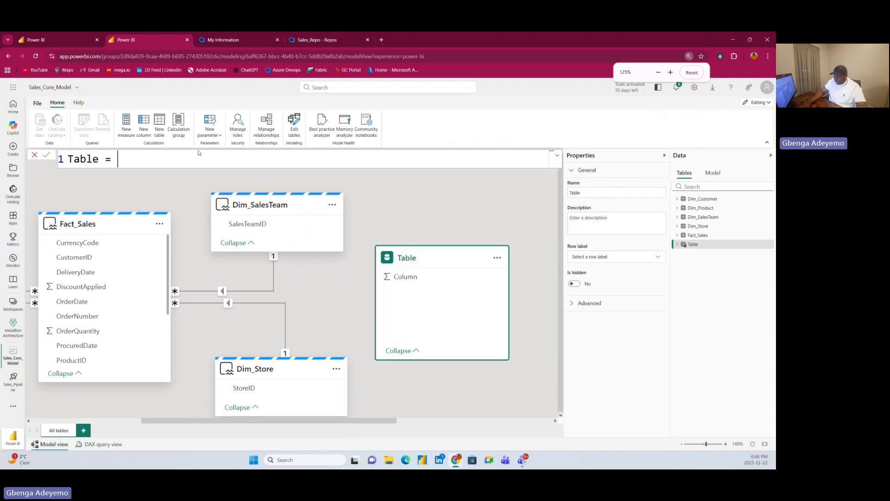
pyautogui.doubleClick(84, 180)
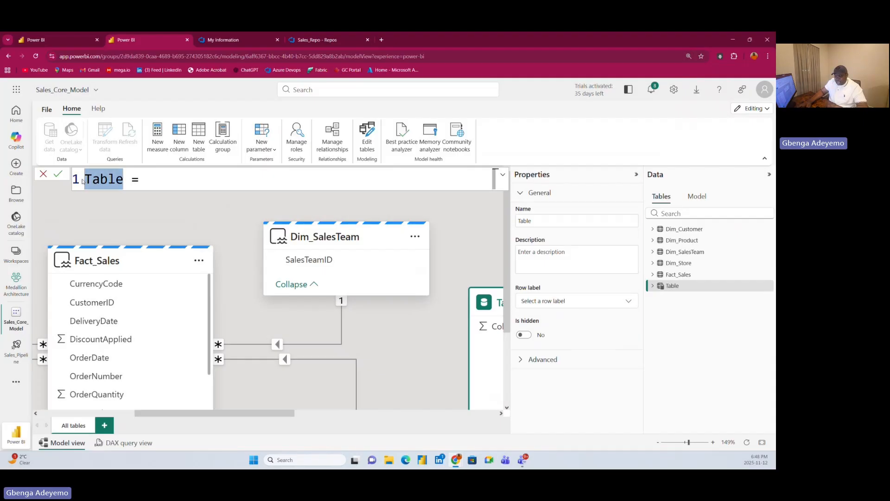
pyautogui.write('Cal')
pyautogui.press('BackSpace')
pyautogui.press('BackSpace')
pyautogui.press('BackSpace')
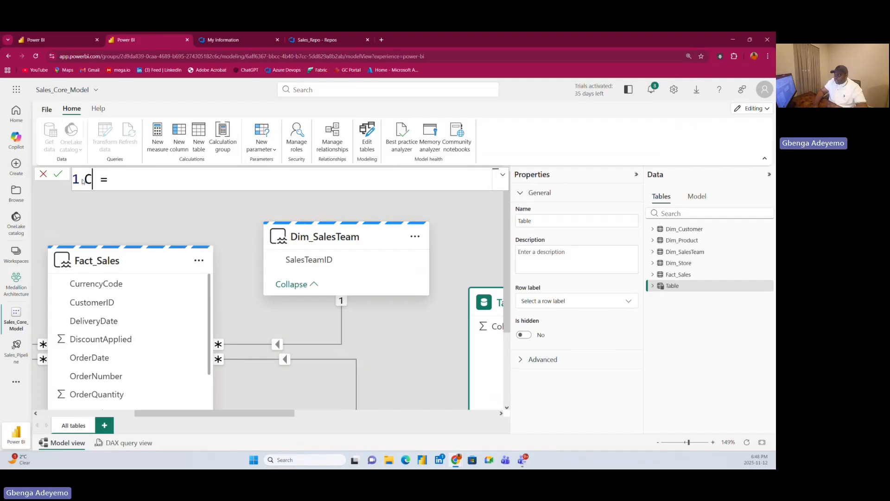
pyautogui.write('Date')
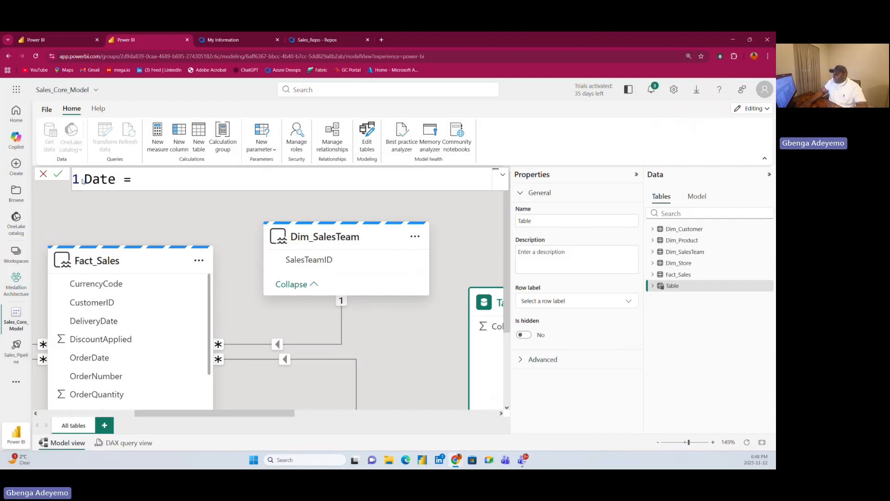
pyautogui.write(' Table')
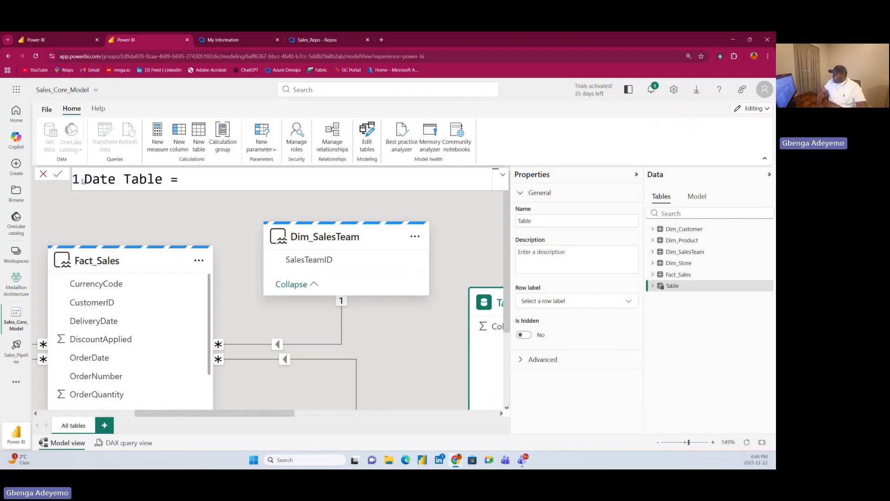
# Define the variable min_date as DATE(2024, 01, 01) in the Date Table formula.
pyautogui.click(214, 176)
pyautogui.hotkey('shift', 'Return')
pyautogui.write('var')
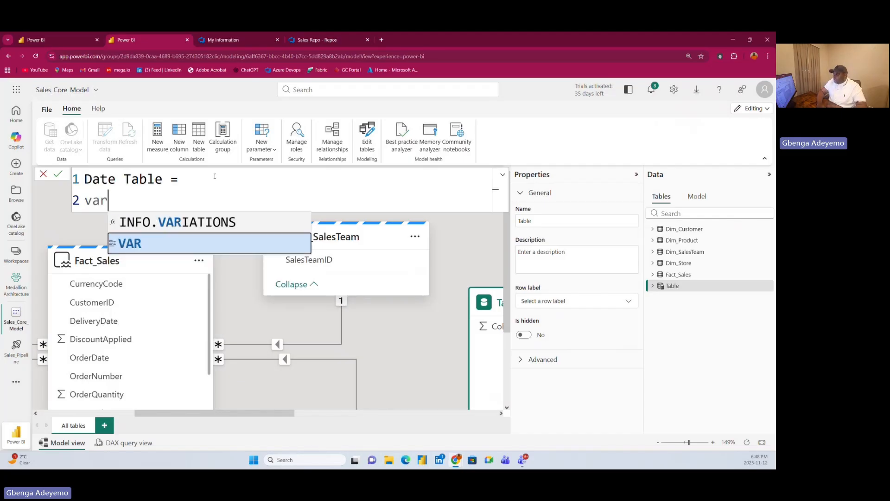
pyautogui.press('Tab')
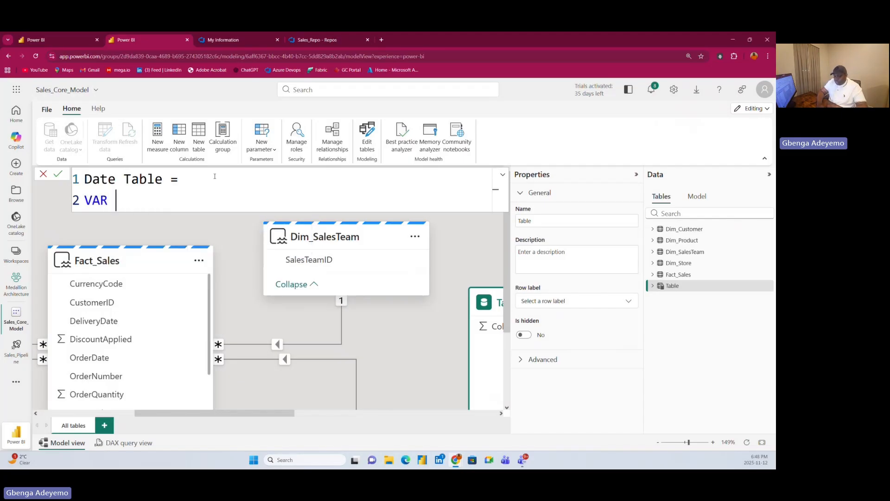
pyautogui.write('min')
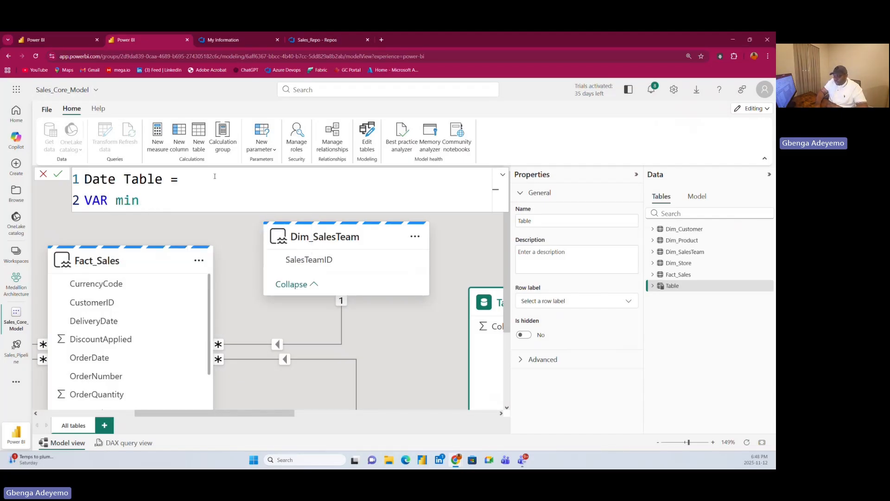
pyautogui.write('_date =')
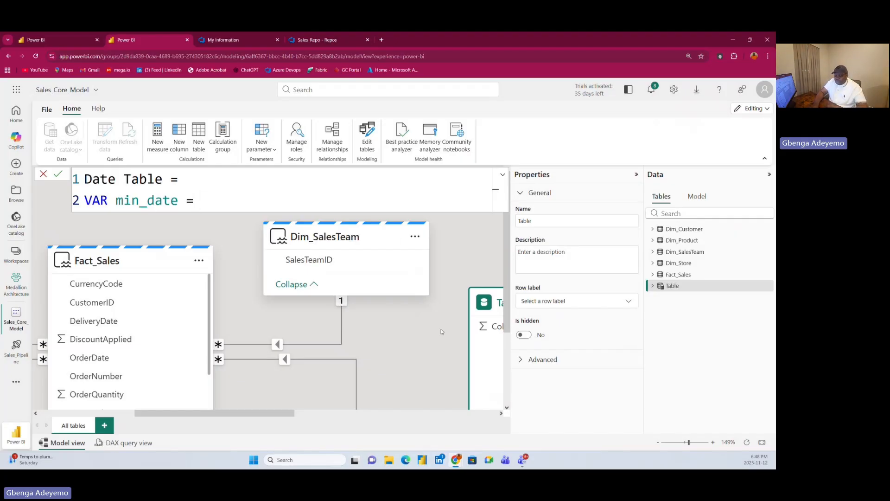
pyautogui.write('date')
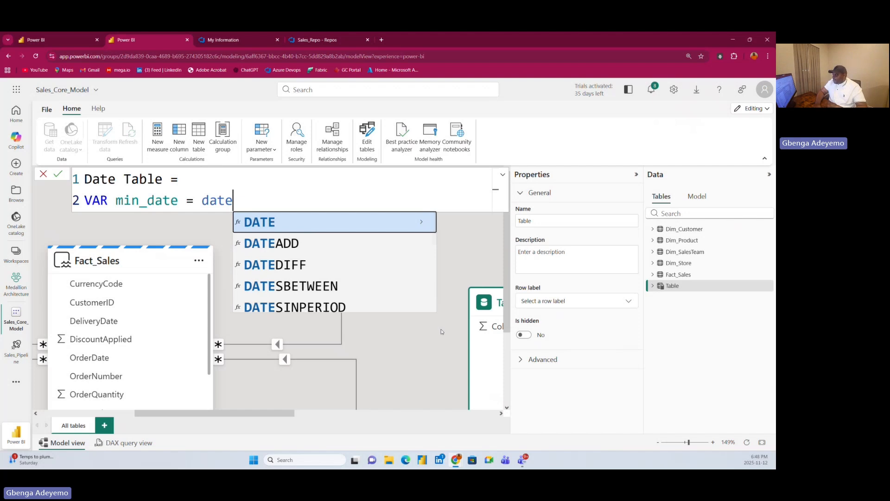
pyautogui.press('Tab')
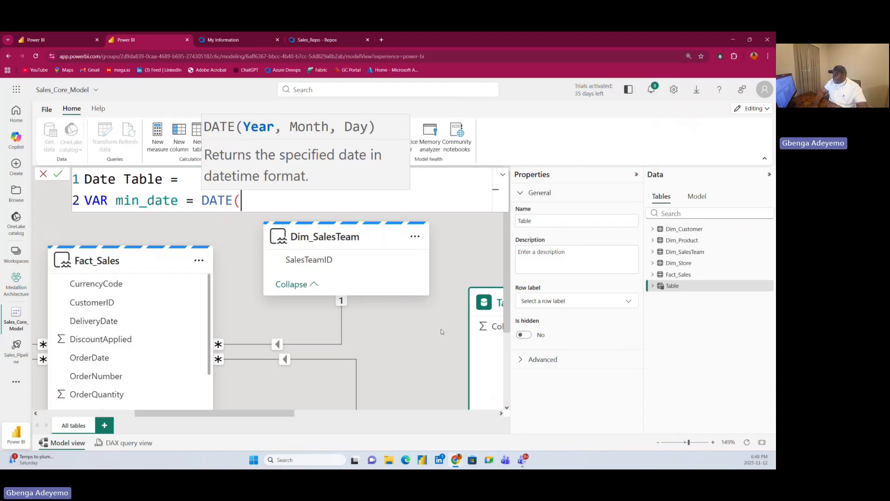
pyautogui.write('202')
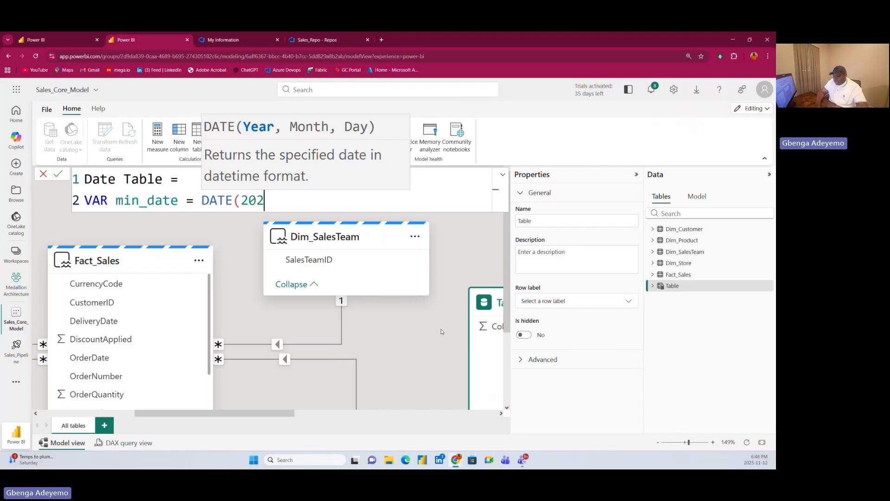
pyautogui.write('4, ')
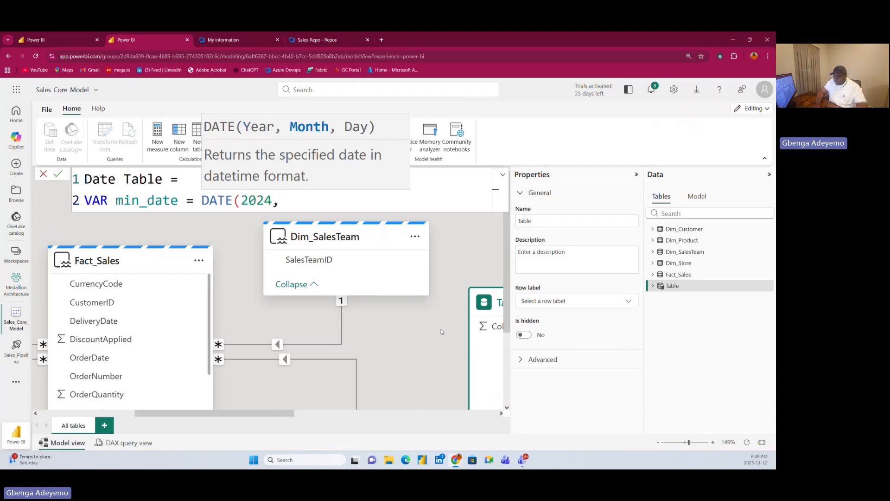
pyautogui.write('01, 01')
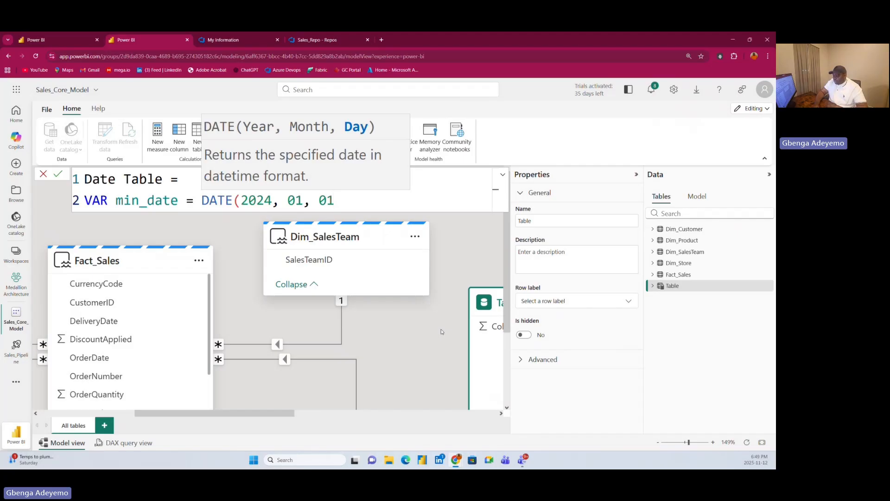
pyautogui.write(')')
pyautogui.hotkey('shift', 'Return')
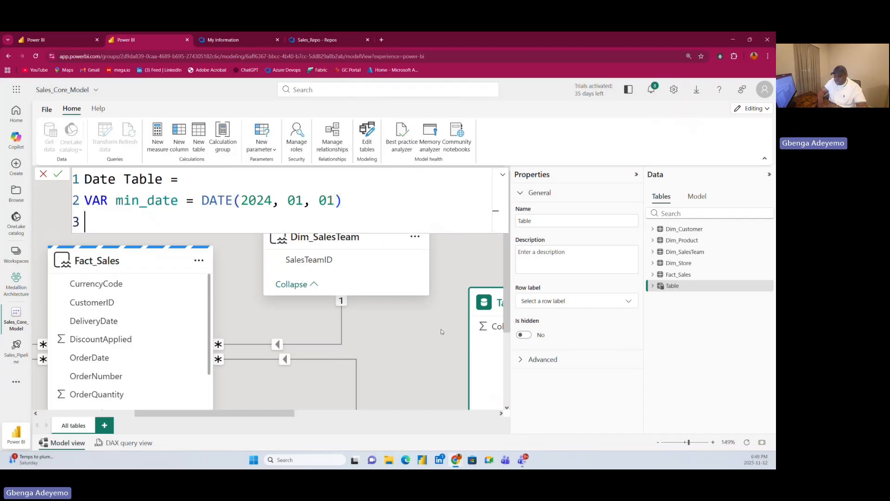
# Define the variable max_date as DATE(2025,11,12) in the Date Table formula.
pyautogui.write('VAR max')
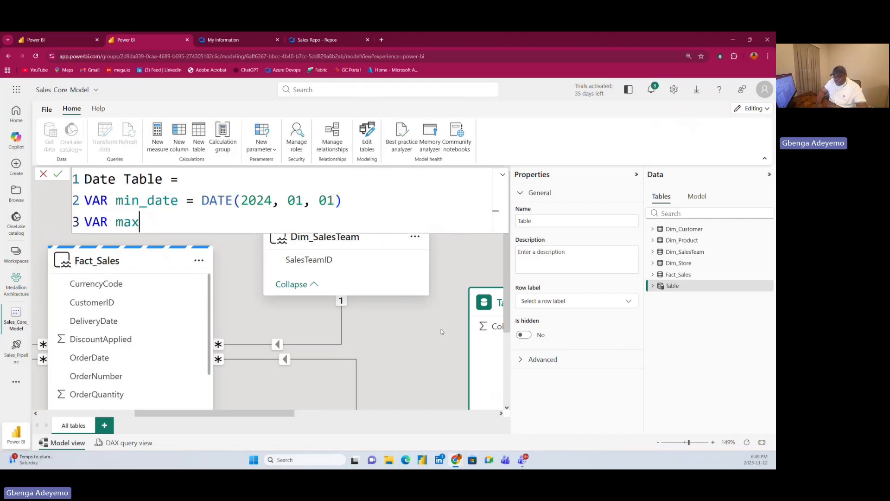
pyautogui.write('_date -')
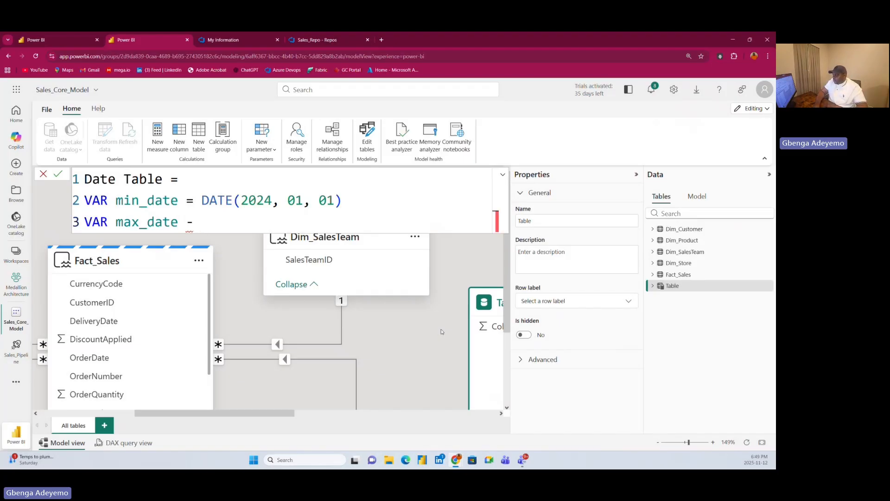
pyautogui.press('BackSpace')
pyautogui.write('= date(202')
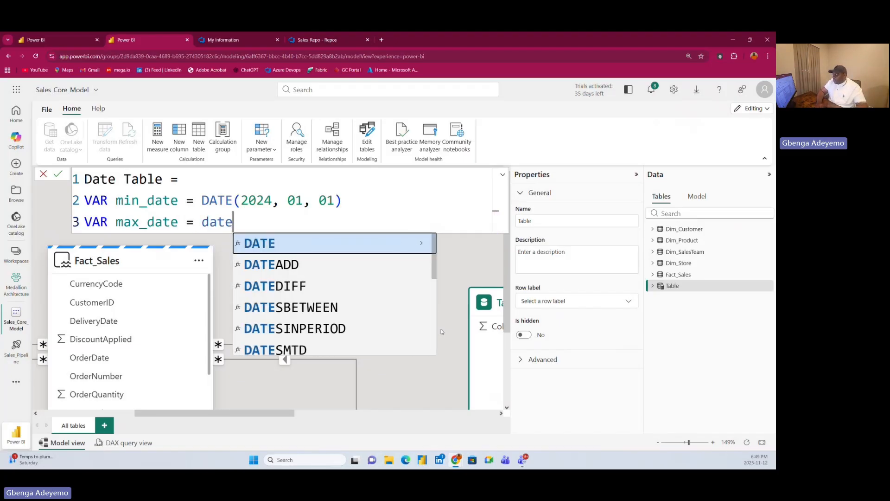
pyautogui.write('5')
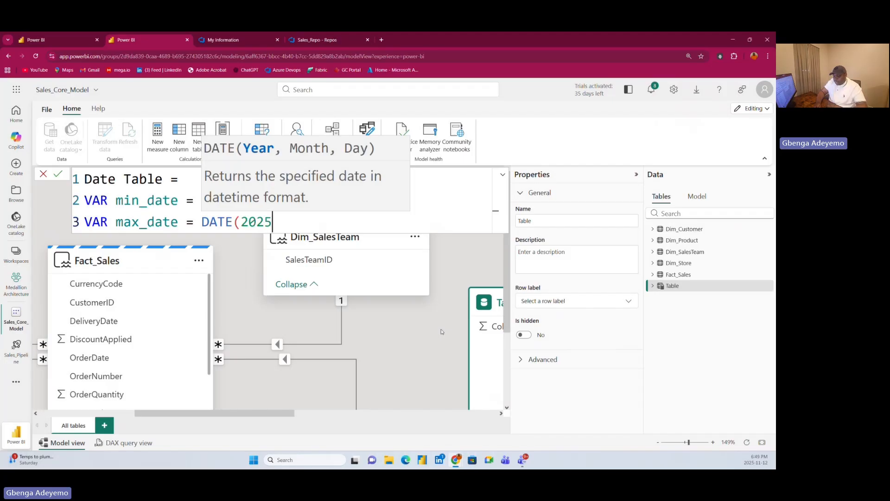
pyautogui.write(',11')
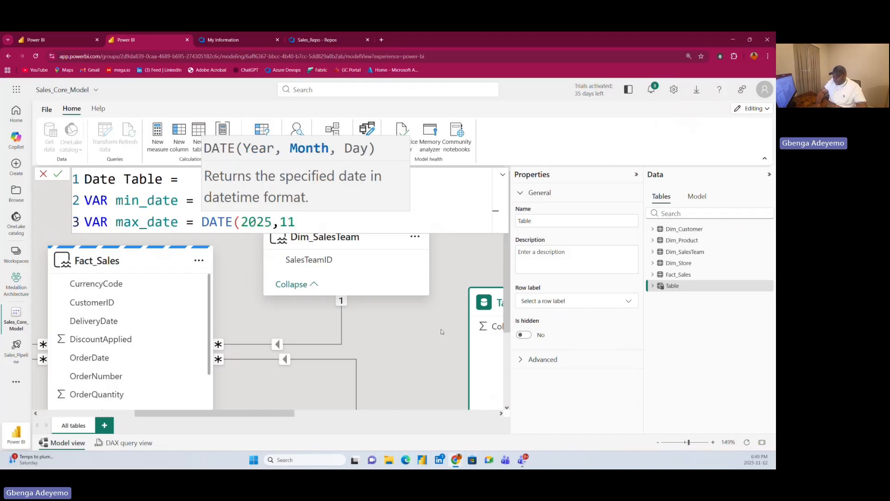
pyautogui.write(',2')
pyautogui.press('BackSpace')
pyautogui.write('12')
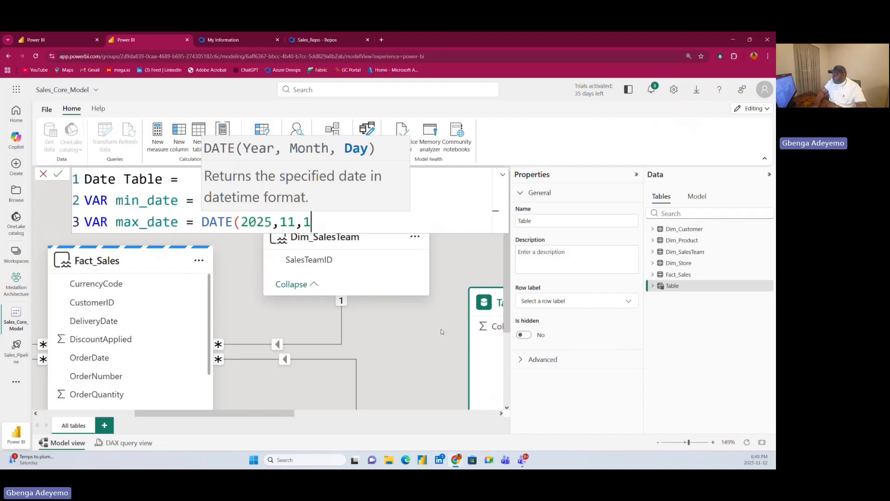
pyautogui.write(')')
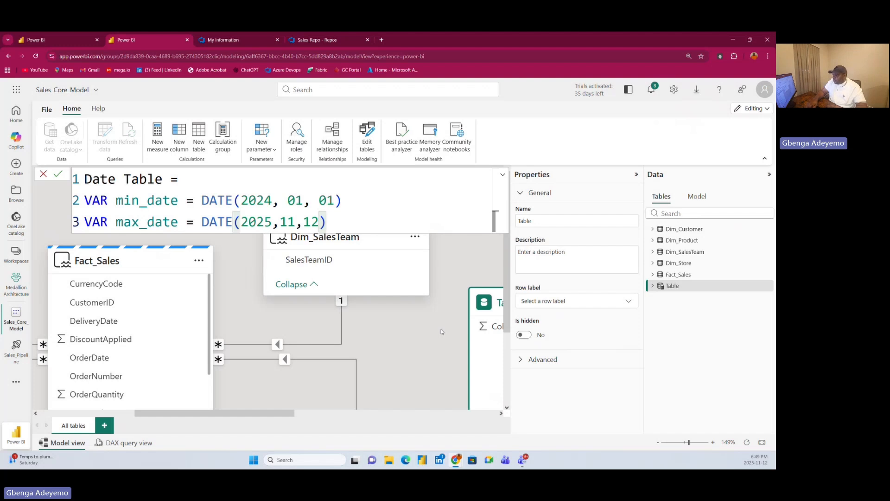
# Complete the Date Table formula by returning CALENDAR(min_date, max_date) and commit it to the model.
pyautogui.press('Return')
pyautogui.write('re')
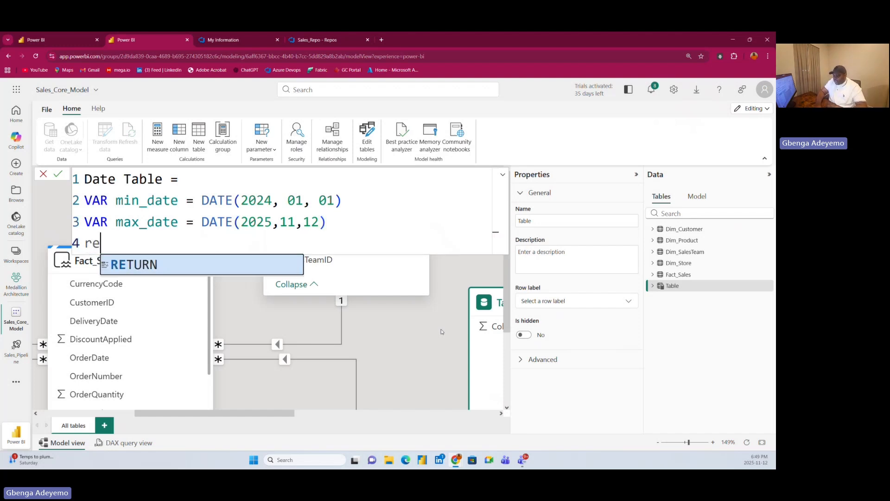
pyautogui.write('turn')
pyautogui.press('Return')
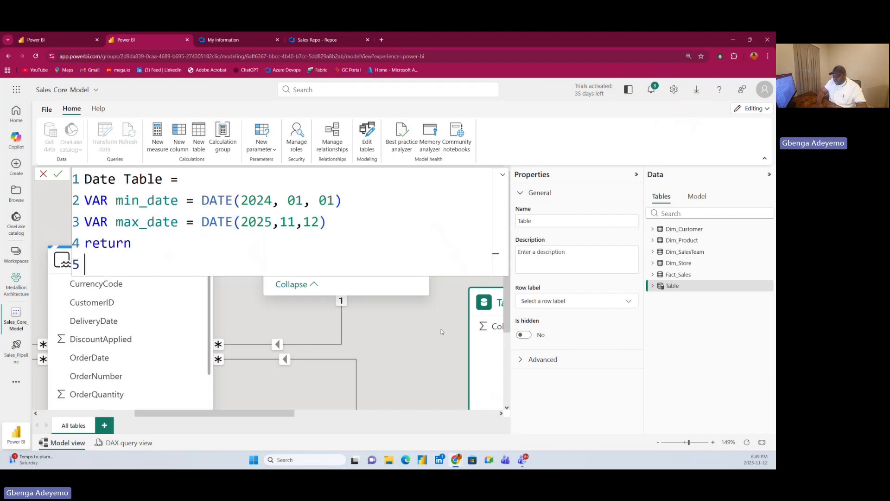
pyautogui.write('CALENDAR(')
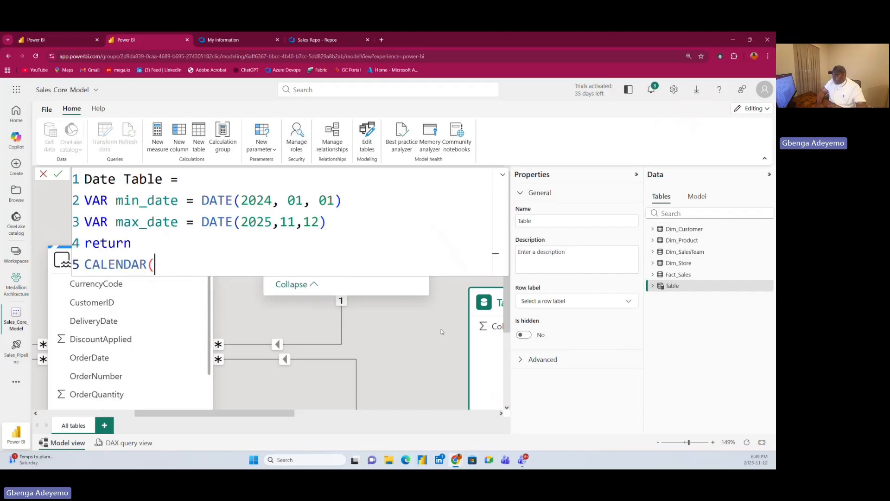
pyautogui.write('min')
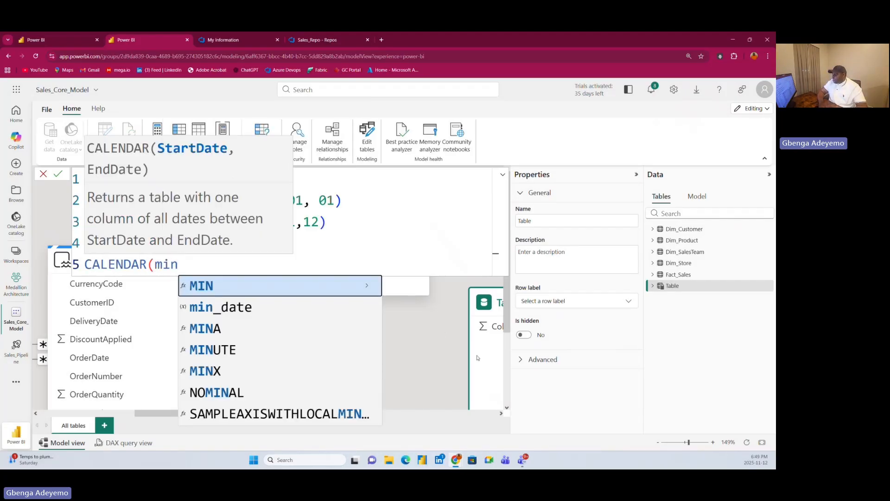
pyautogui.click(249, 312)
pyautogui.write(', ')
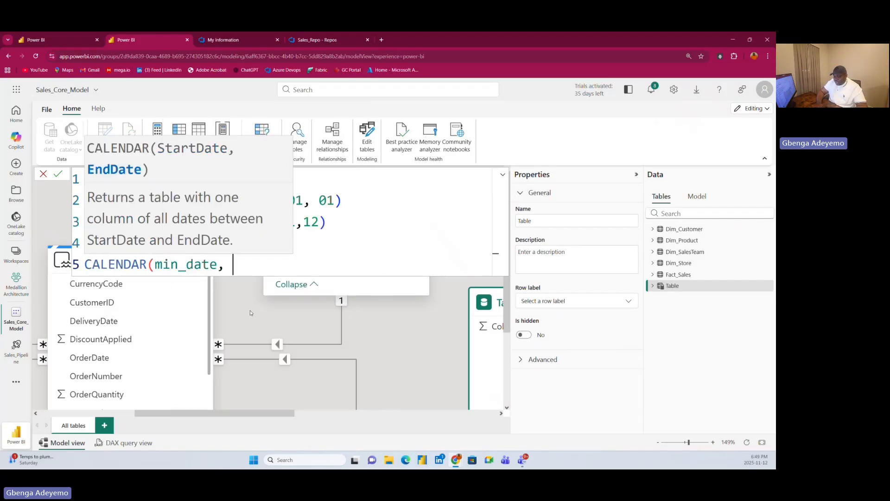
pyautogui.write('max')
pyautogui.click(285, 308)
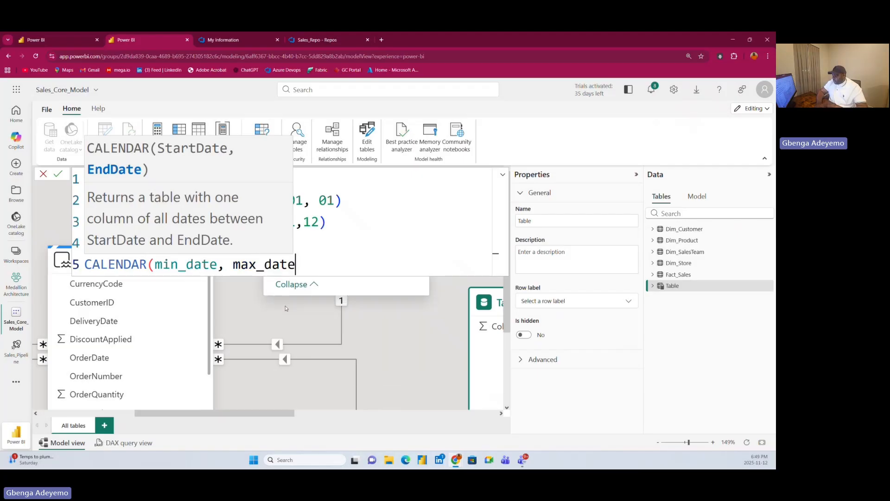
pyautogui.write(')')
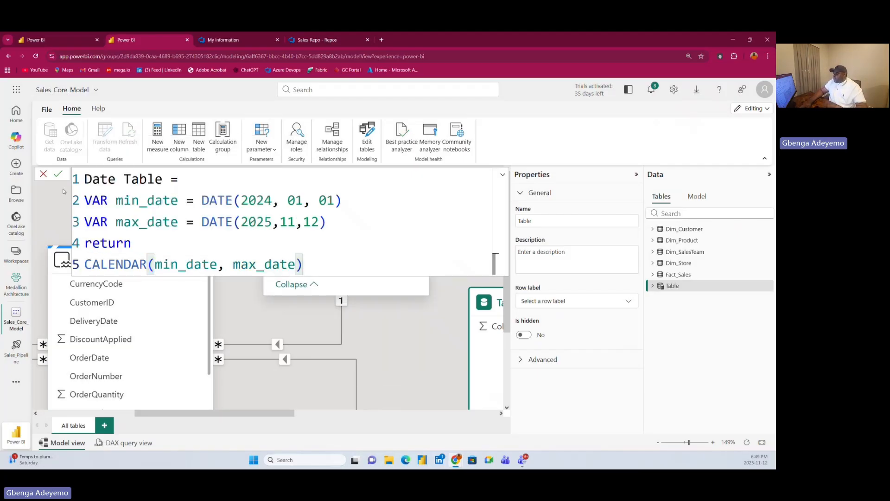
pyautogui.click(59, 174)
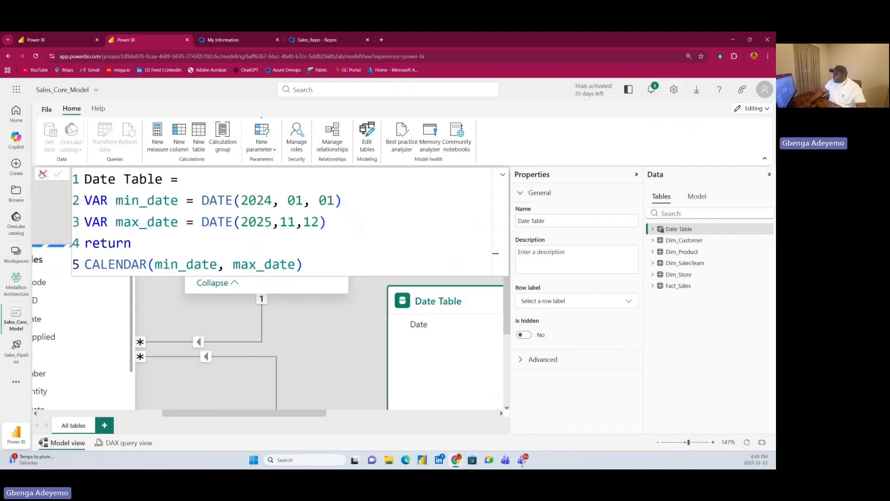
# Create and save a relationship from the OrderDate column of Fact_Sales to the Date column of Date Table.
pyautogui.scroll(-5, 337, 354)
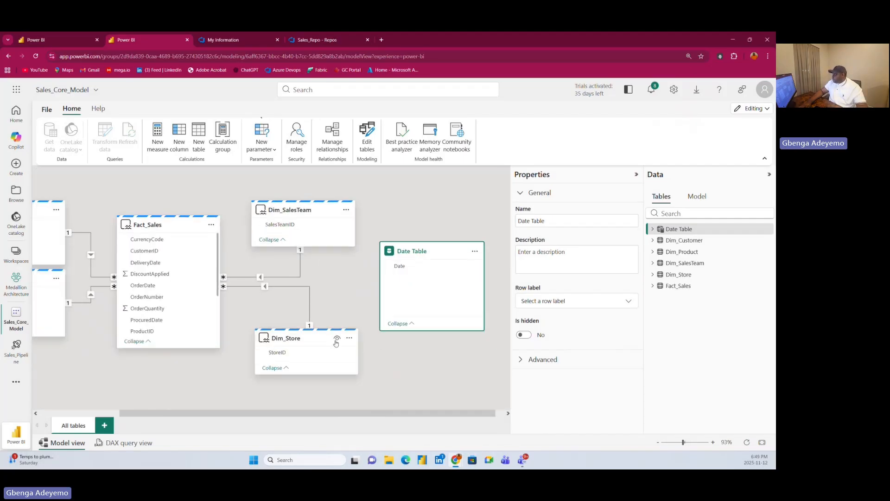
pyautogui.scroll(-3, 158, 288)
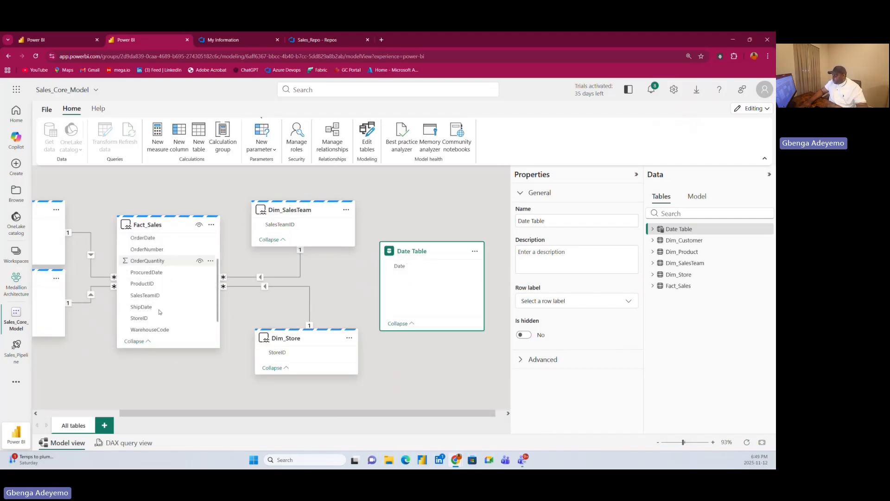
pyautogui.scroll(3, 160, 311)
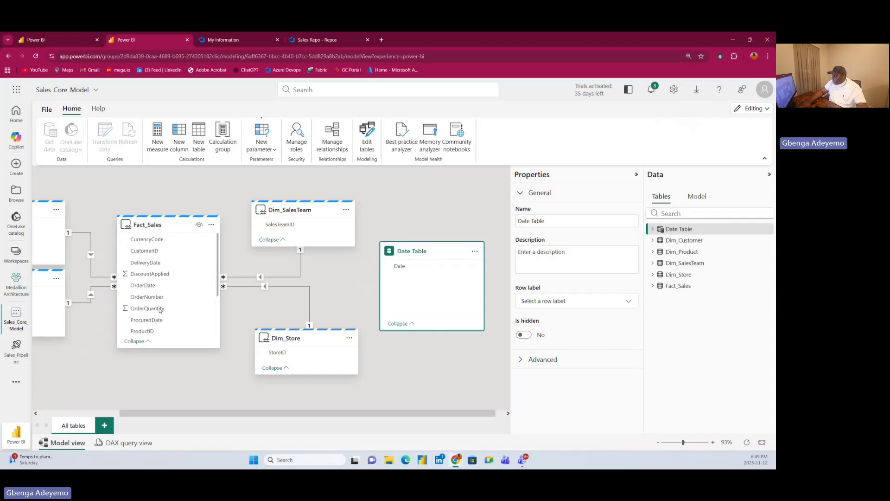
pyautogui.moveTo(148, 285); pyautogui.dragTo(430, 268)
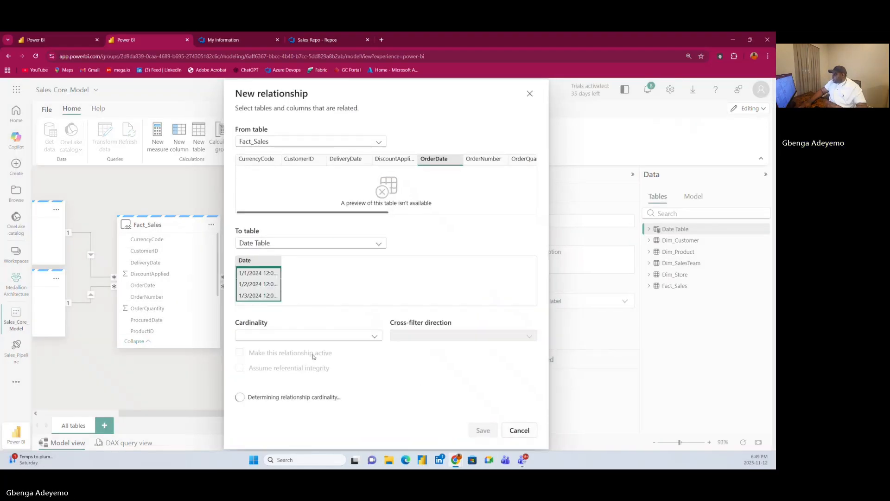
pyautogui.click(483, 430)
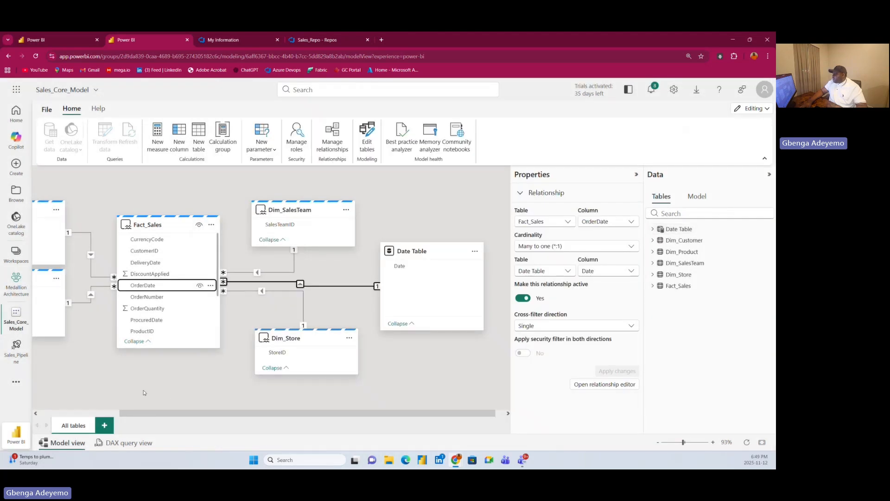
pyautogui.moveTo(137, 412); pyautogui.dragTo(57, 414)
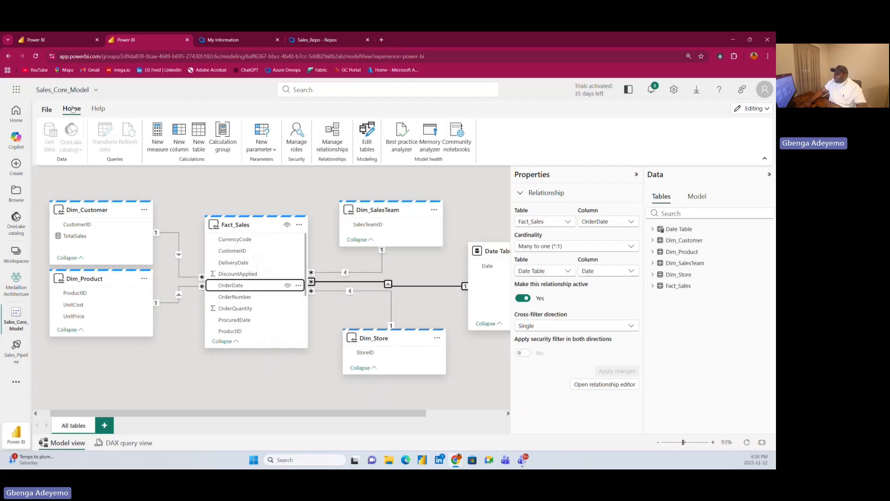
# Reload the Sales_Pipeline deployment pipeline and examine its stages and the items in the Development stage.
pyautogui.click(39, 40)
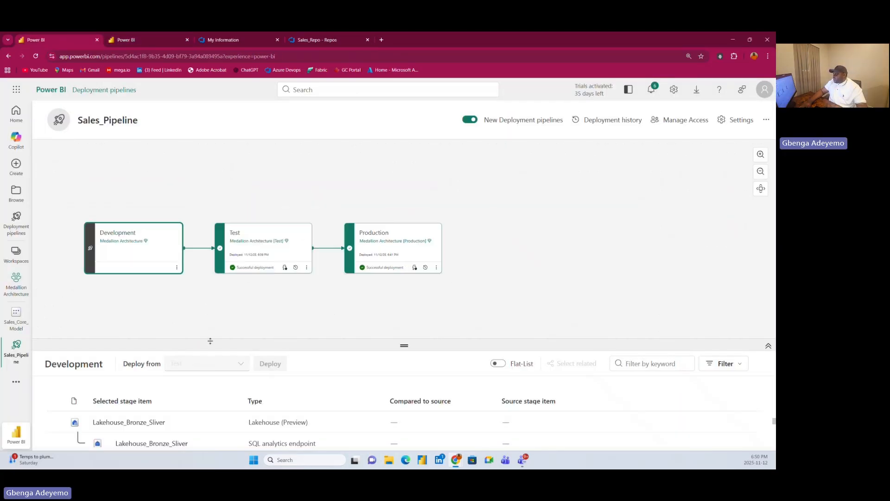
pyautogui.click(33, 57)
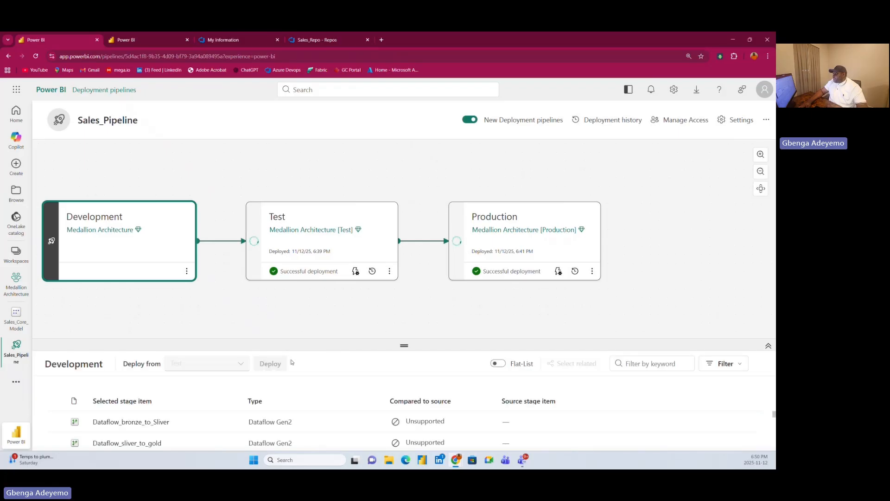
pyautogui.moveTo(295, 344); pyautogui.dragTo(315, 299)
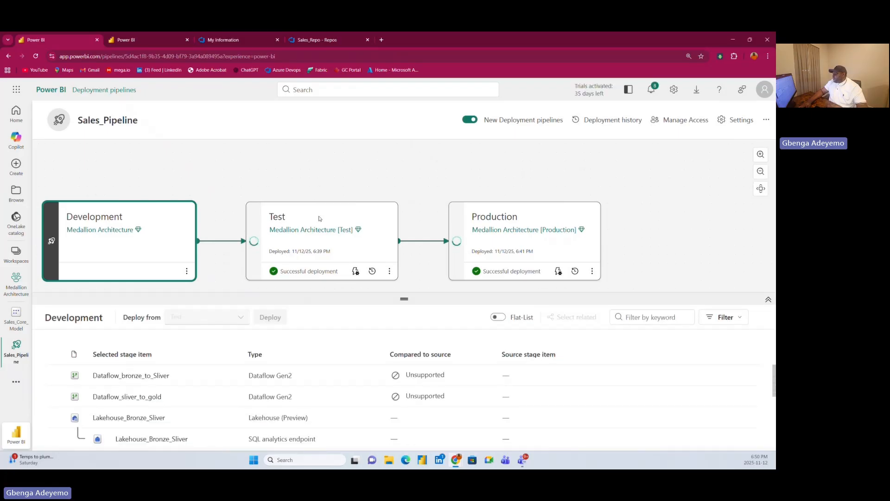
pyautogui.moveTo(402, 191); pyautogui.dragTo(437, 157)
pyautogui.scroll(-3, 213, 373)
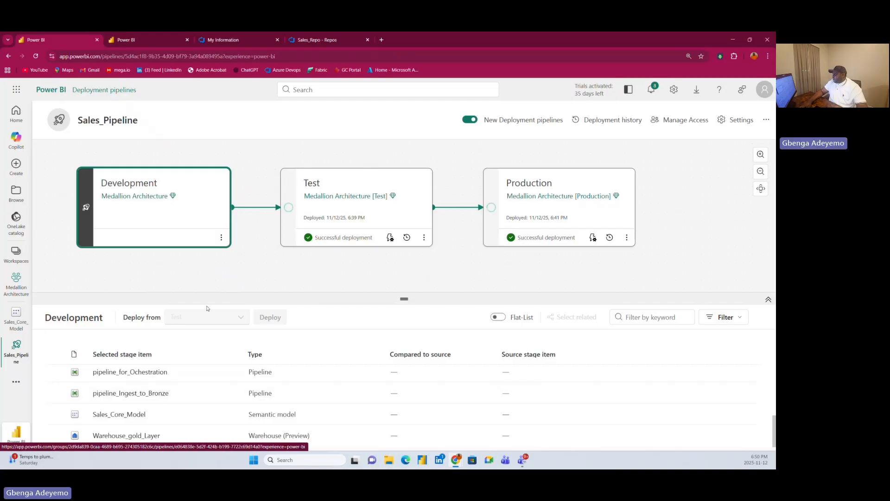
# Commit the Sales_Core_Model change to the main branch through the Medallion Architecture workspace's source control.
pyautogui.click(140, 38)
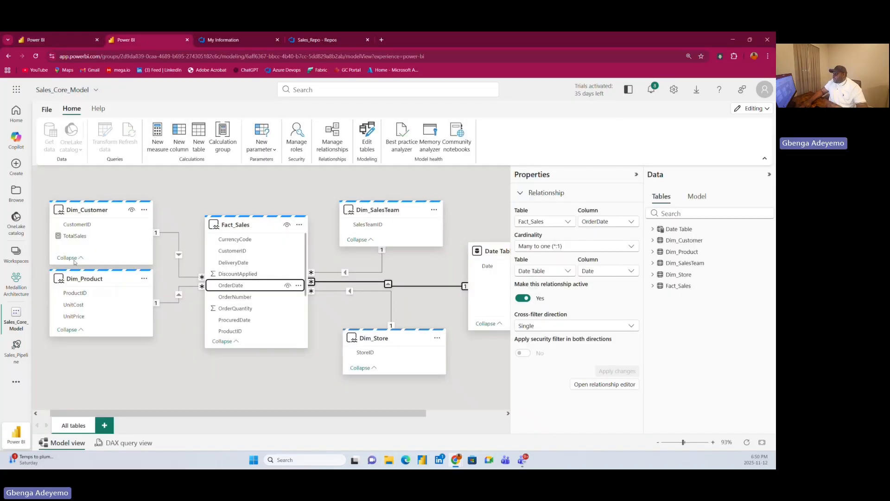
pyautogui.click(17, 286)
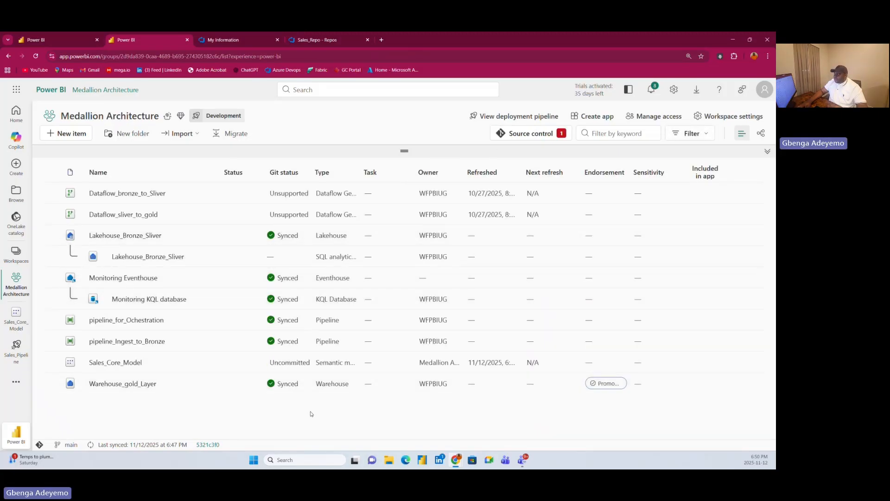
pyautogui.click(528, 134)
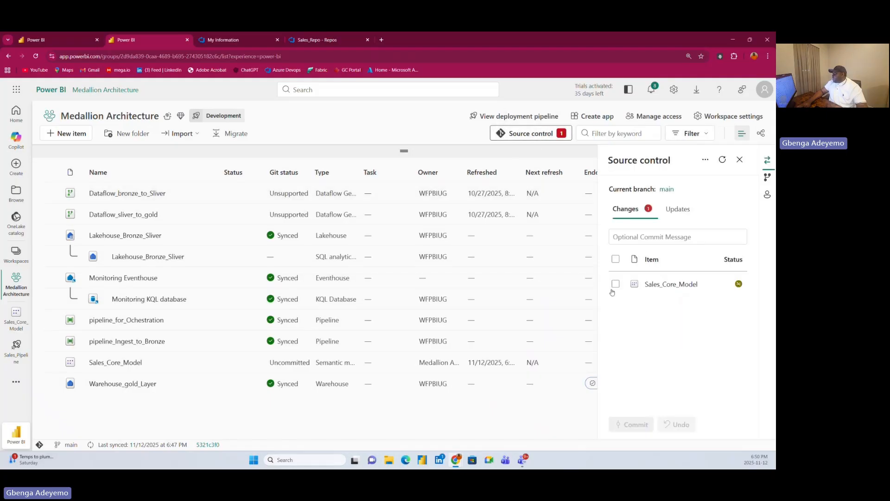
pyautogui.click(614, 284)
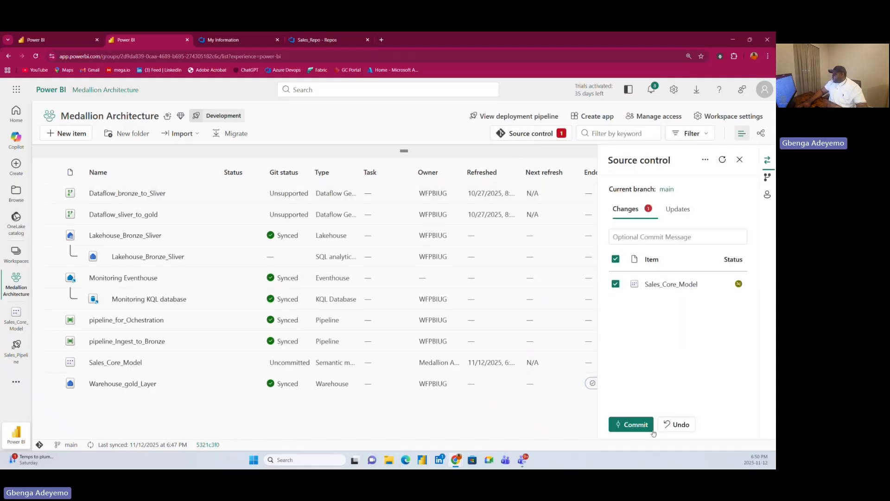
pyautogui.click(628, 425)
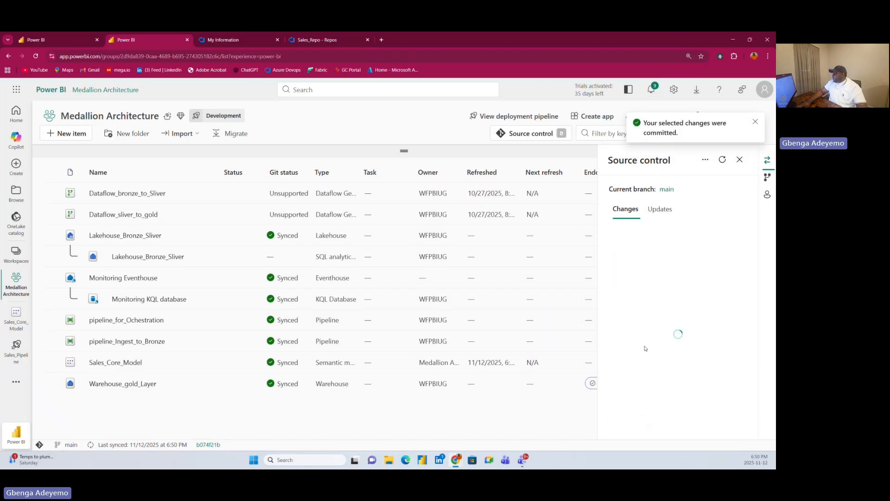
pyautogui.click(740, 159)
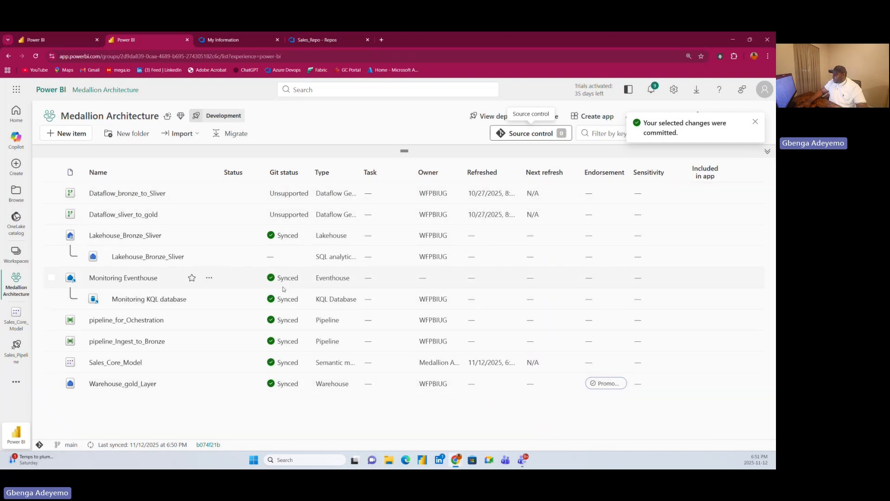
# Select all items in the Test stage of Sales_Pipeline and deploy them from Development.
pyautogui.click(50, 40)
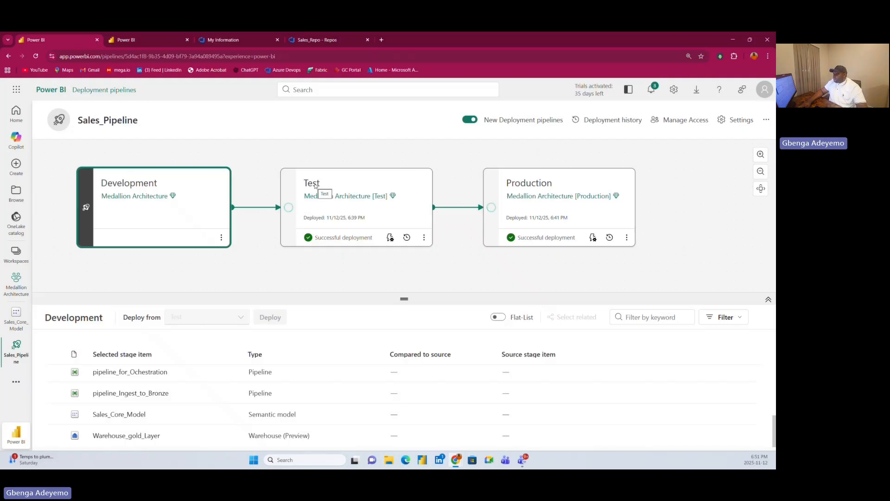
pyautogui.moveTo(365, 298); pyautogui.dragTo(371, 268)
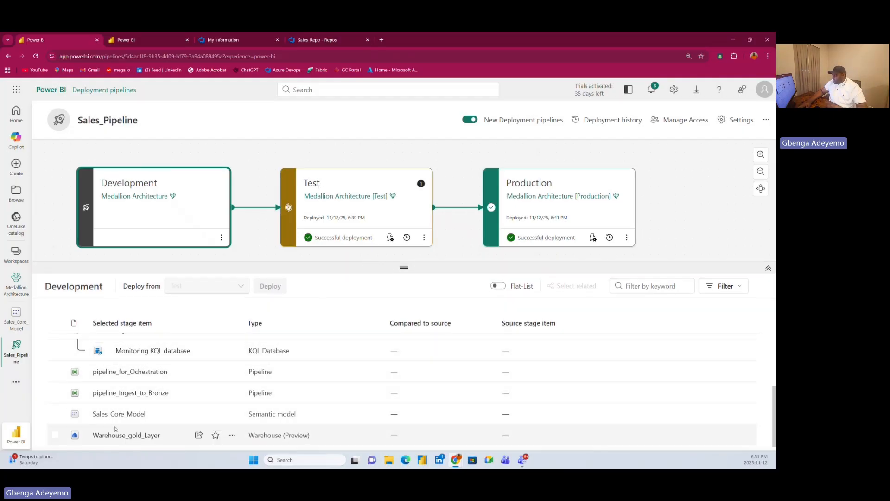
pyautogui.click(368, 184)
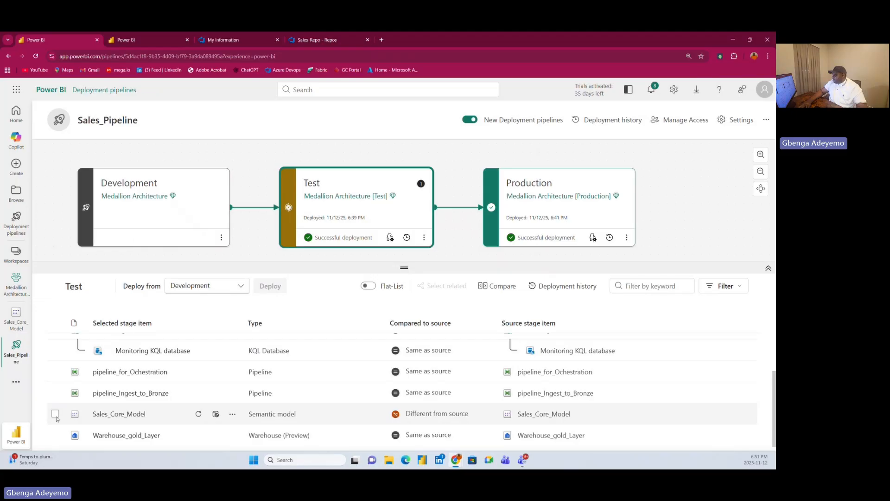
pyautogui.scroll(1, 63, 392)
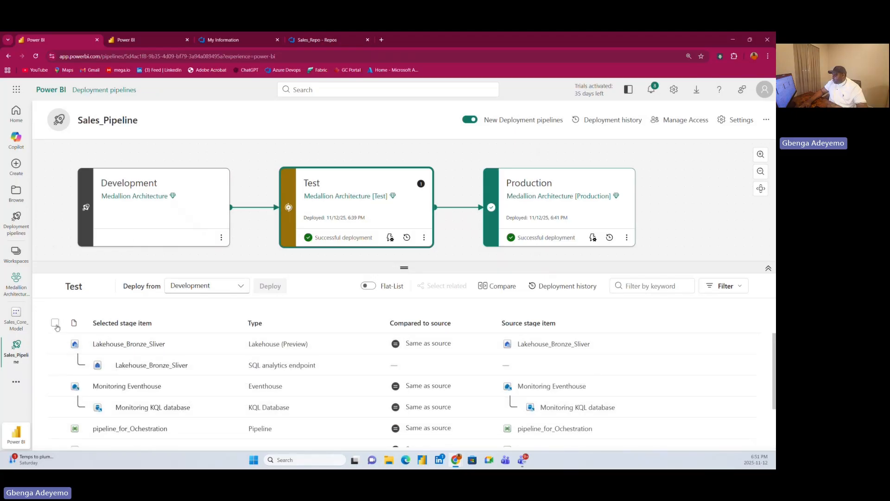
pyautogui.click(55, 322)
pyautogui.scroll(-1, 87, 388)
pyautogui.scroll(1, 185, 392)
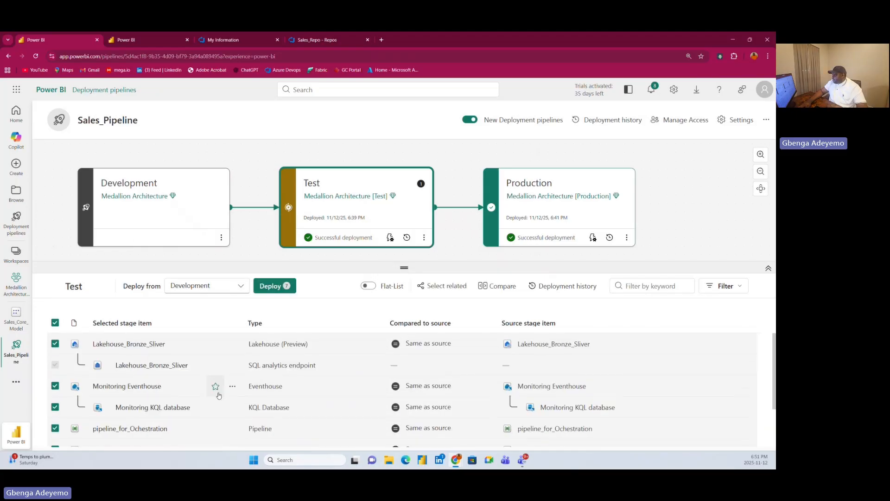
pyautogui.scroll(-1, 231, 393)
pyautogui.scroll(1, 230, 393)
pyautogui.click(278, 286)
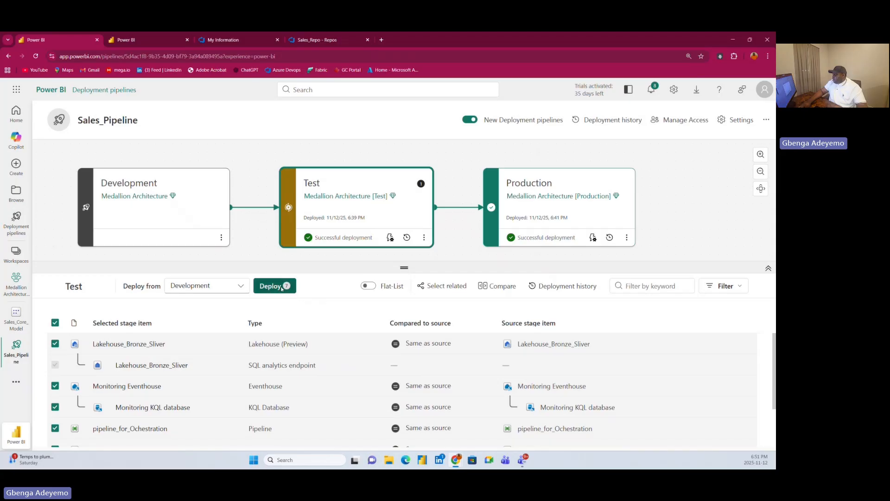
pyautogui.click(357, 335)
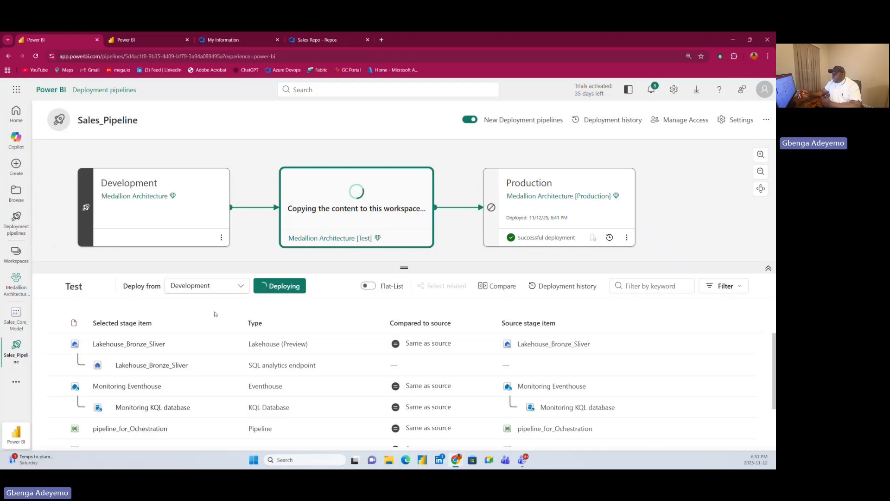
# Open the Medallion Architecture [Test] workspace in a duplicate of the Development workspace's browser tab and compare the full item lists of both.
pyautogui.click(129, 40)
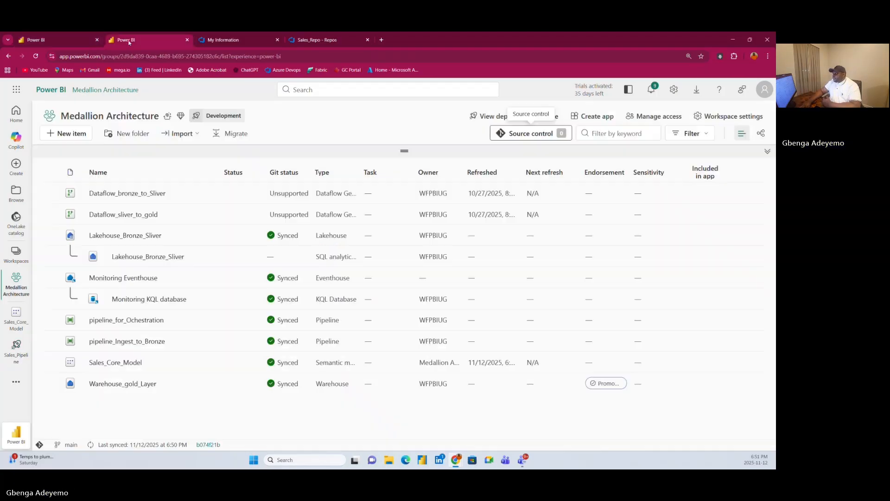
pyautogui.rightClick(131, 42)
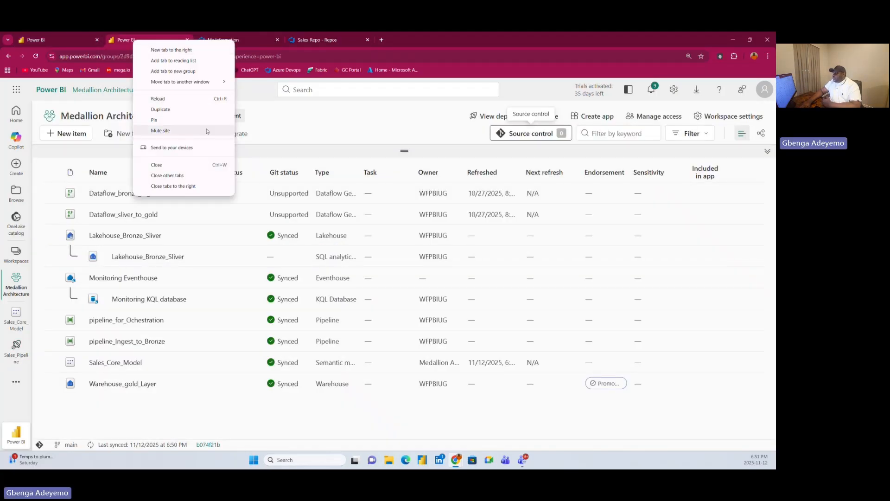
pyautogui.click(188, 110)
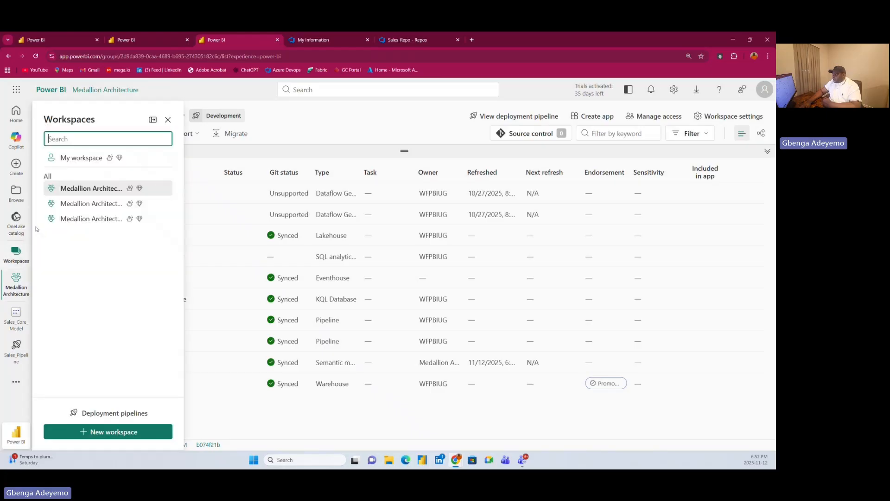
pyautogui.click(16, 252)
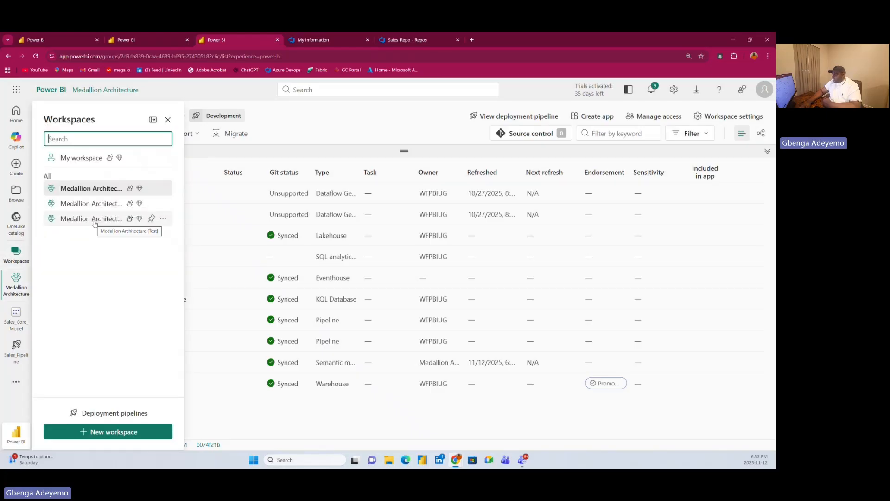
pyautogui.click(90, 218)
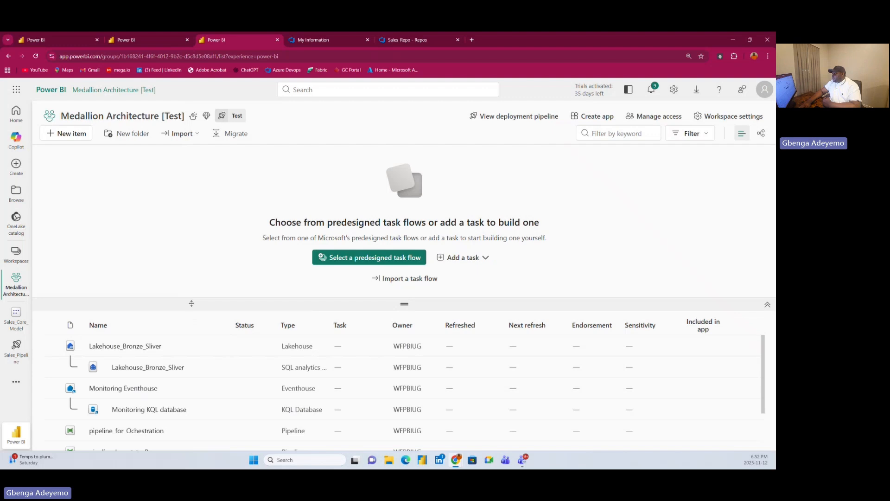
pyautogui.moveTo(189, 299); pyautogui.dragTo(200, 213)
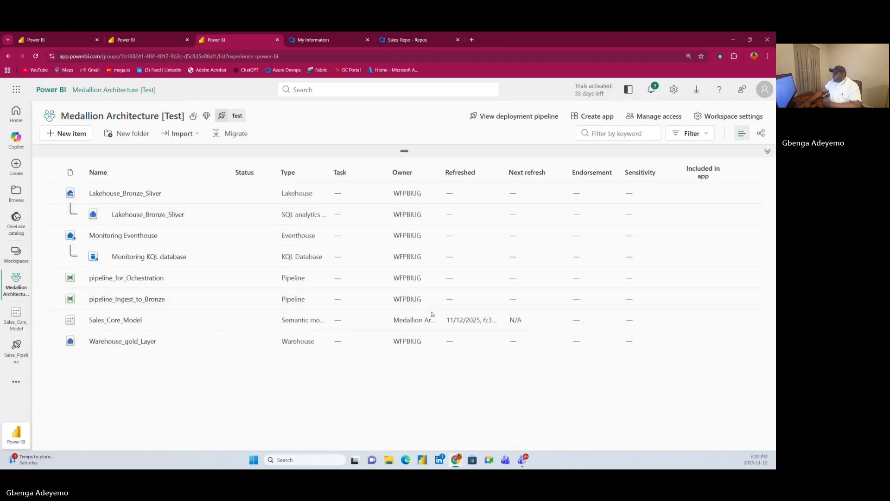
pyautogui.click(133, 41)
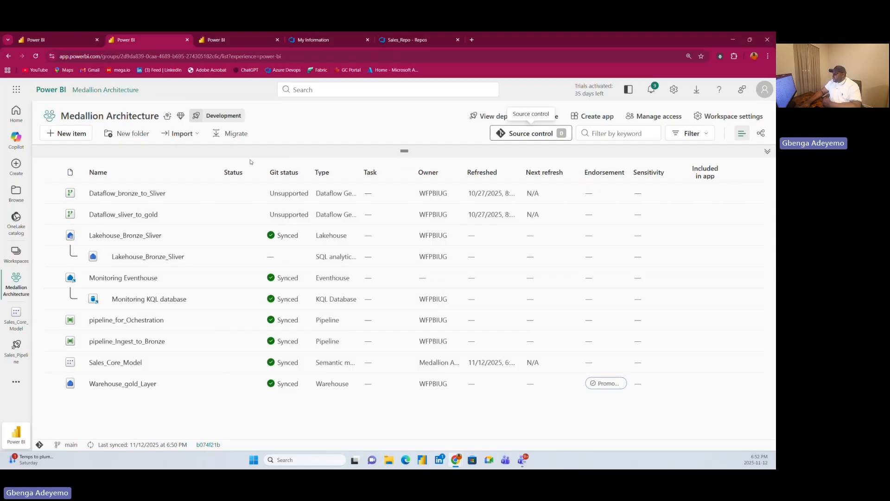
pyautogui.click(230, 40)
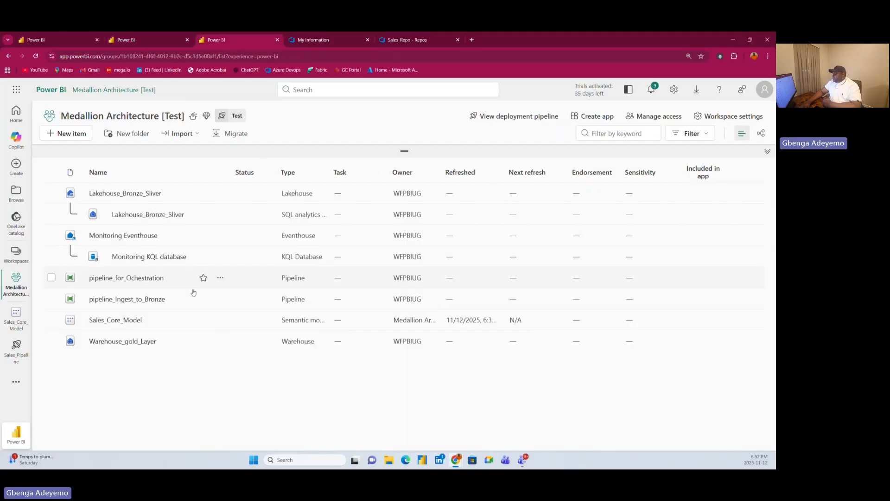
# Check the Test stage items of Sales_Pipeline against their source and deploy only Sales_Core_Model from Development to Test.
pyautogui.click(77, 43)
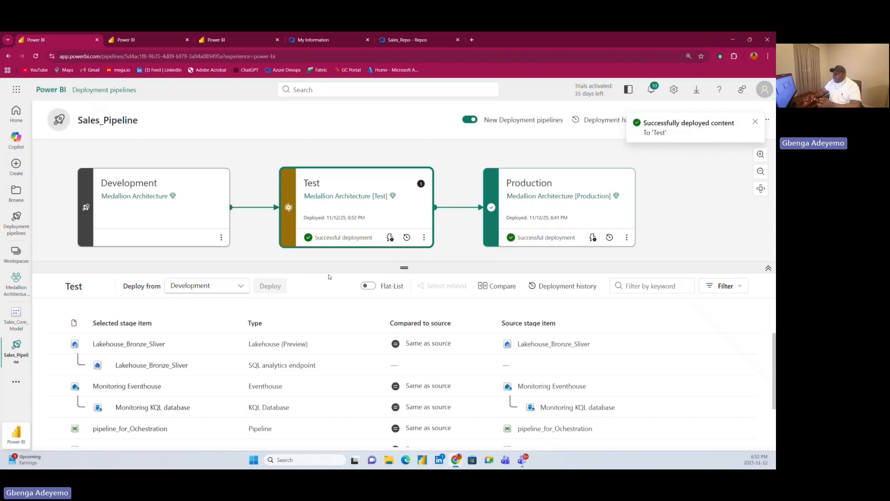
pyautogui.scroll(-1, 237, 391)
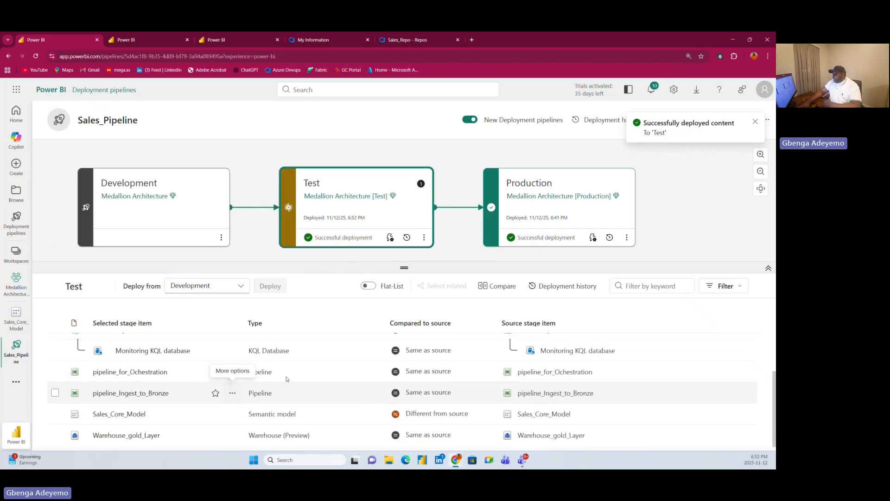
pyautogui.scroll(1, 207, 388)
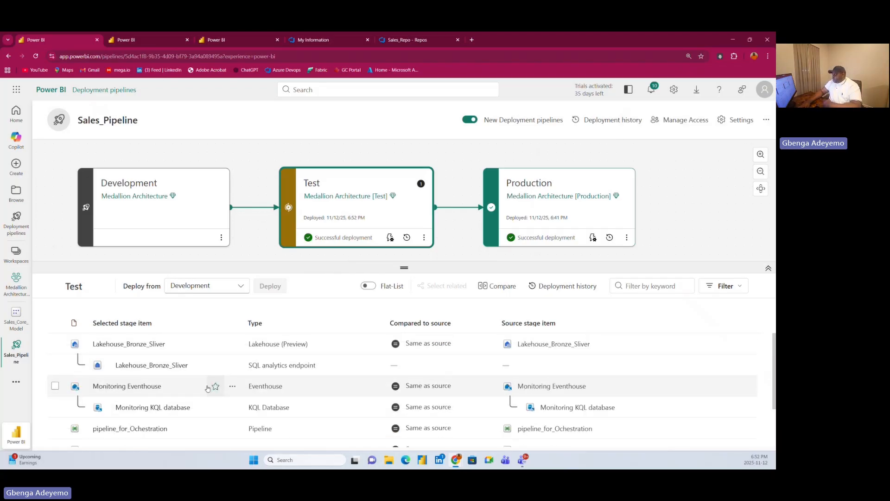
pyautogui.scroll(-1, 207, 387)
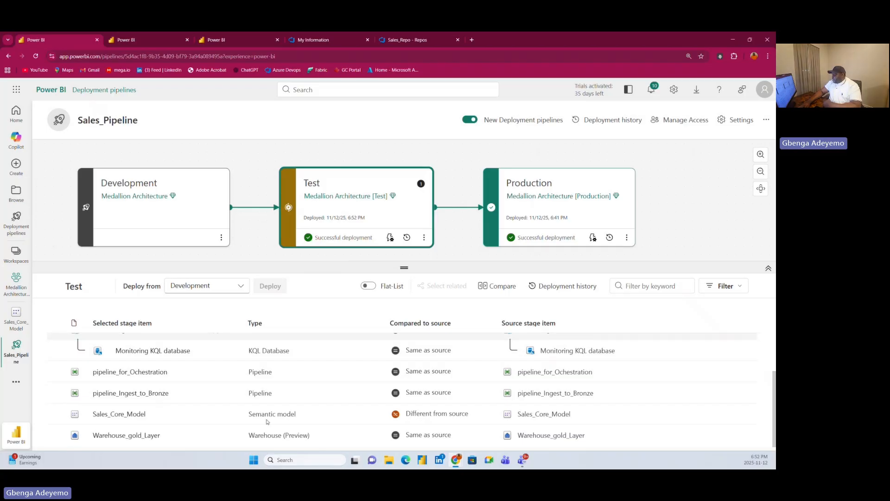
pyautogui.click(55, 413)
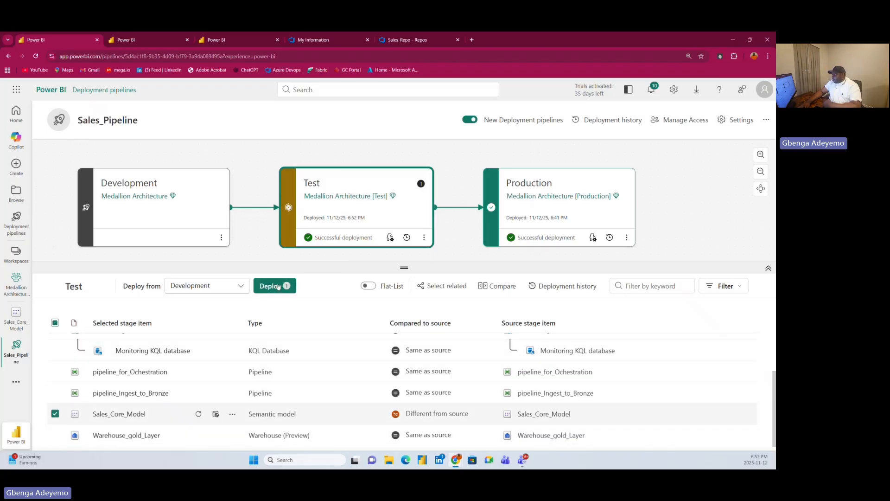
pyautogui.click(279, 286)
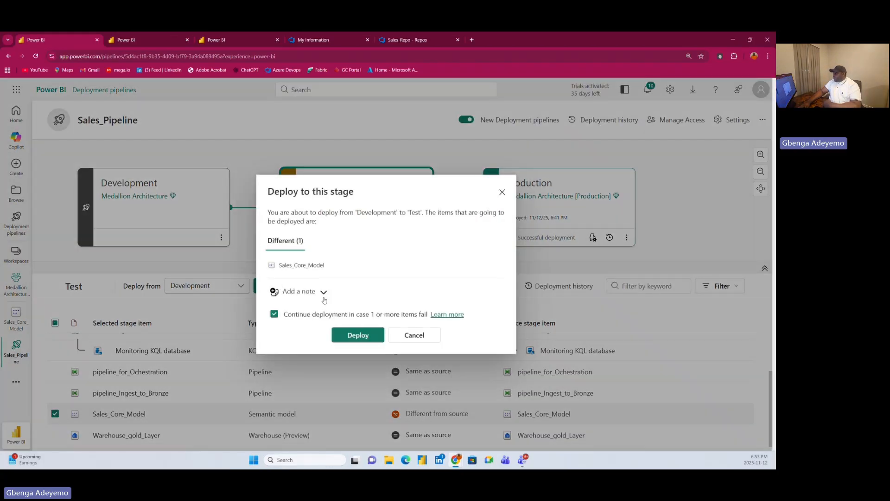
pyautogui.click(356, 336)
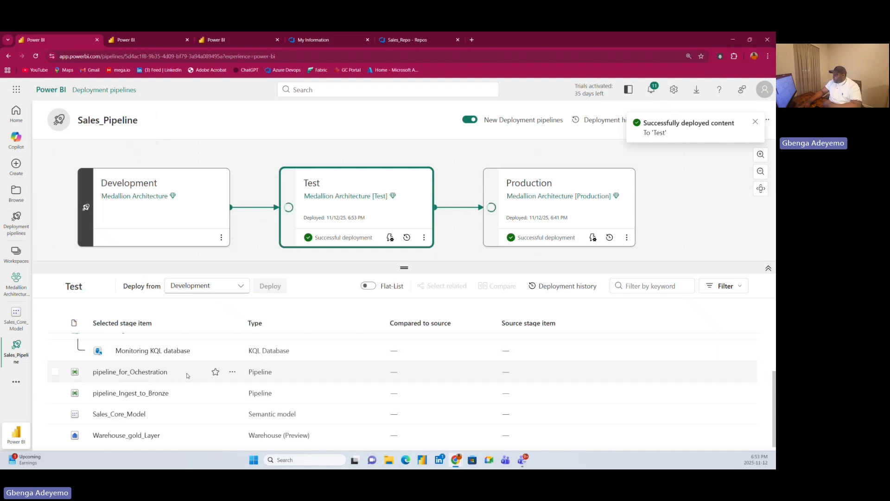
# Check the items in the Medallion Architecture [Test] workspace and return to Sales_Pipeline to review the Test stage's deployment status.
pyautogui.click(227, 41)
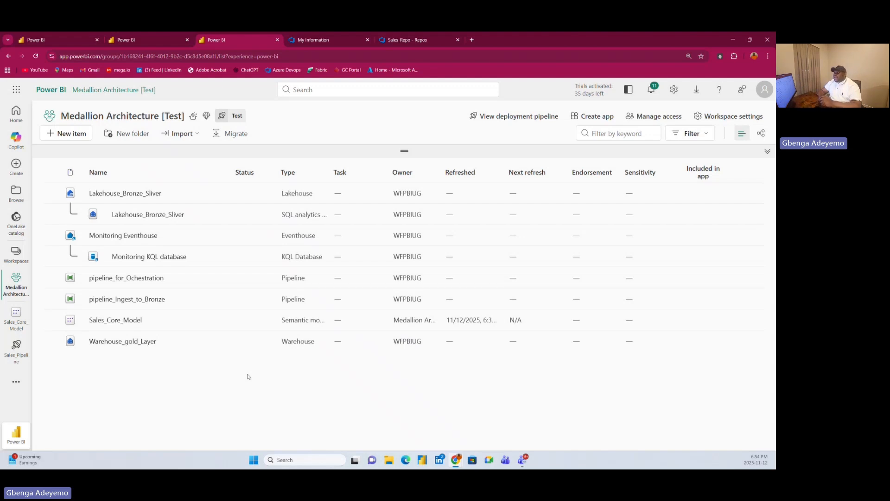
pyautogui.click(52, 39)
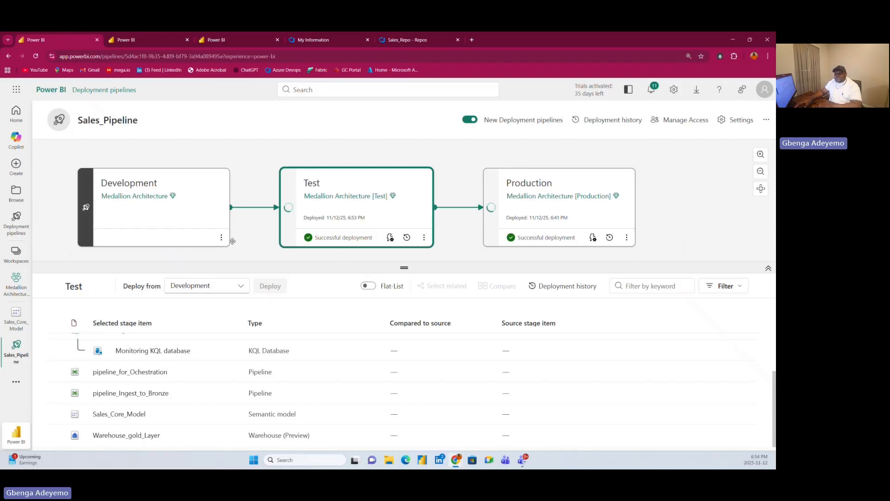